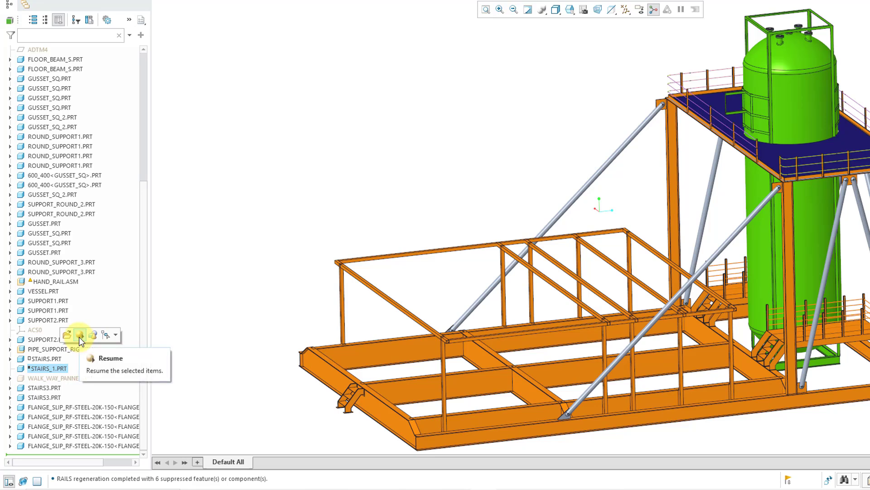
- Resume the suppressed STAIRS_1.PRT component
click(79, 336)
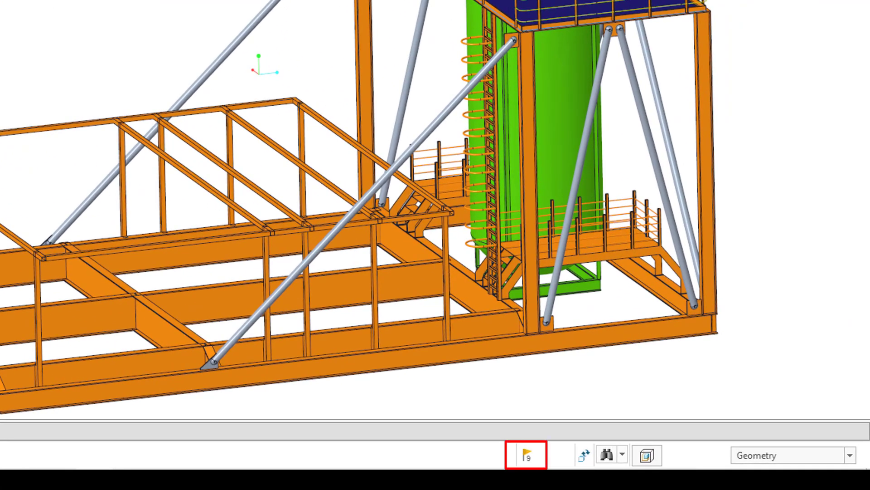
- Open the Notification Center and expand the Outdated Pipe Solid notifications down to the components in RAILS.ASM
click(527, 456)
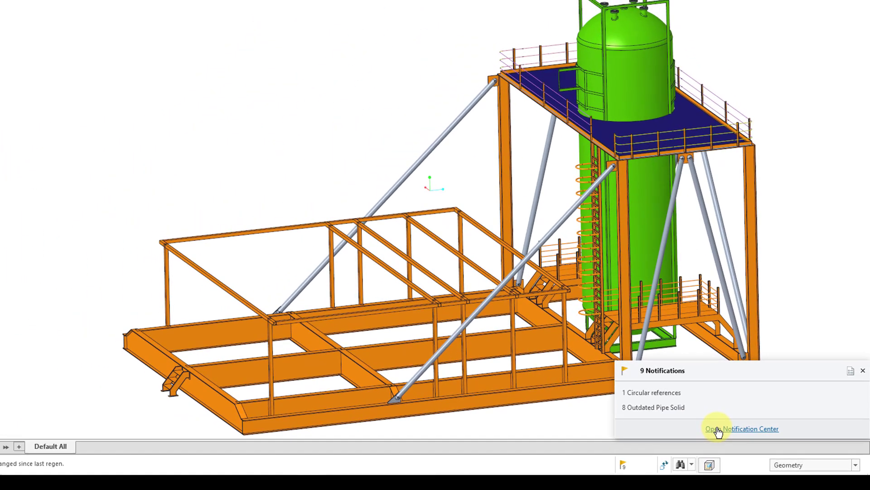
click(649, 405)
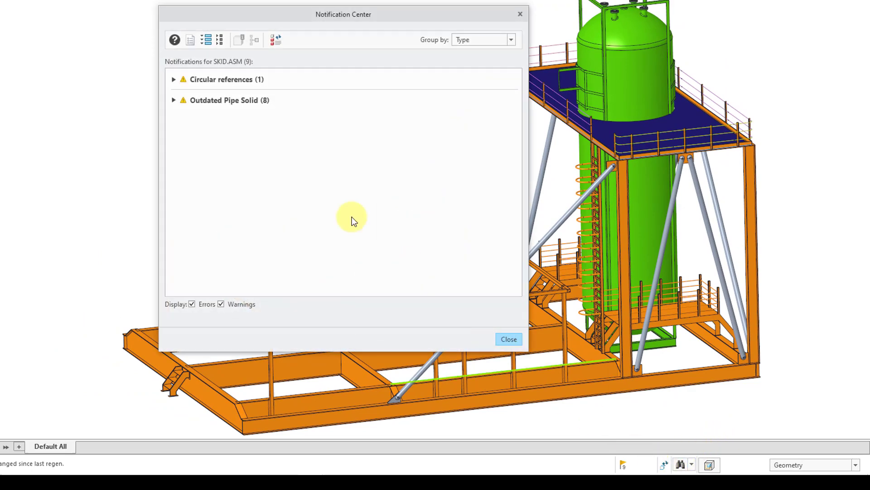
click(173, 100)
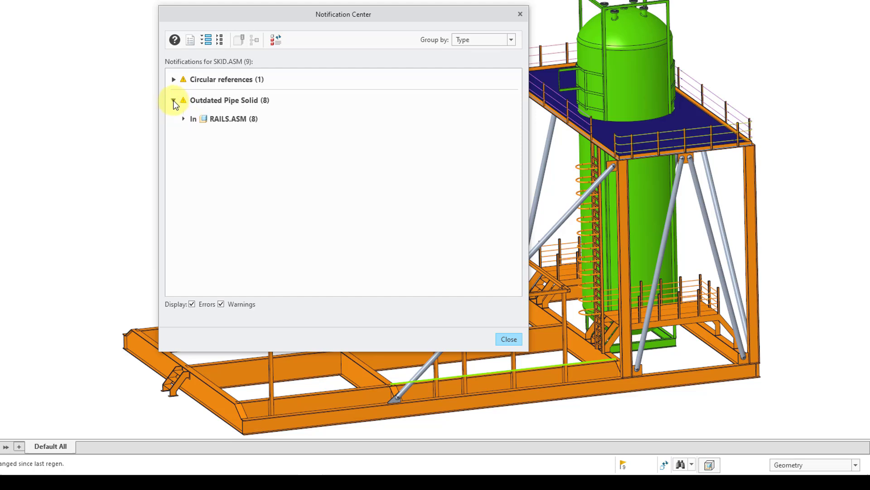
click(186, 122)
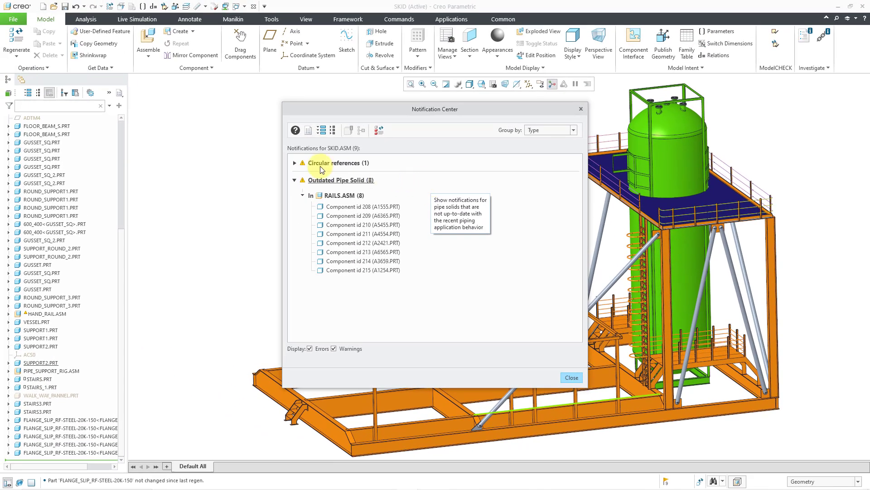
scroll(55, 186, up, 7)
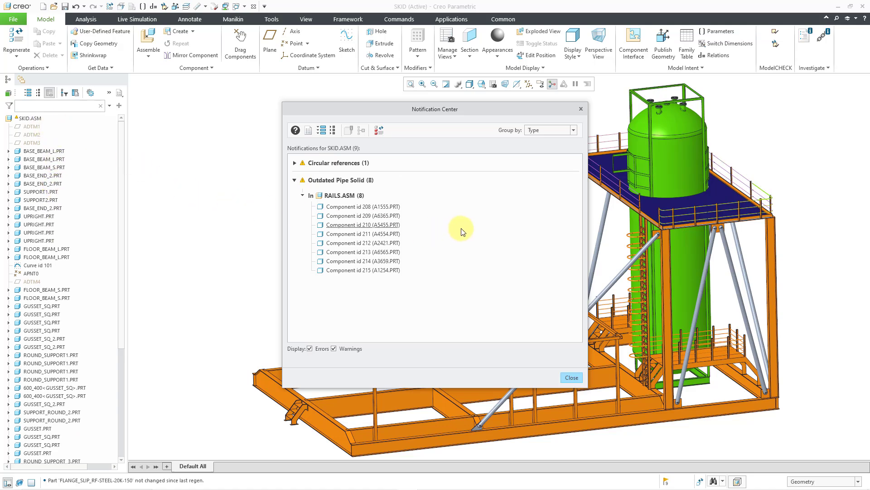
- Update all outdated pipe solids in RAILS.ASM, from A1555.PRT through A1254.PRT, and clear the selection
click(369, 208)
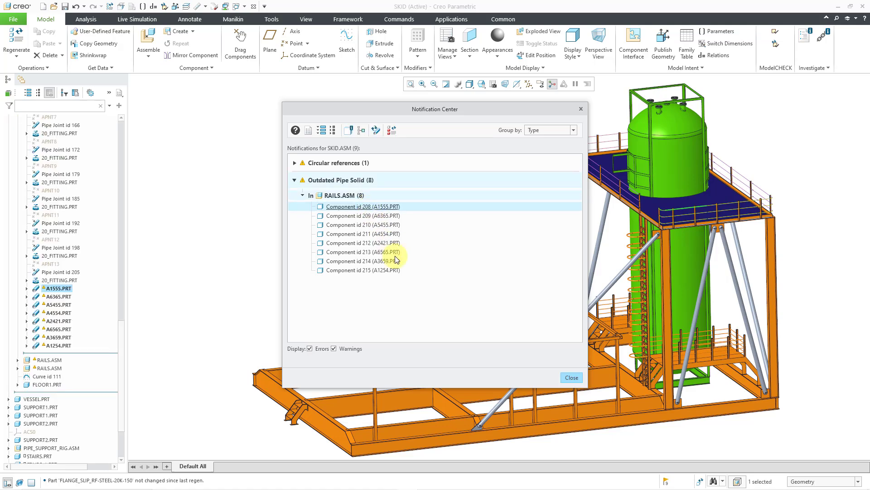
shift+click(386, 271)
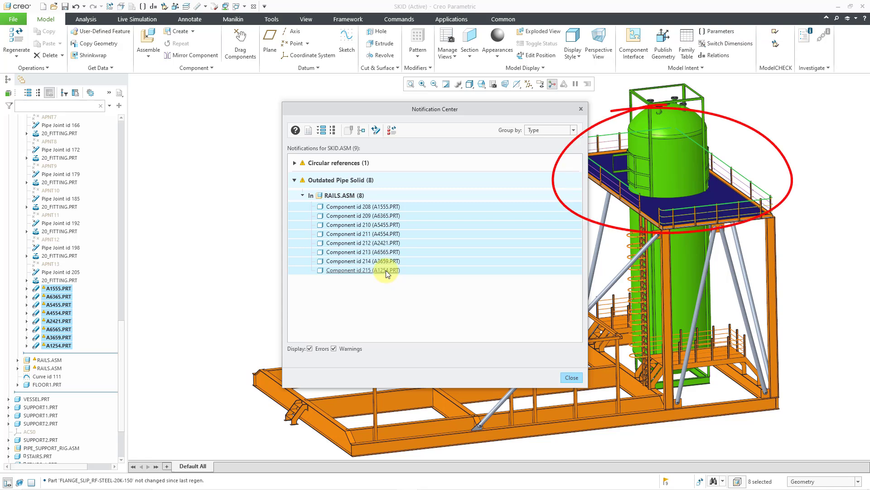
right_click(386, 271)
click(428, 276)
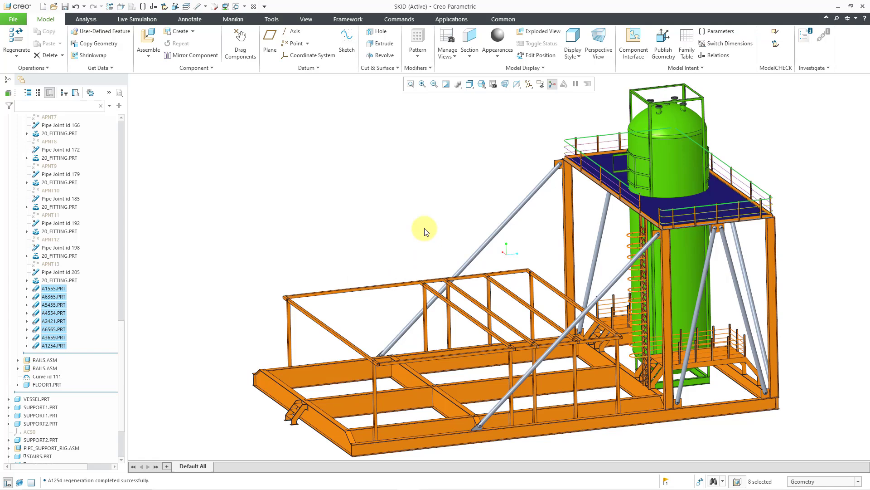
click(425, 231)
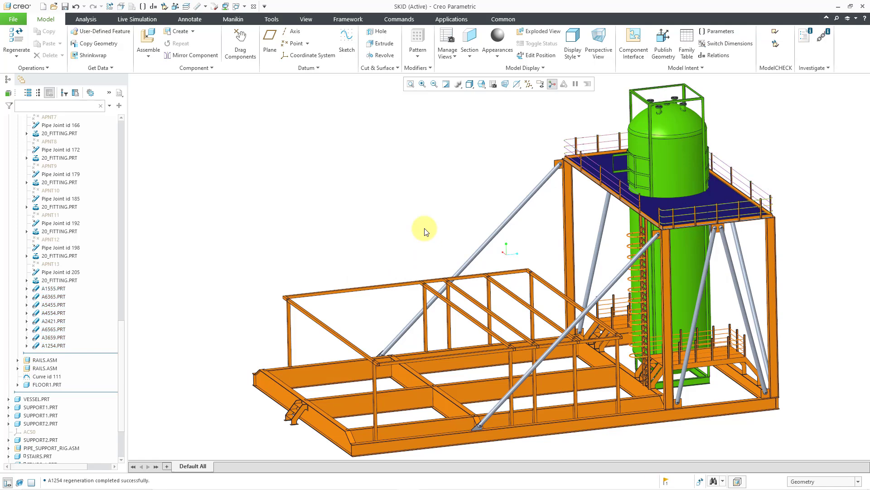
- Check which model the circular references notification belongs to in the Notification Center, and close it
mouse_move(665, 484)
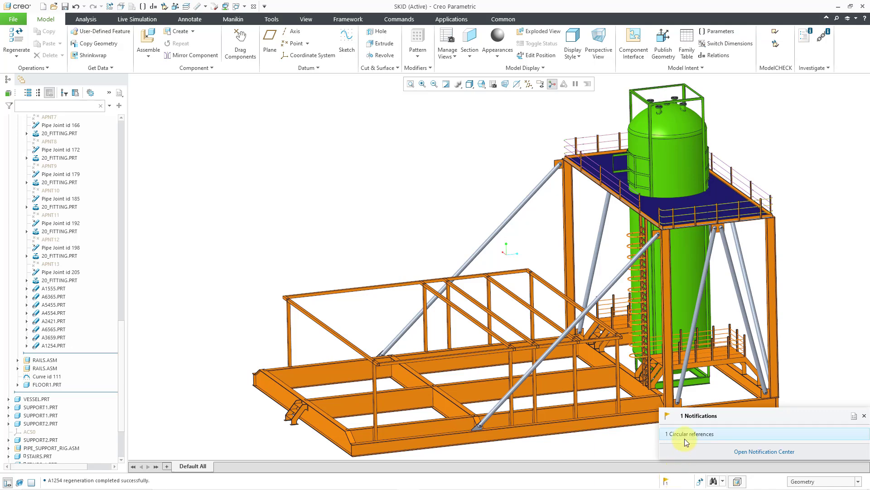
click(745, 453)
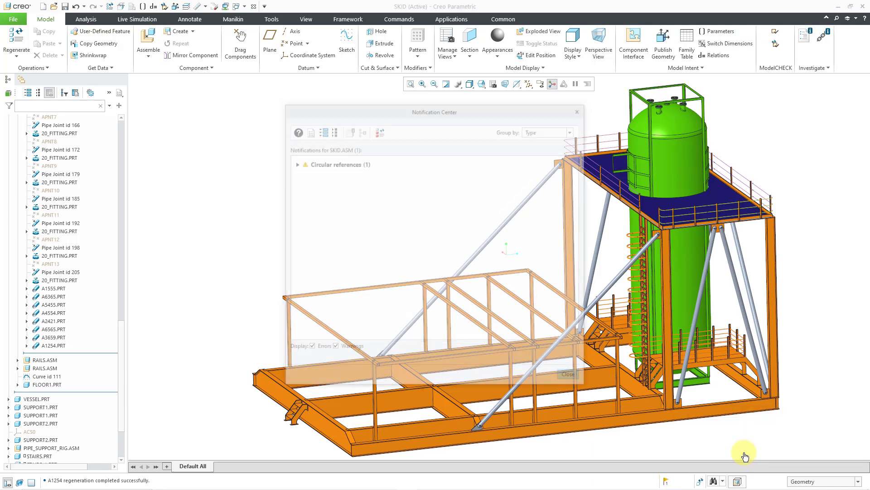
click(294, 162)
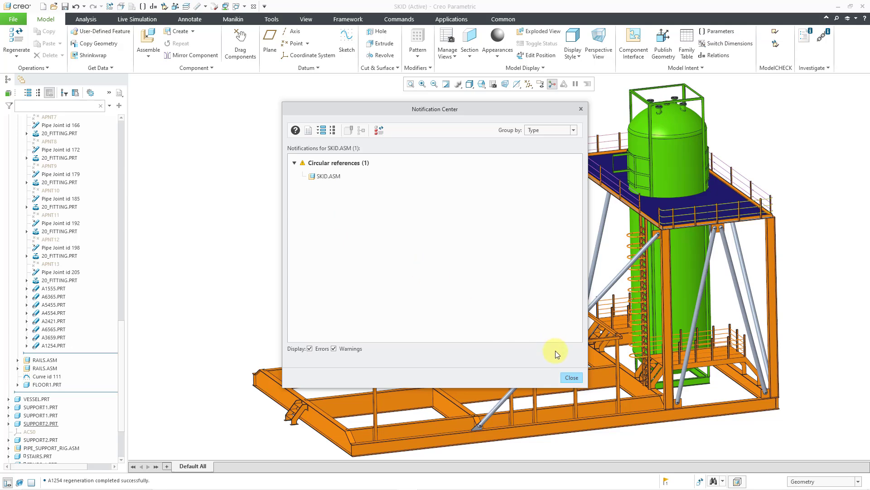
click(571, 377)
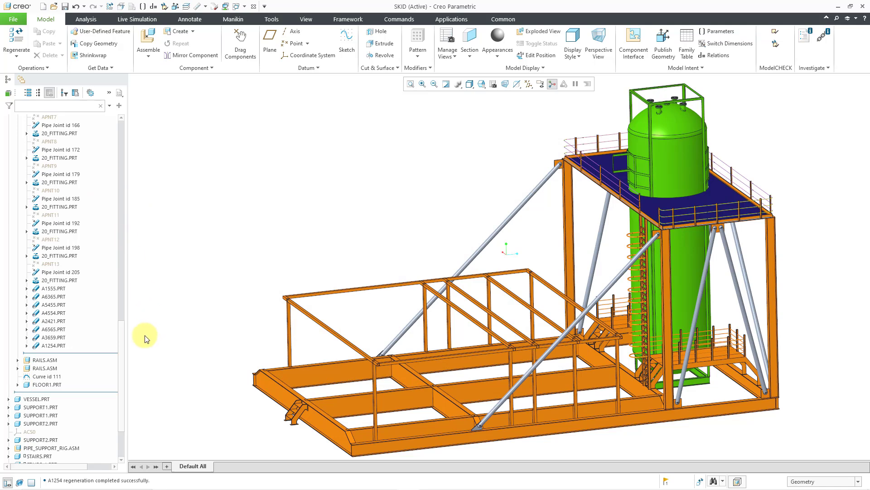
- Collapse HAND_RAIL.ASM in the model tree and open the Reference Viewer for the top-level SKID.ASM
drag(121, 334, 121, 227)
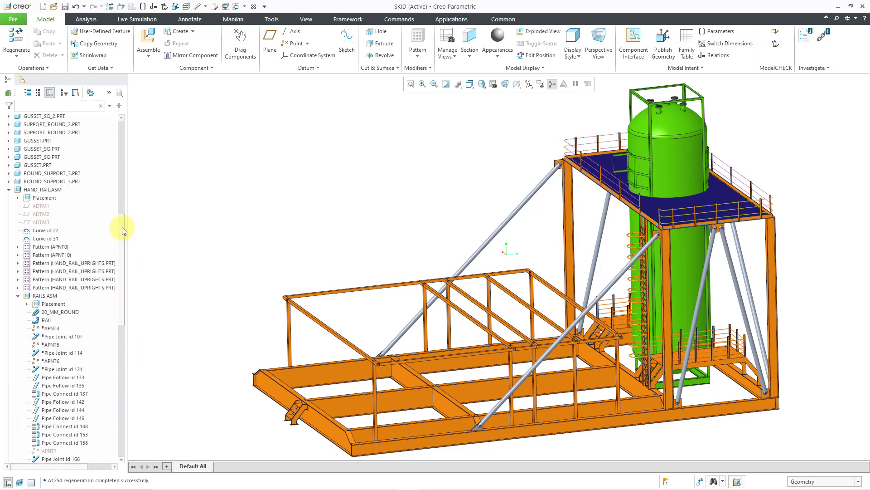
click(10, 203)
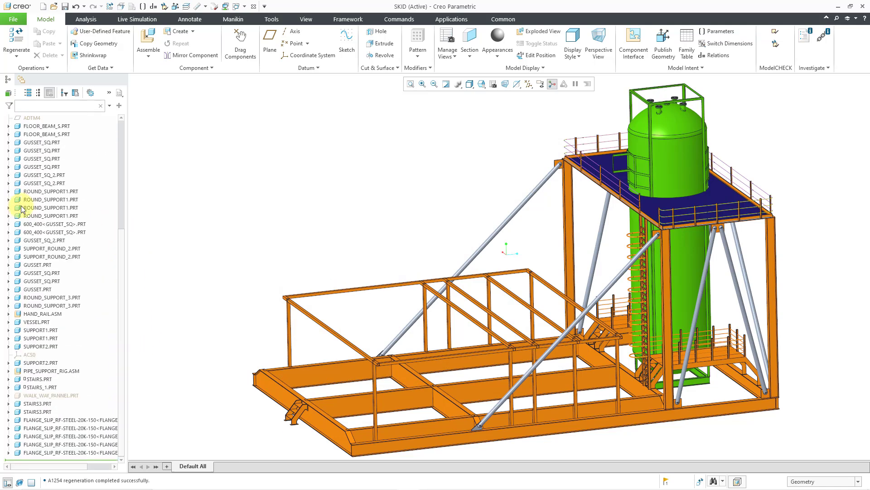
drag(124, 237, 113, 116)
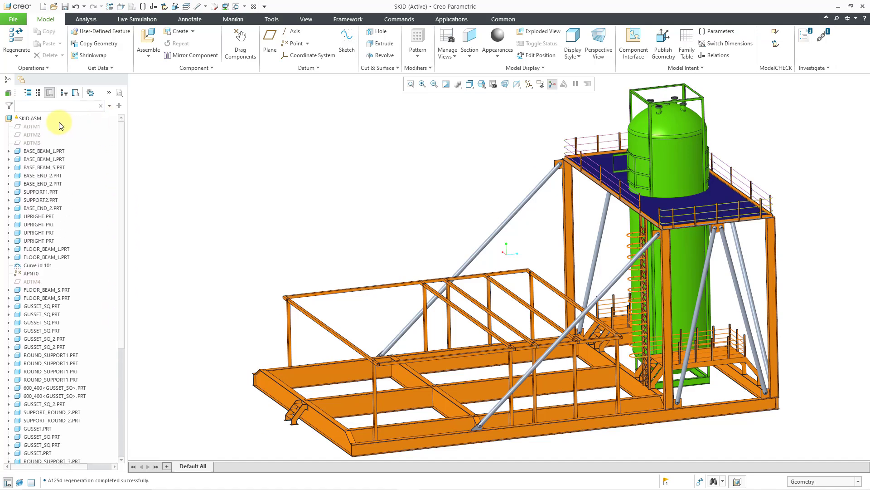
right_click(29, 119)
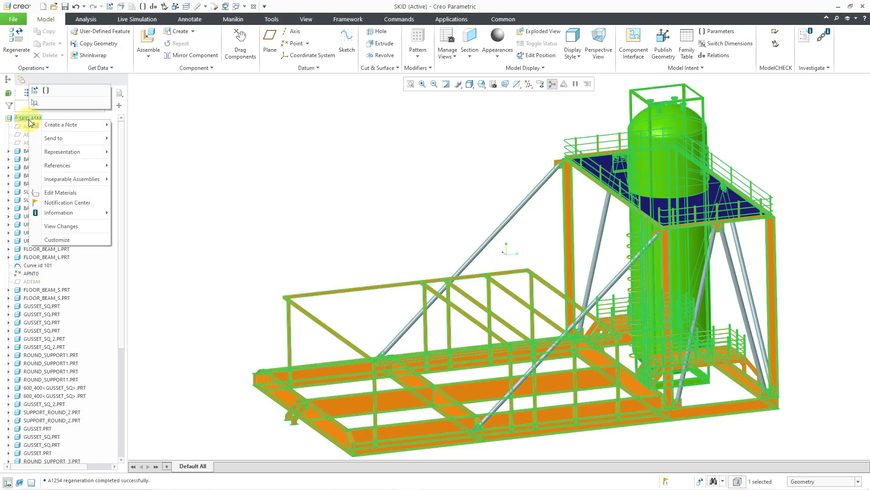
mouse_move(72, 211)
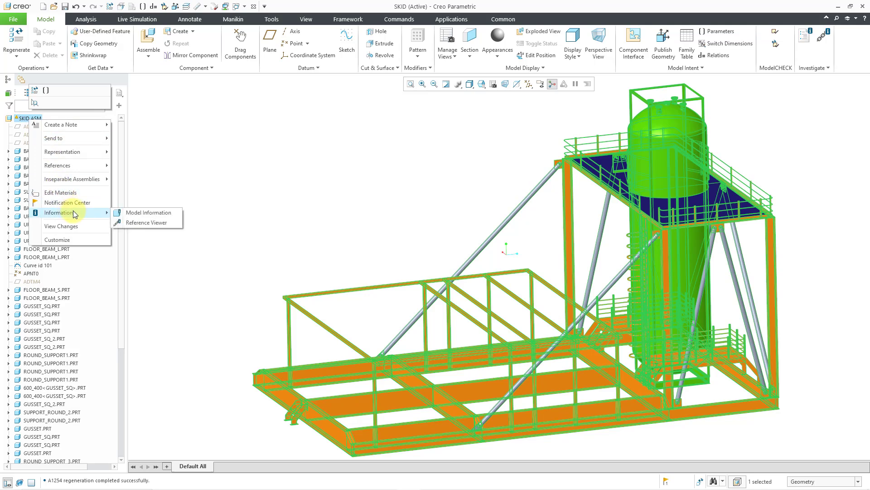
click(163, 223)
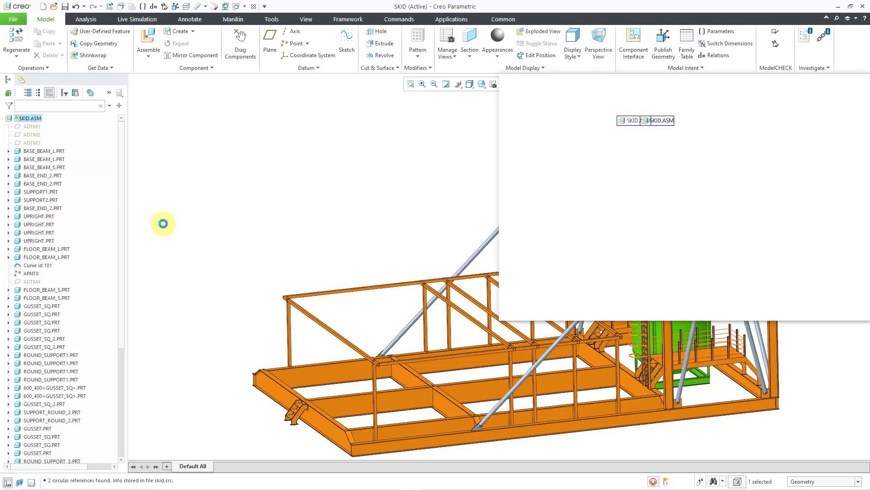
drag(603, 83, 154, 107)
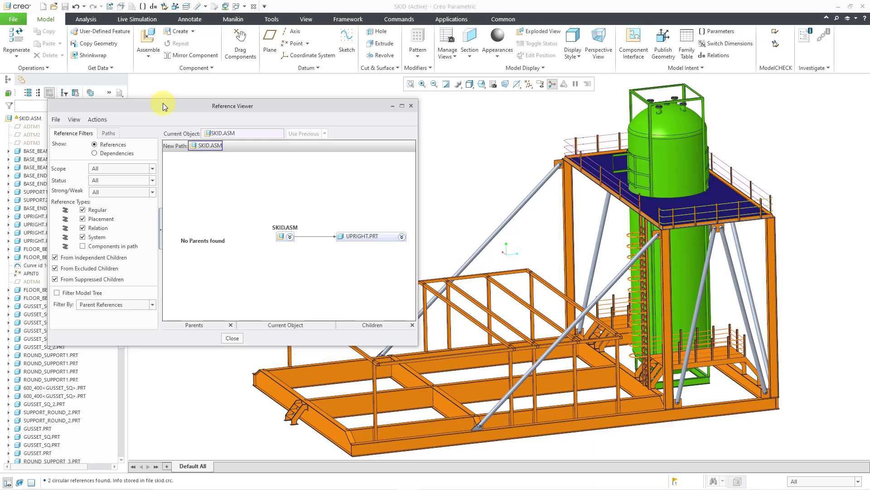
- Examine Circular Path 1 and Circular Path 2, including the surface references of the circular parent protrusion in path 2, and close the viewer
click(109, 133)
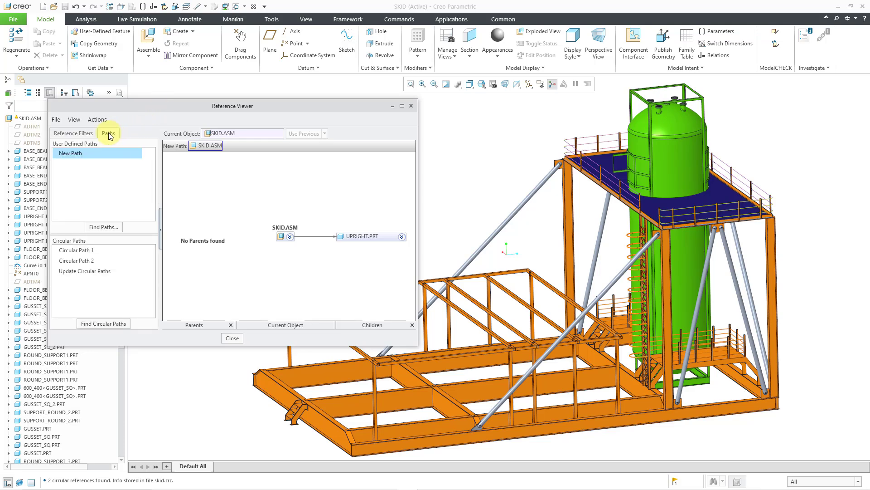
click(87, 251)
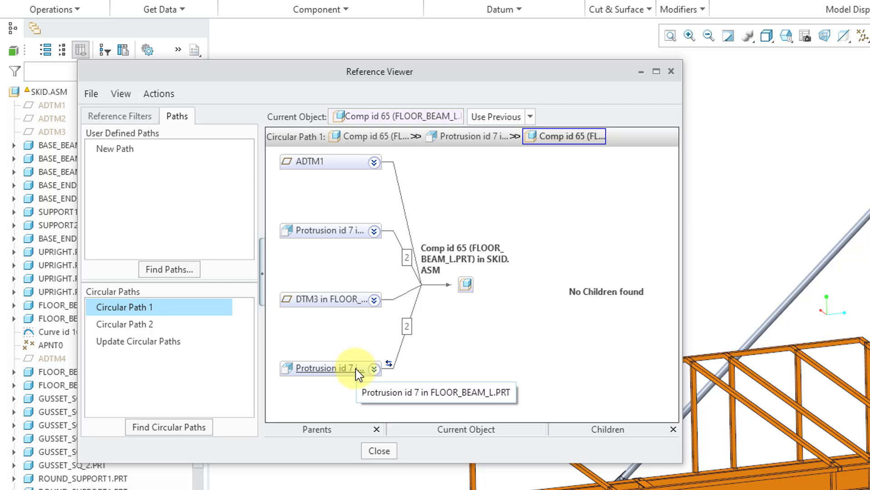
click(137, 324)
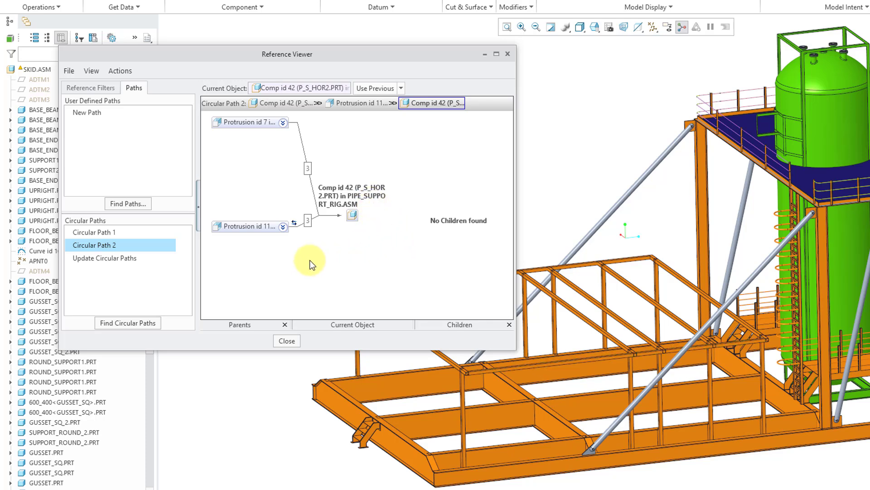
click(282, 227)
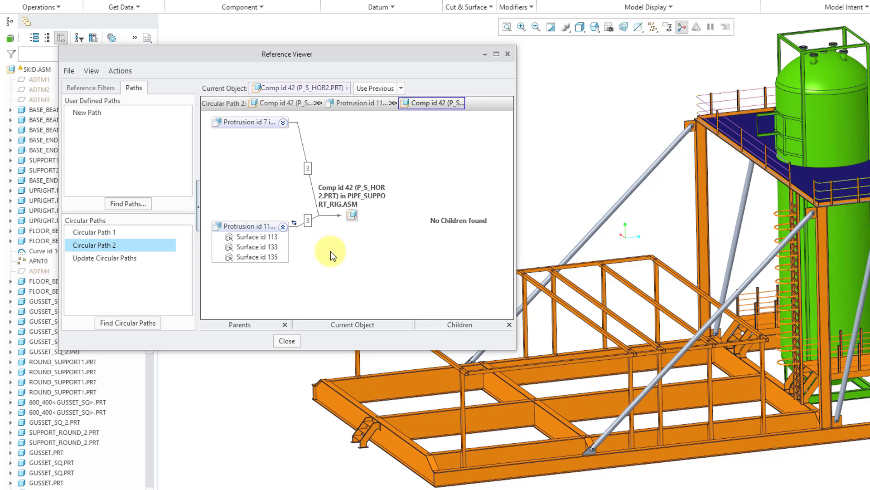
click(292, 342)
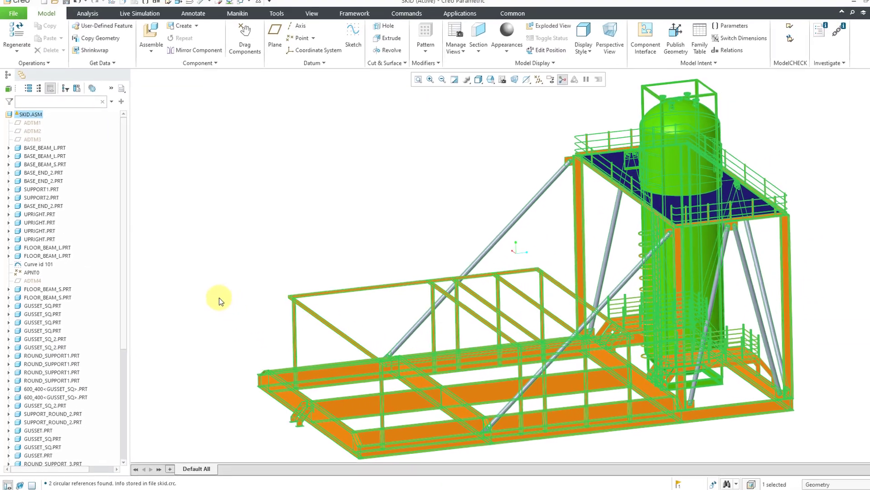
click(219, 298)
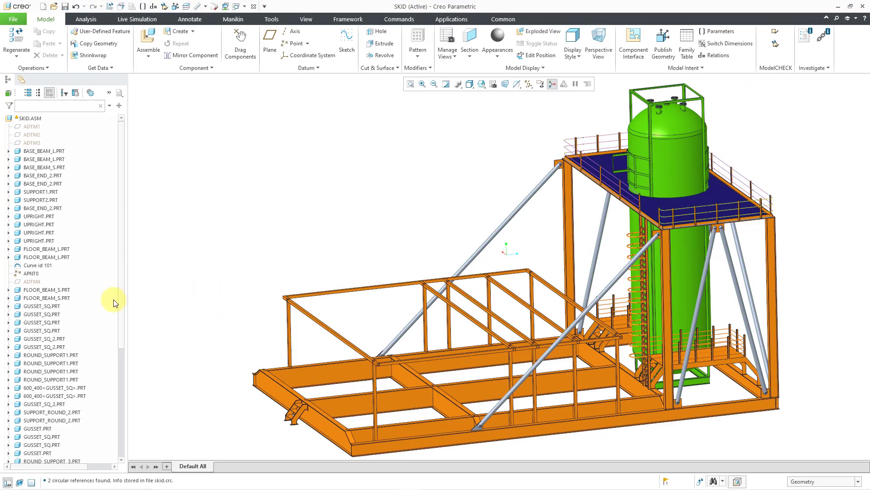
- Open the PIPE_SUPPORT_RIG.ASM subassembly in its own window
scroll(110, 302, down, 5)
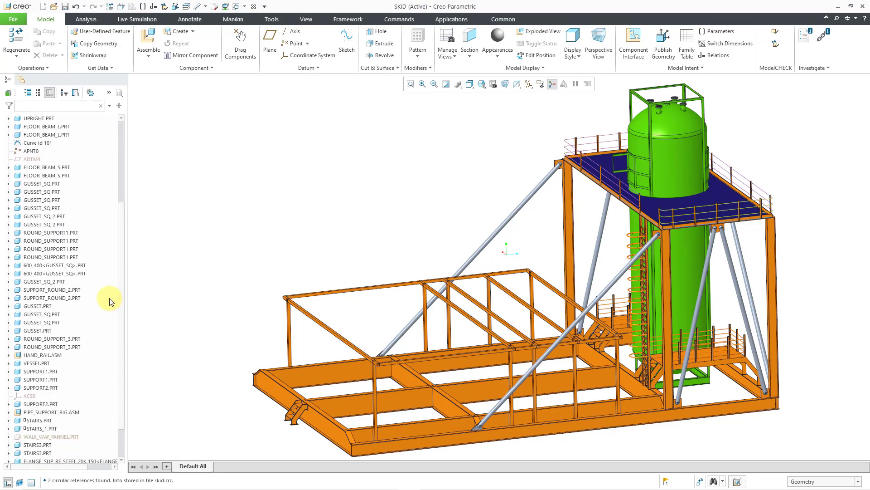
scroll(110, 301, down, 2)
click(73, 372)
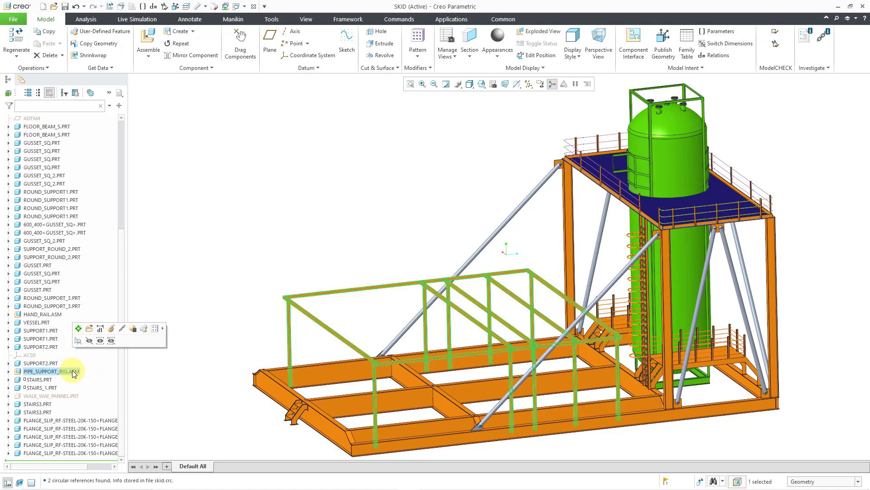
click(88, 330)
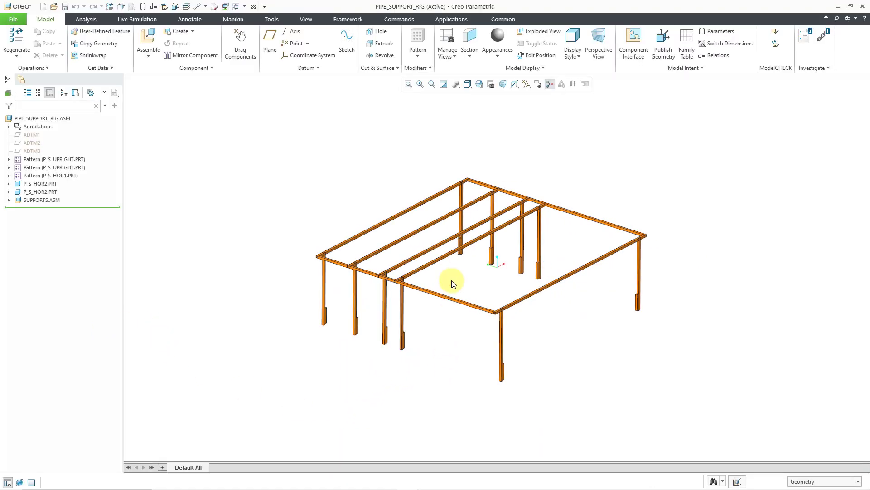
scroll(457, 277, down, 3)
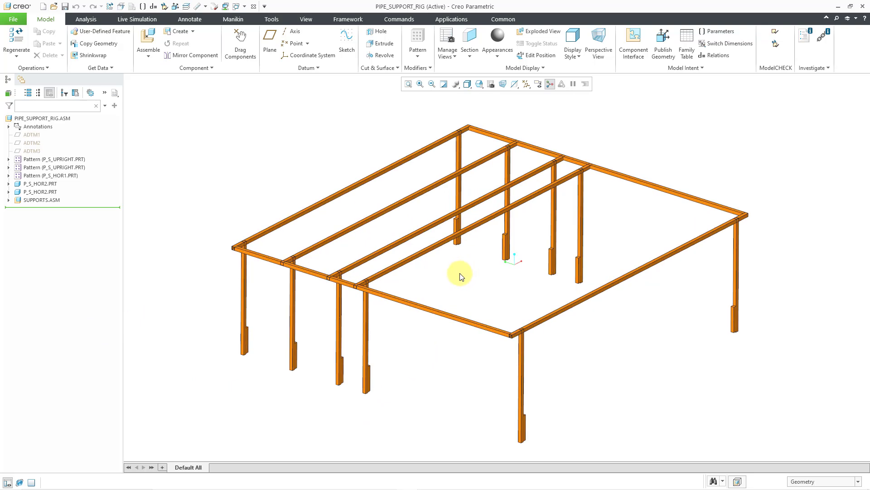
- Open the Reference Viewer for PIPE_SUPPORT_RIG.ASM and show its user-defined and circular paths
right_click(50, 119)
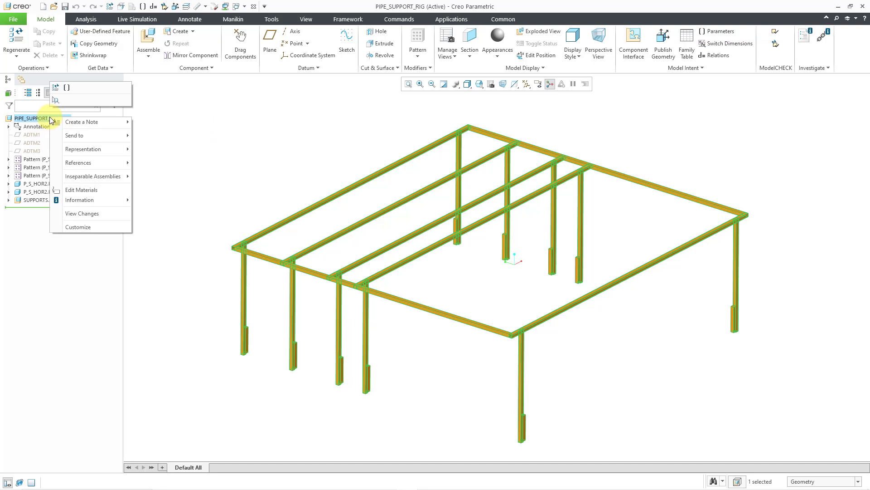
mouse_move(95, 200)
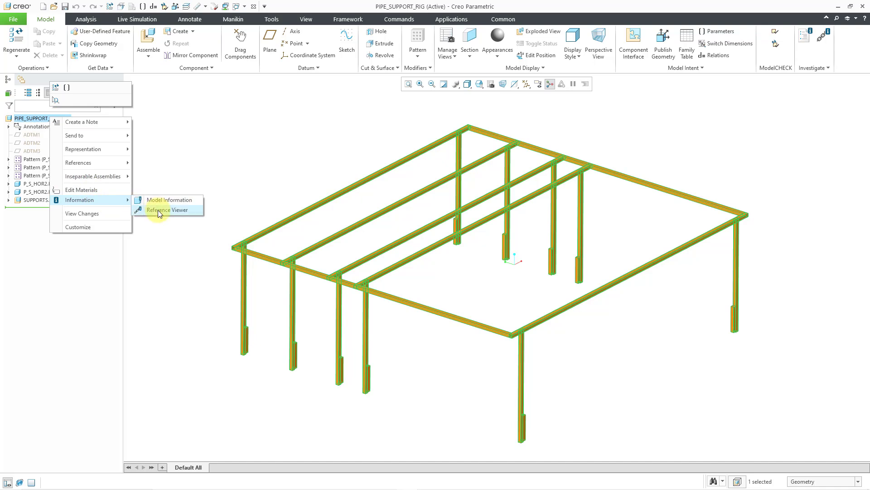
click(158, 210)
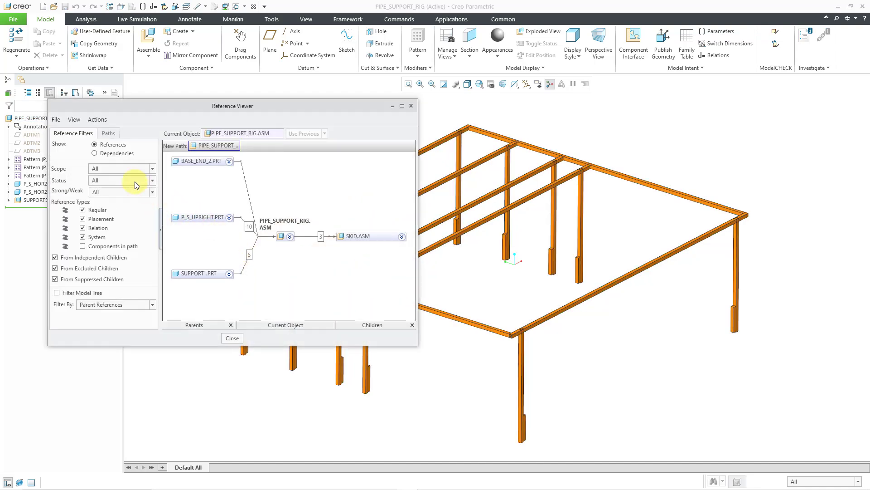
click(107, 134)
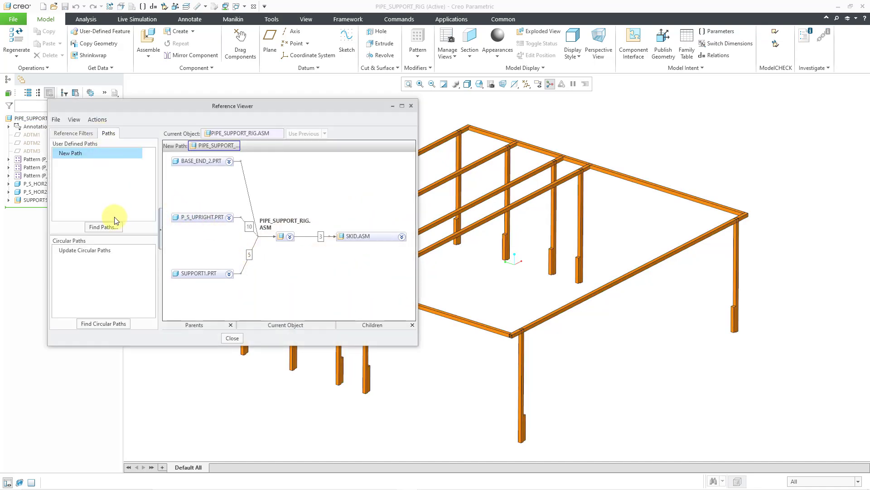
- Find the circular paths in PIPE_SUPPORT_RIG.ASM, examine the parent protrusion in Circular Path 1, and close the viewer
click(108, 324)
click(87, 252)
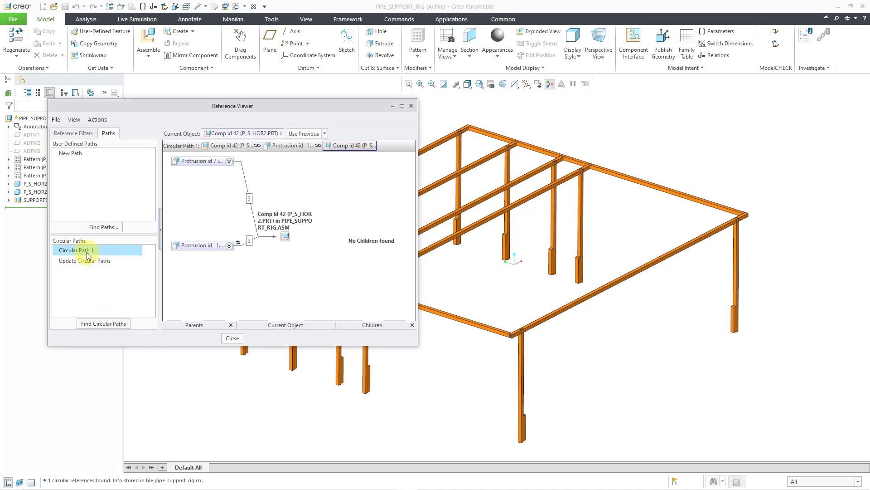
mouse_move(218, 251)
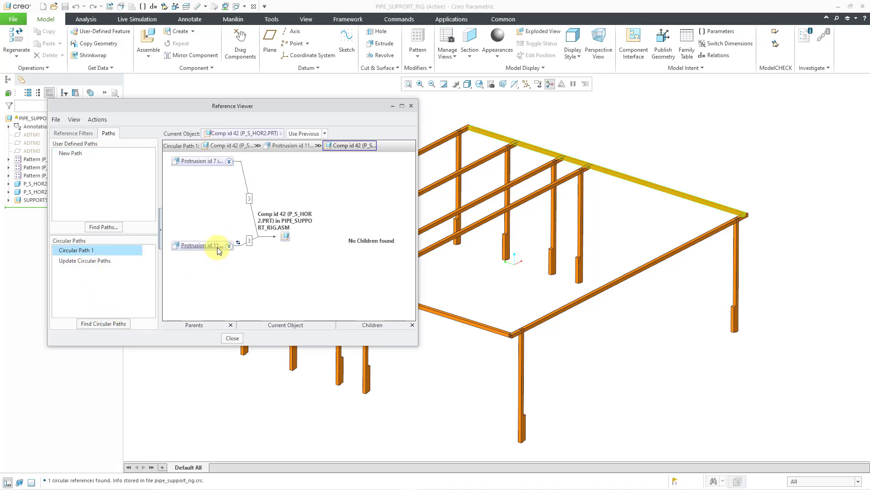
mouse_move(294, 222)
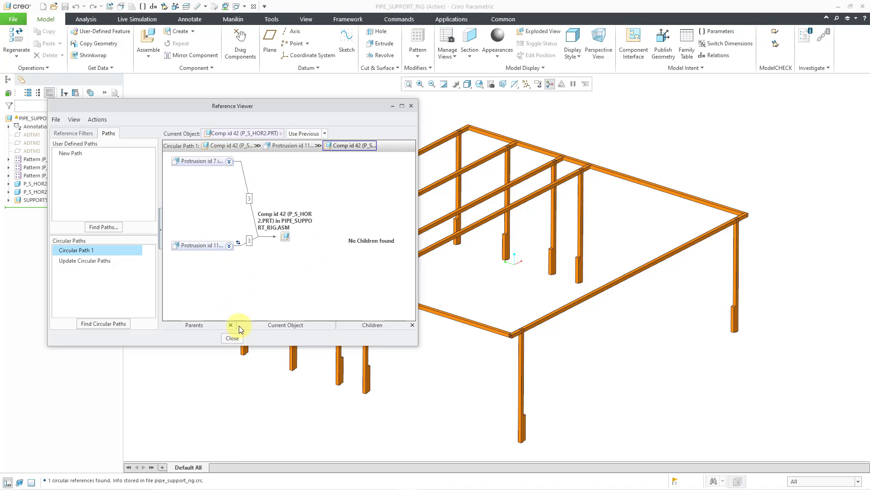
click(233, 338)
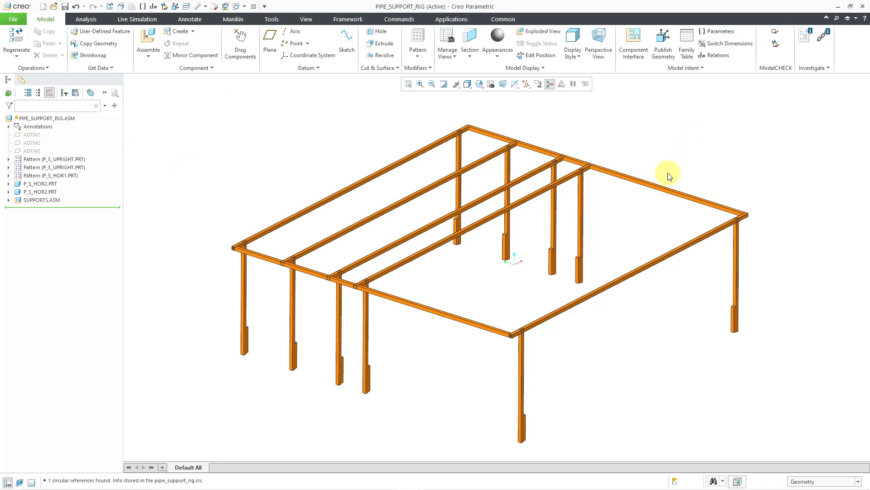
- Open the placement definition of the P_S_HOR2.PRT beam along the rear edge and examine the references of its second Coincident constraint
click(659, 186)
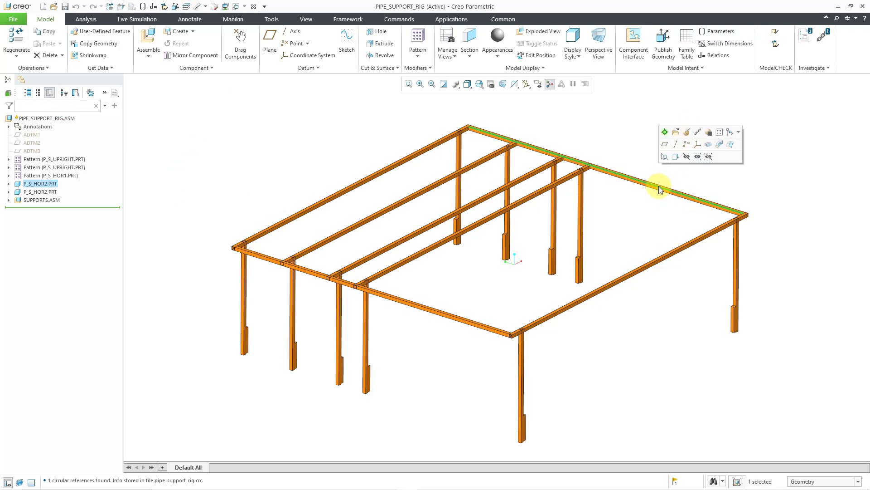
click(687, 133)
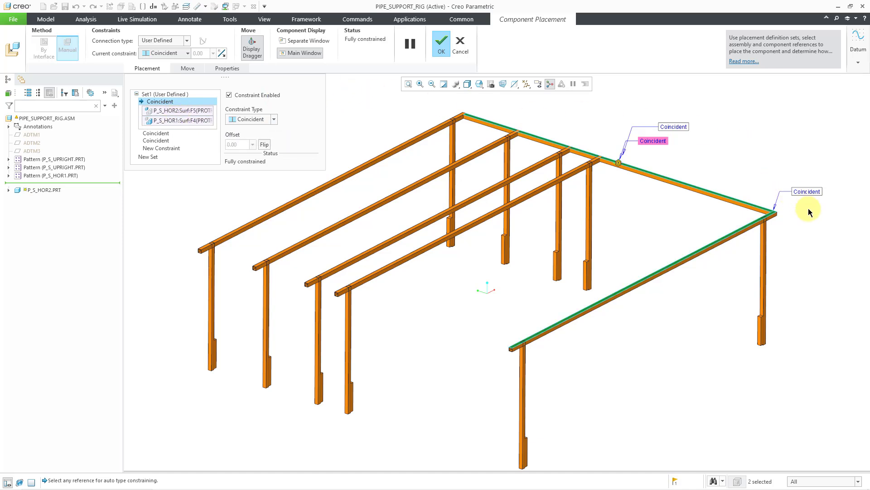
click(165, 134)
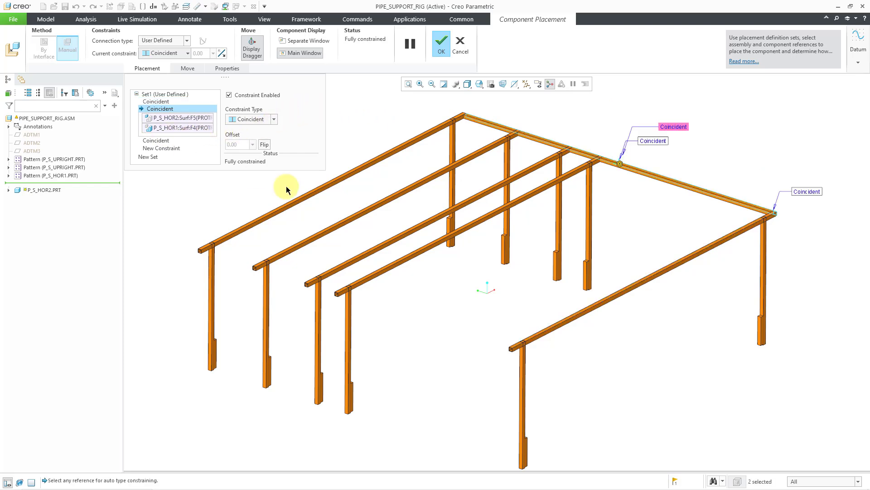
scroll(781, 210, up, 4)
scroll(775, 224, down, 1)
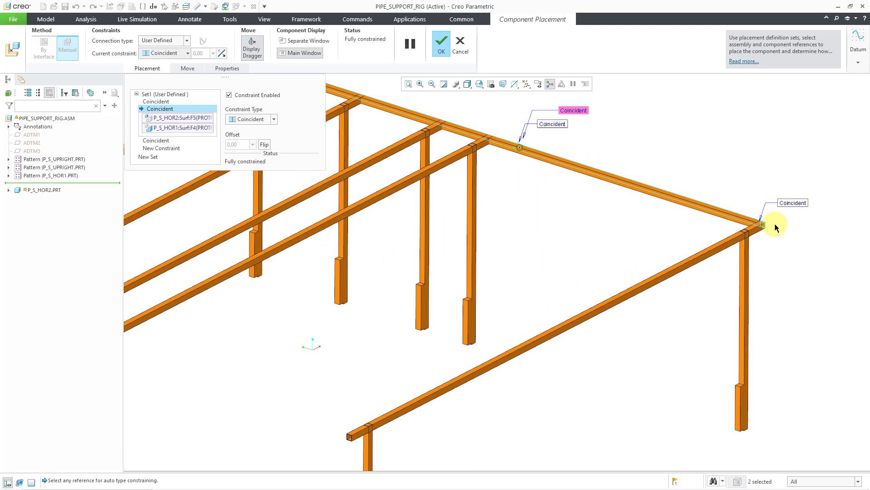
scroll(774, 224, down, 3)
middle_drag(693, 219, 617, 220)
scroll(561, 328, up, 5)
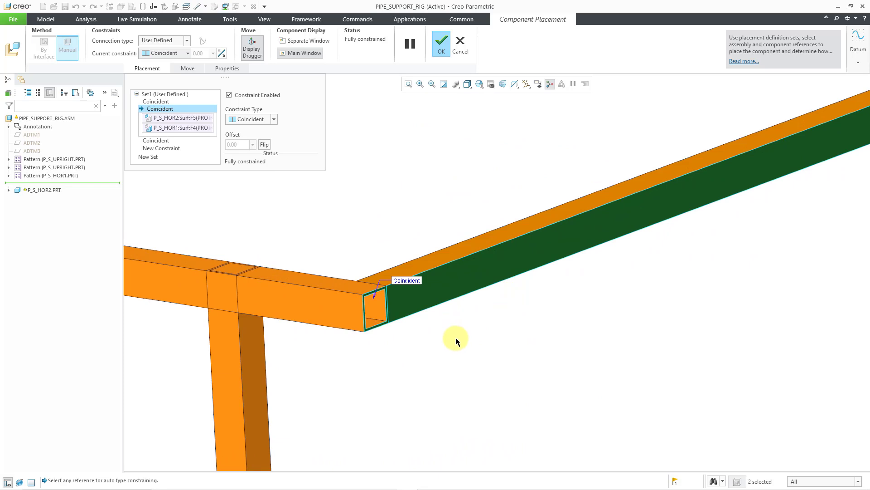
- Examine the third Coincident constraint's references at the end of the P_S_HOR2.PRT beam and leave the placement definition without changes
click(155, 141)
scroll(498, 333, down, 2)
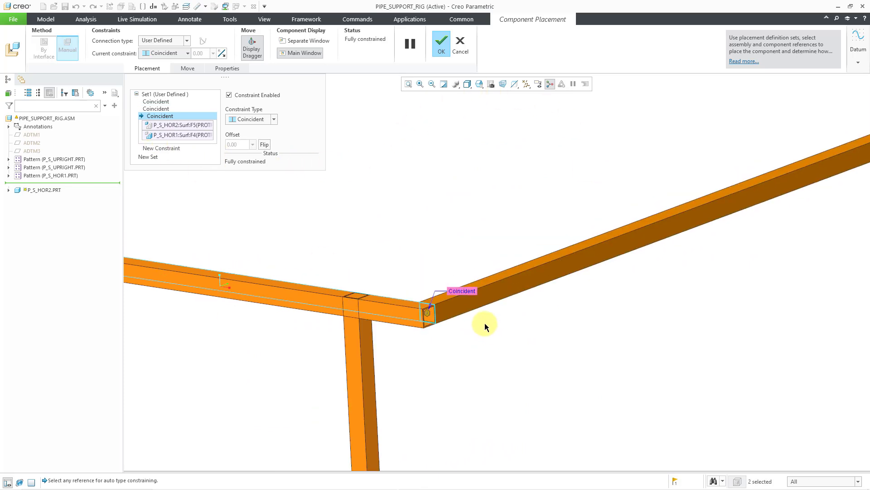
scroll(455, 325, down, 5)
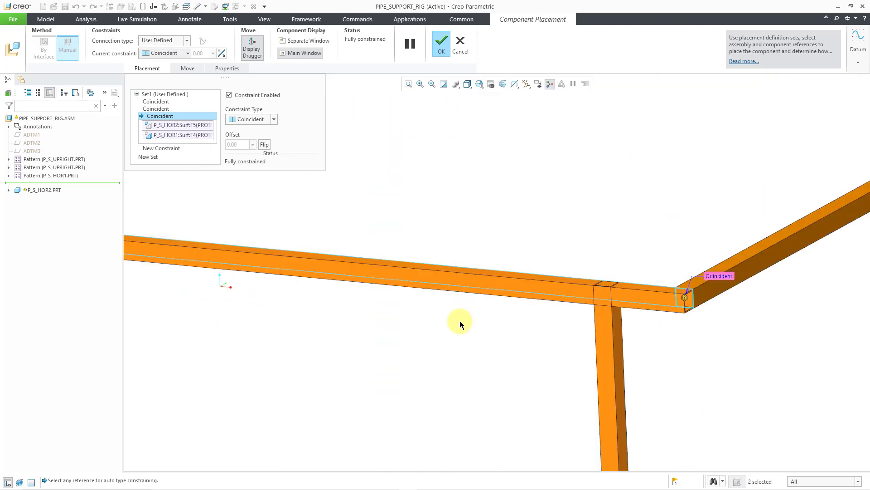
middle_drag(458, 320, 583, 294)
scroll(482, 130, up, 5)
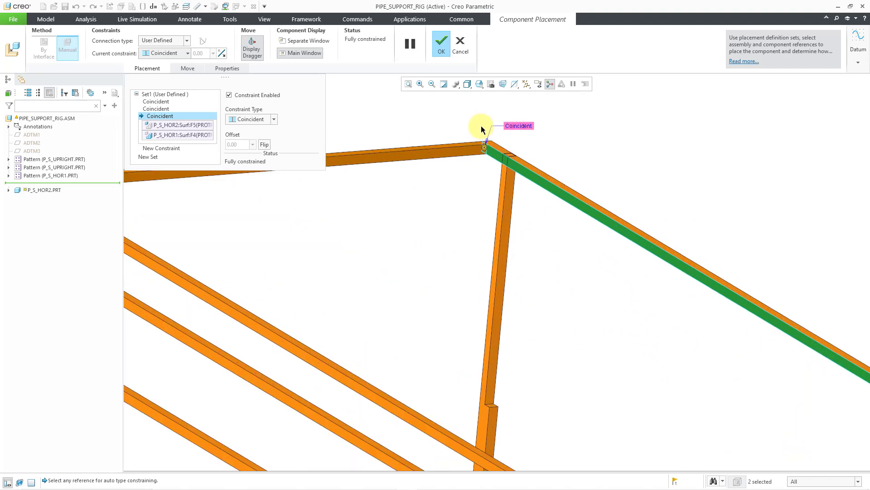
scroll(479, 134, up, 3)
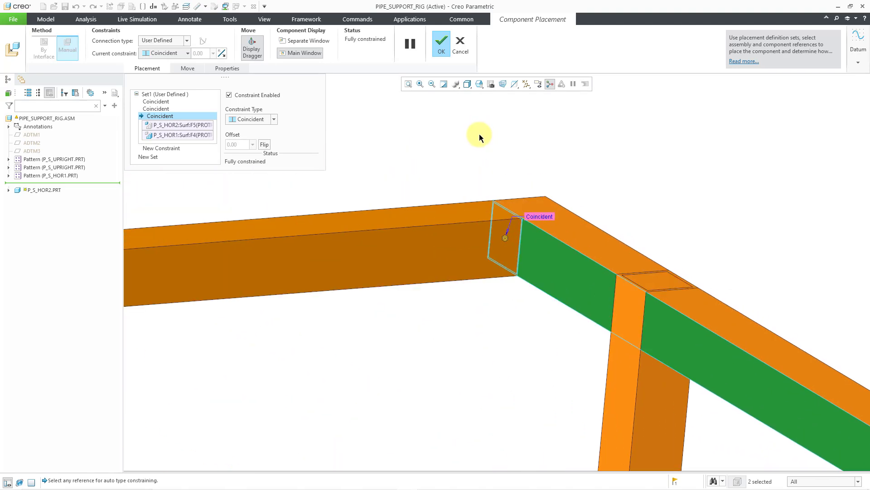
scroll(621, 186, down, 8)
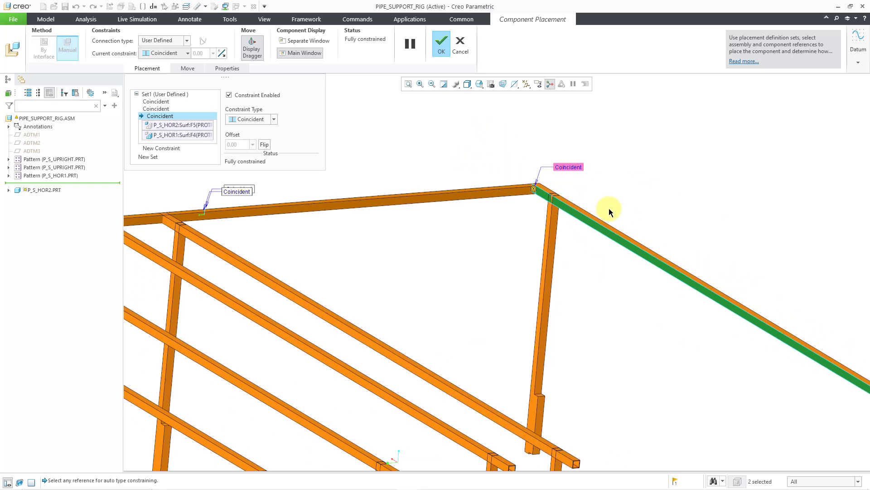
scroll(603, 205, down, 4)
mouse_move(533, 181)
middle_down()
mouse_move(503, 177)
mouse_move(531, 167)
mouse_move(539, 183)
middle_up()
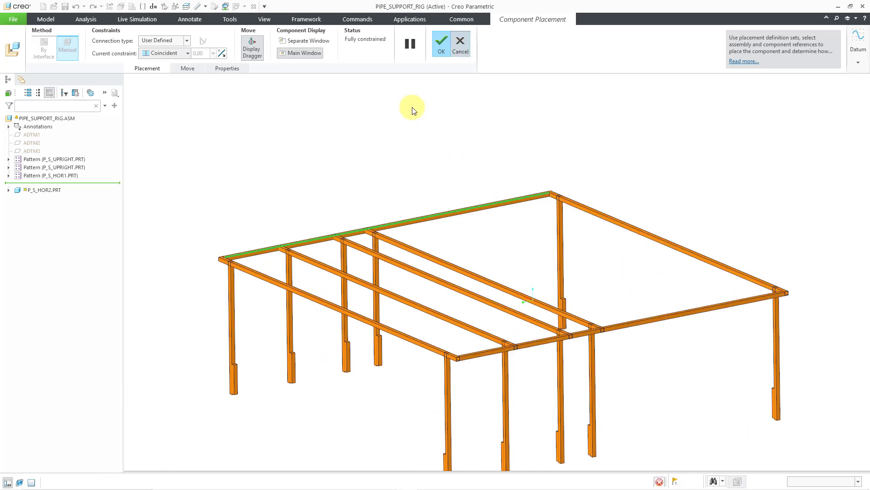
middle_click(412, 107)
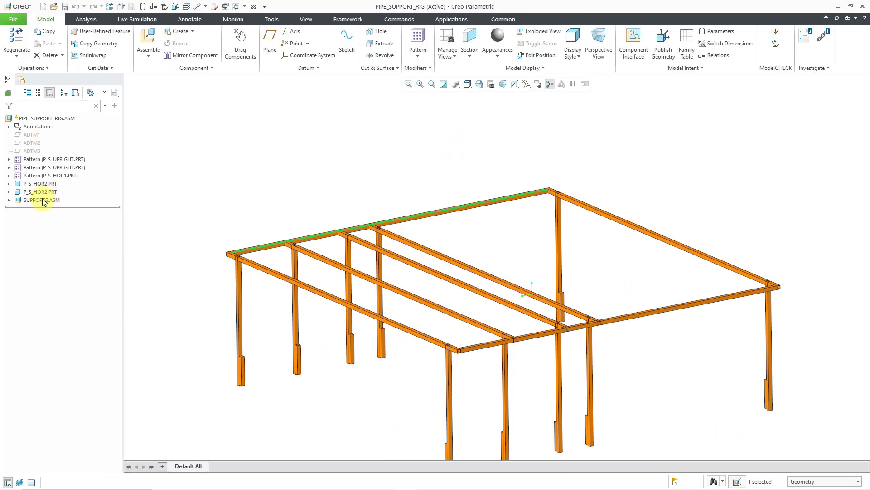
- Expand the first P_S_HOR2.PRT in the model tree and open the part in its own window
click(8, 184)
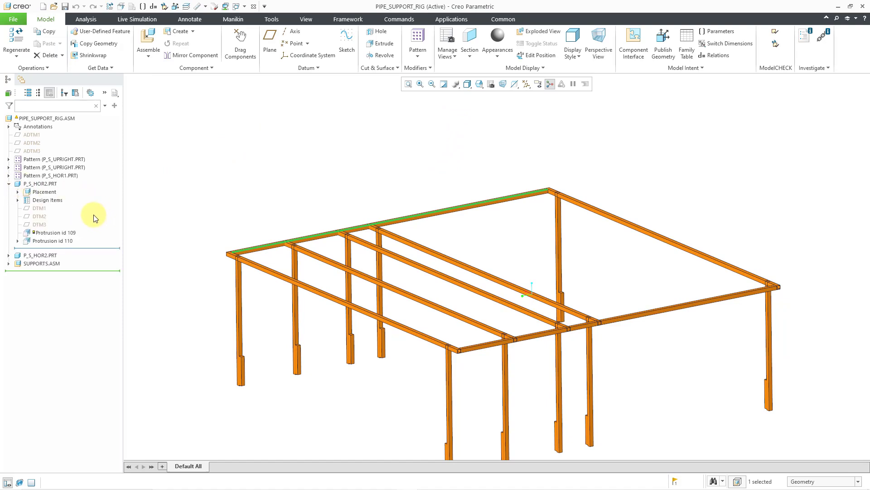
click(53, 185)
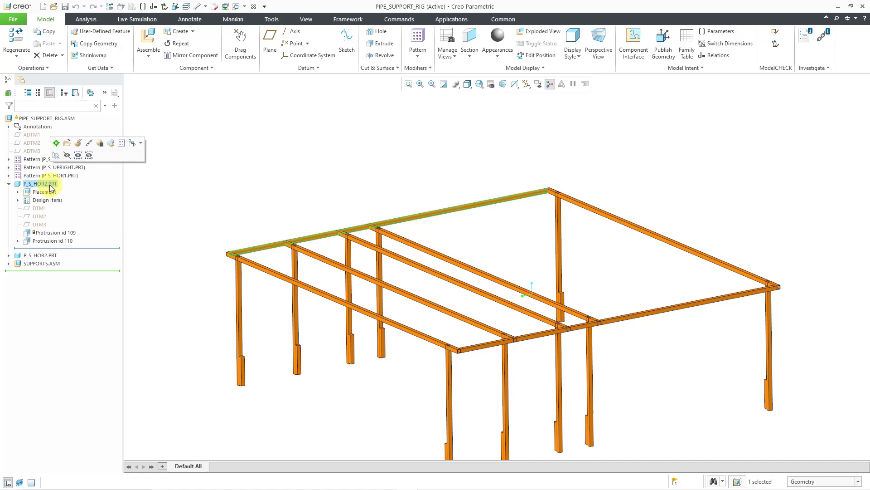
click(68, 144)
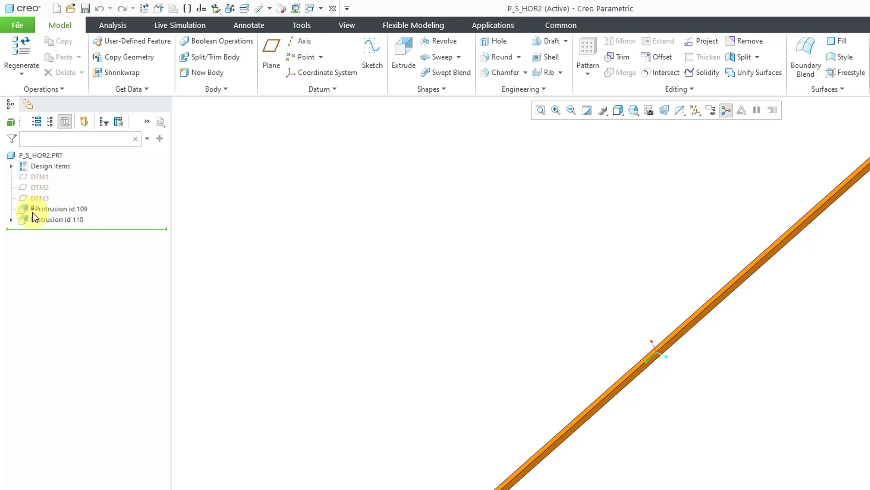
- Inspect the extrude definition and sketch placement of Protrusion id 109, and cancel the redefinition
right_click(67, 210)
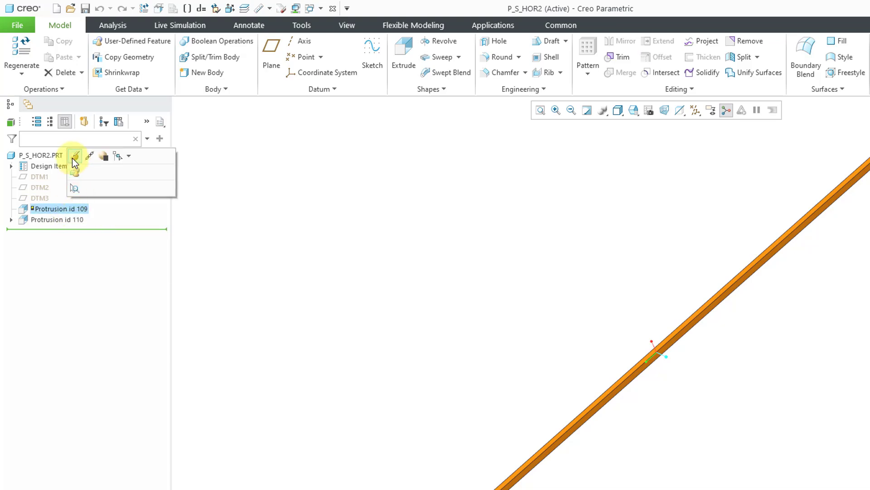
click(73, 158)
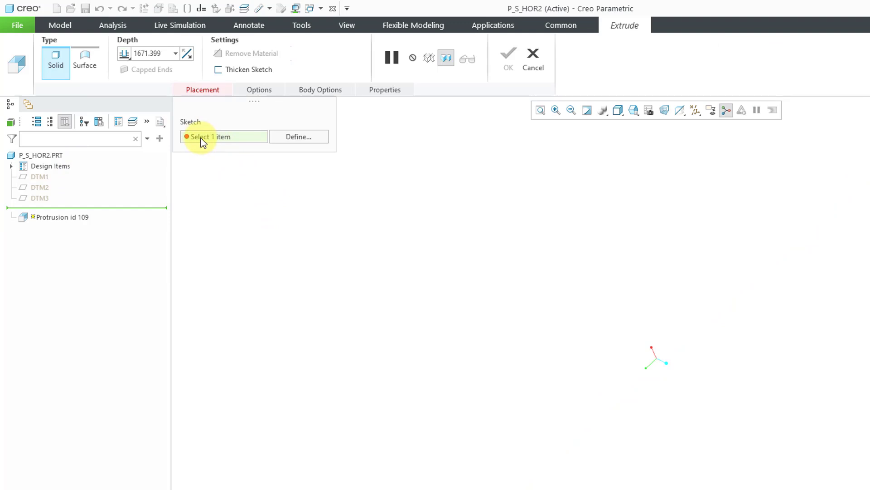
click(298, 138)
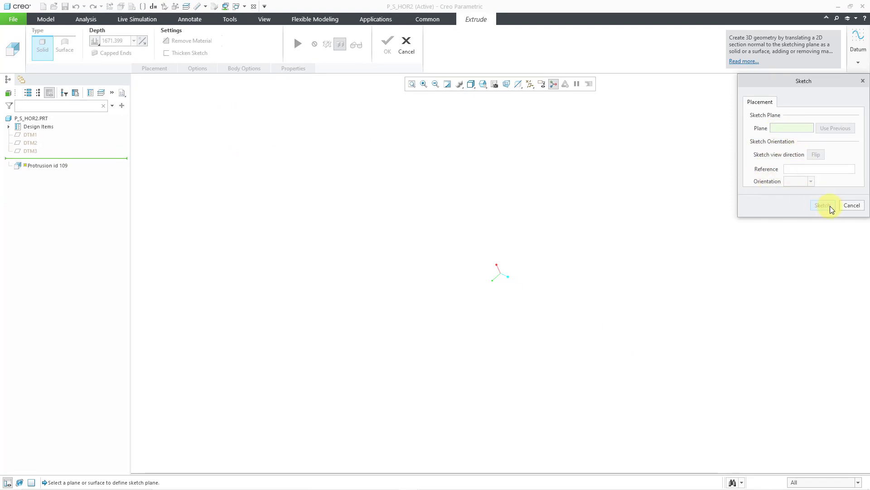
click(851, 205)
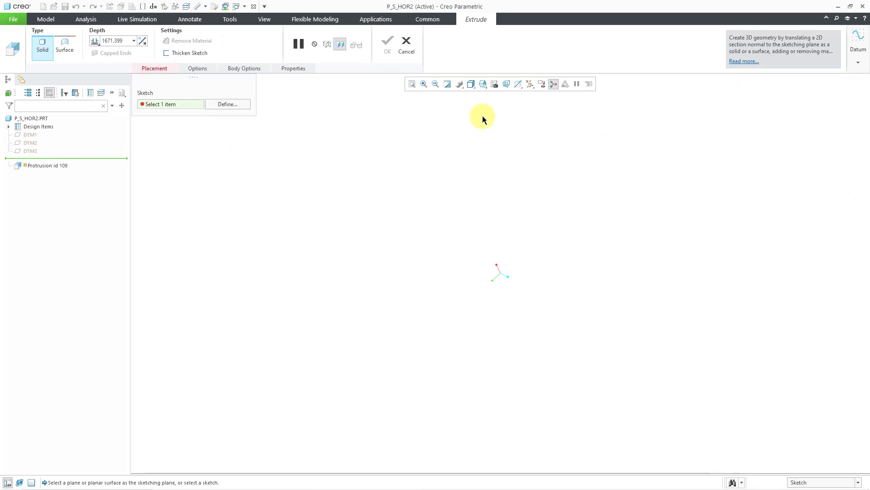
click(411, 50)
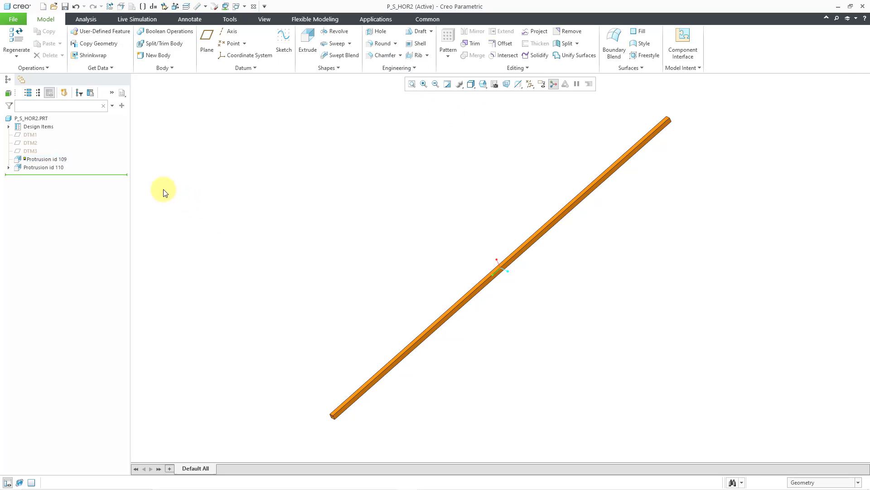
- Delete Protrusion id 109 from P_S_HOR2.PRT
right_click(50, 162)
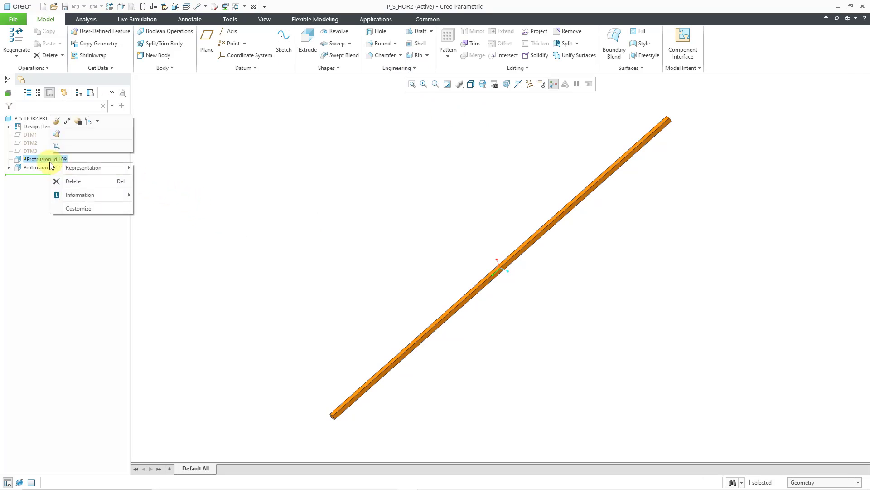
click(98, 181)
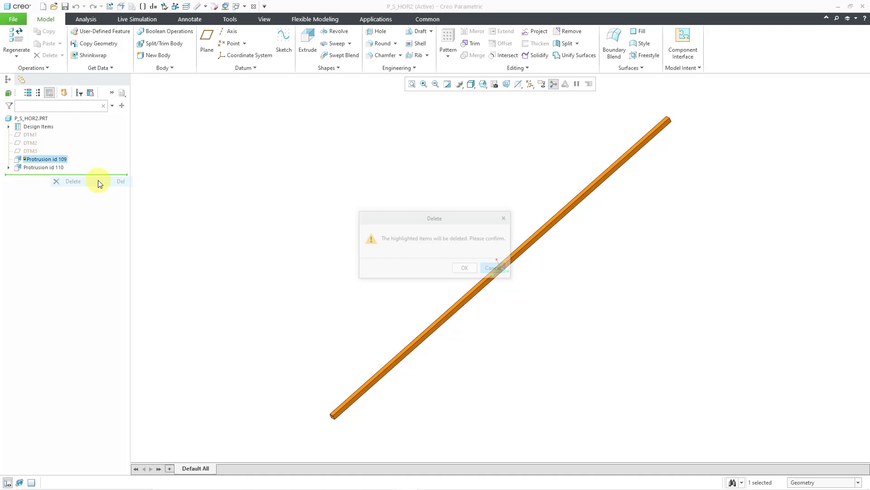
click(468, 269)
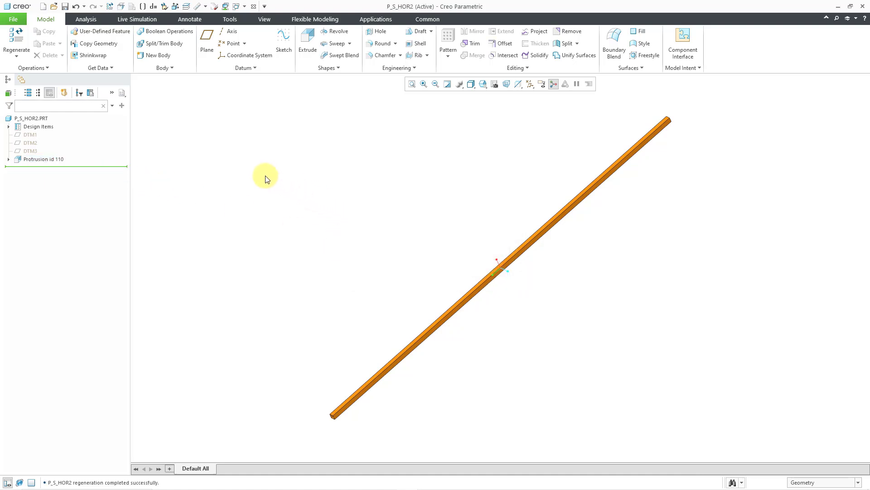
- Open the definition of Protrusion id 110 and view its internal section in the 2D sketch orientation
click(51, 160)
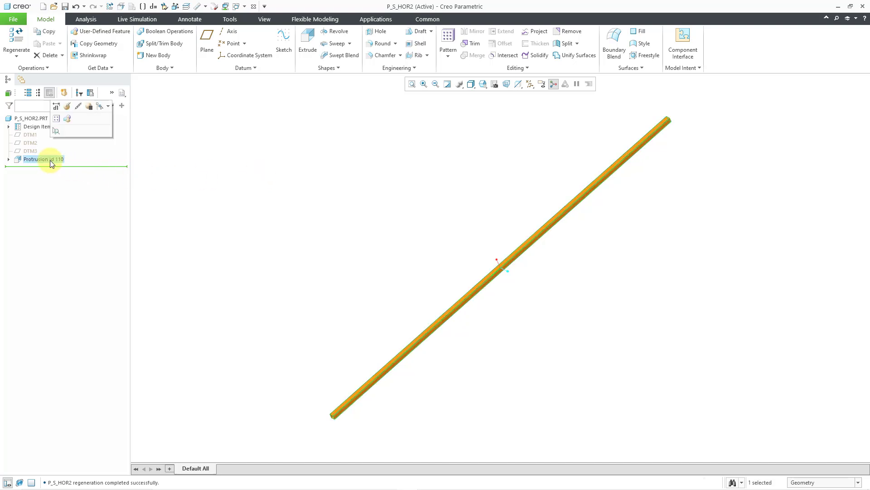
click(69, 108)
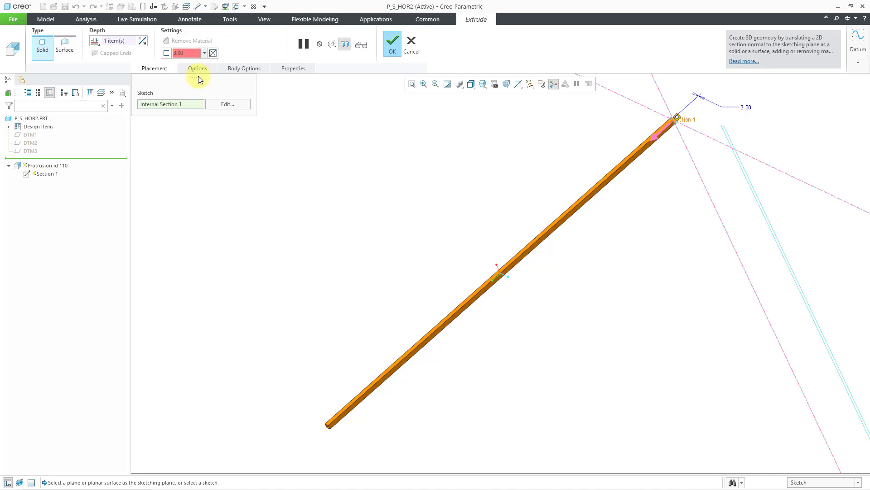
click(229, 103)
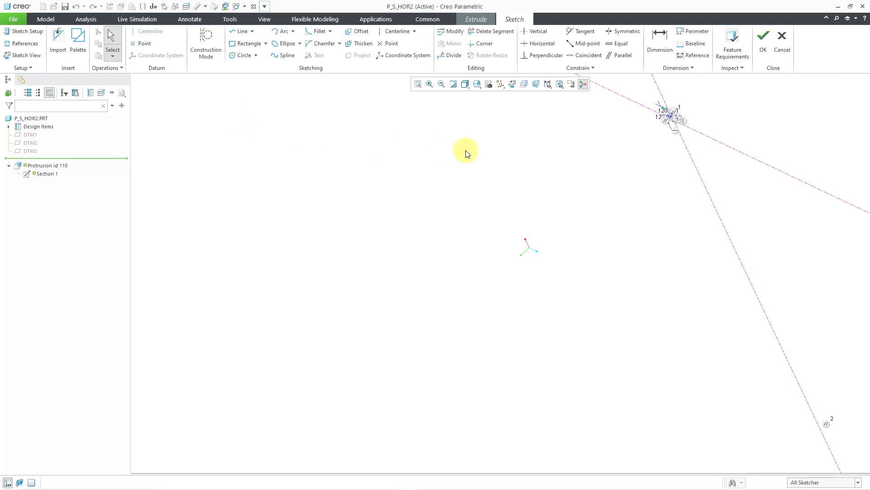
click(513, 85)
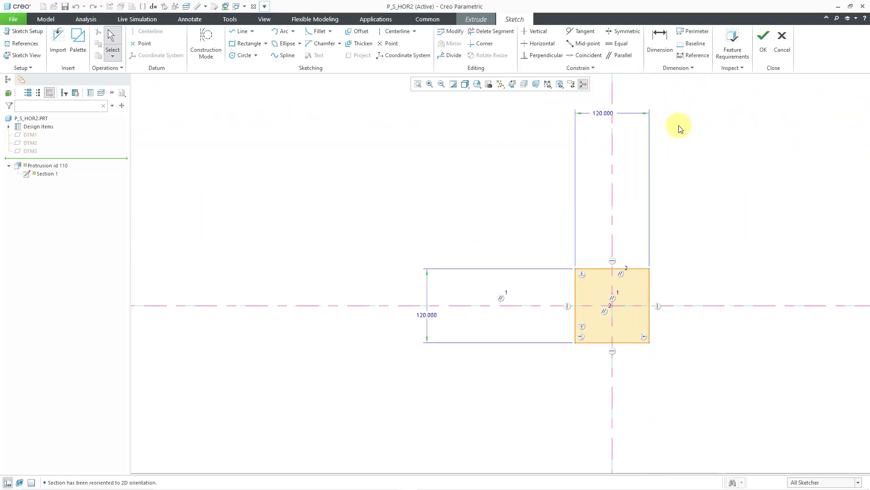
scroll(679, 129, up, 1)
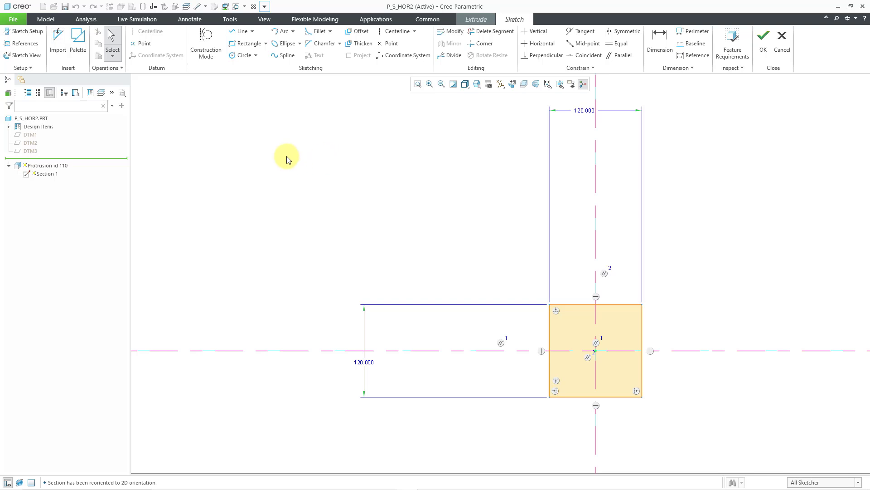
- Check the sketch references and the sketch plane setup of Protrusion id 110, and leave the sketch without saving changes
click(24, 44)
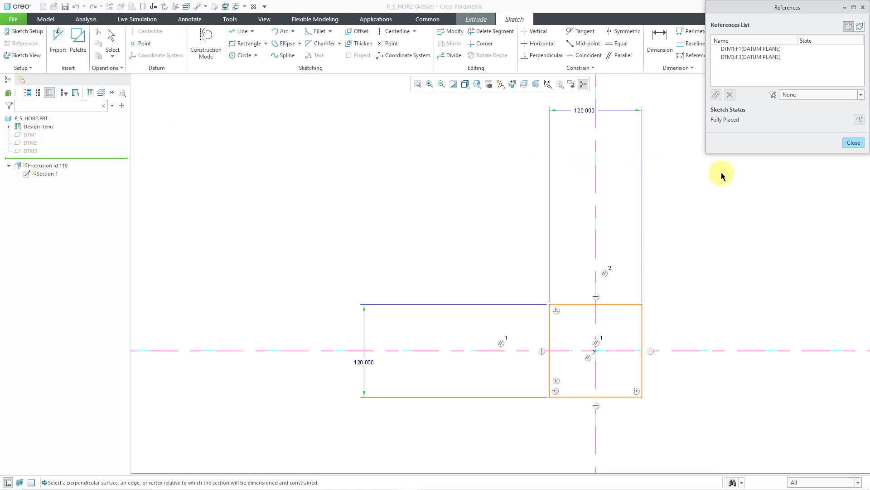
click(854, 143)
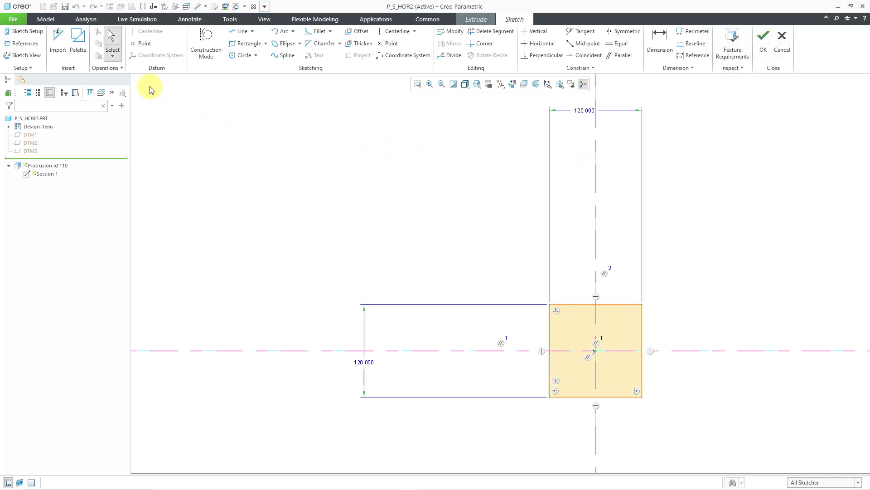
click(35, 35)
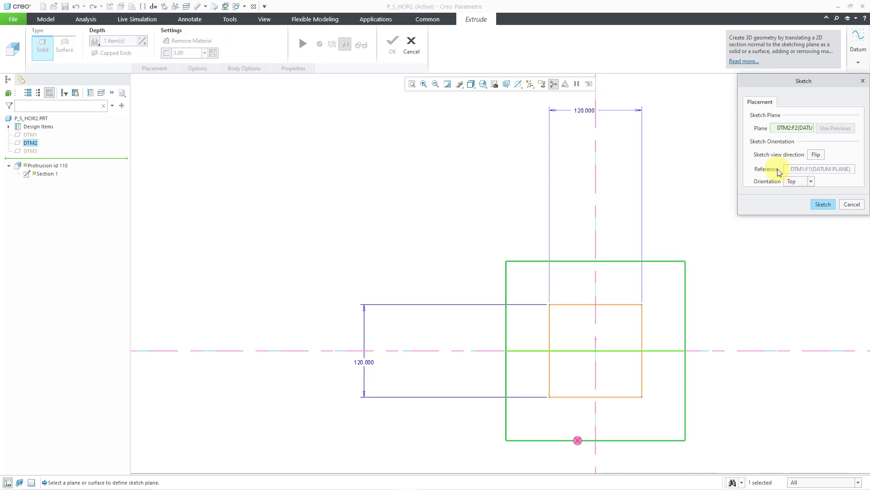
click(850, 206)
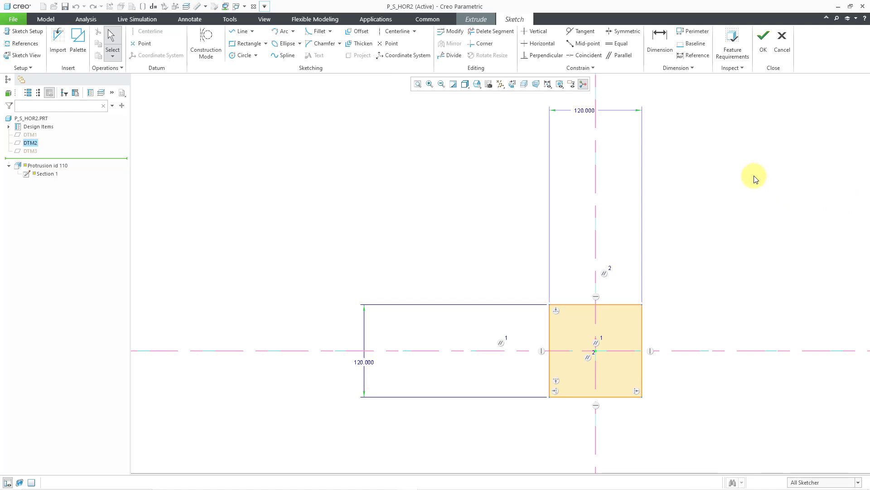
click(782, 41)
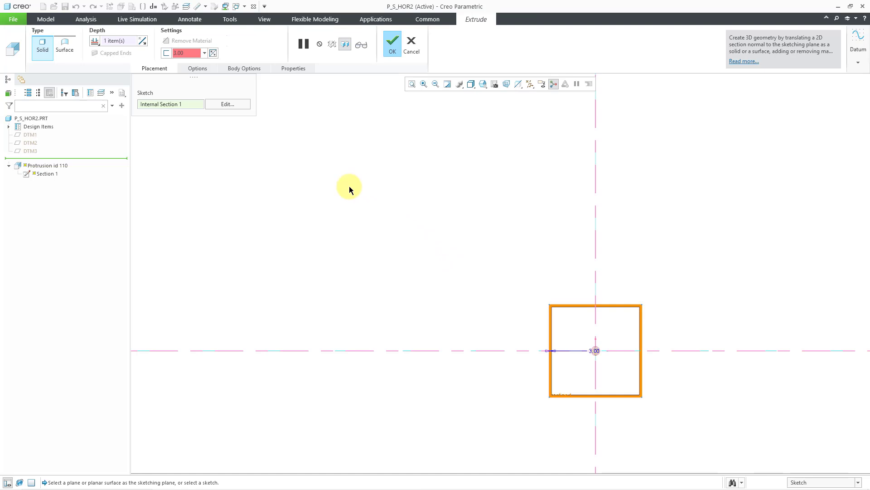
- Cancel the redefinition of Protrusion id 110 and bring the whole beam into a 3D view
double_click(180, 54)
click(415, 45)
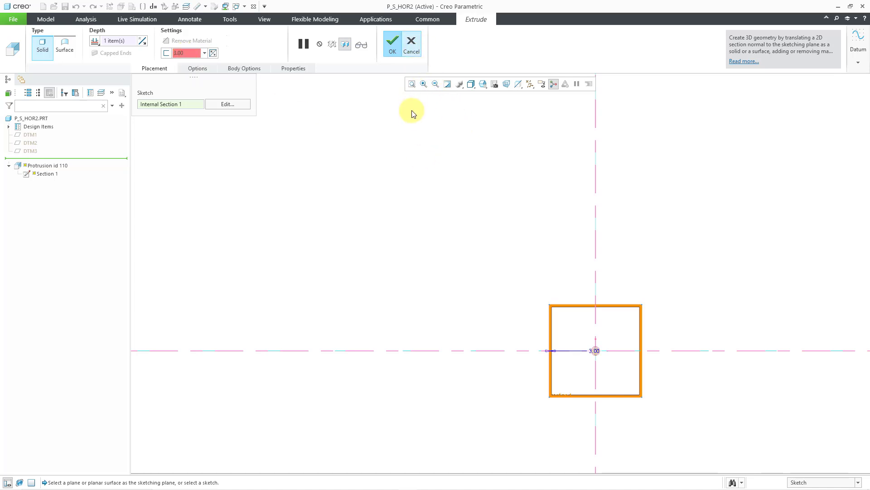
click(469, 204)
scroll(476, 204, up, 2)
middle_drag(534, 202, 520, 214)
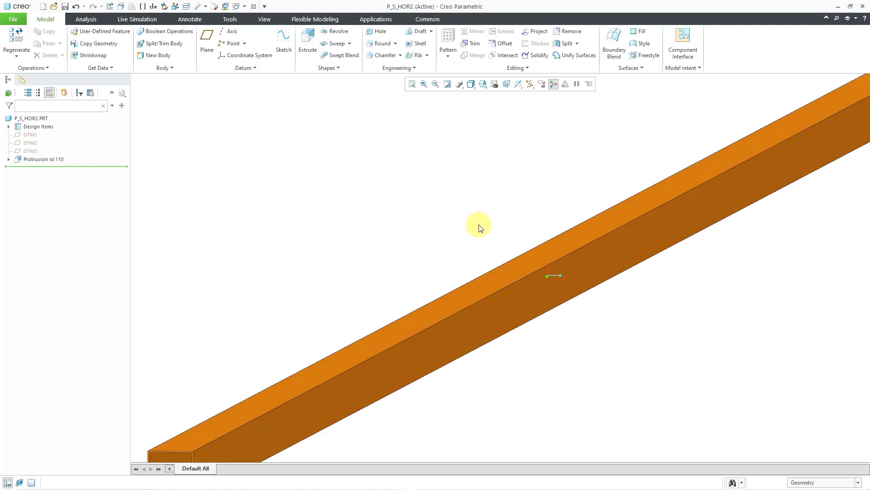
scroll(476, 229, up, 2)
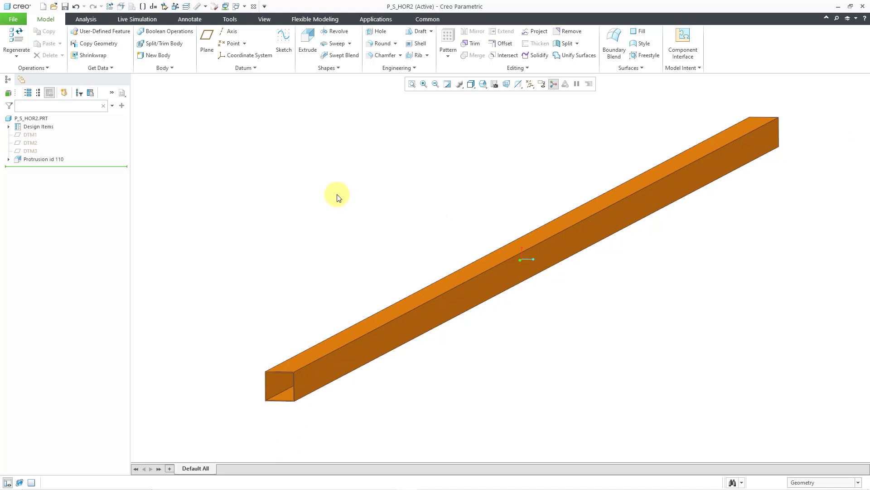
- Change the part's accuracy in the model properties from relative to absolute with a value of 0.01, and regenerate
click(13, 20)
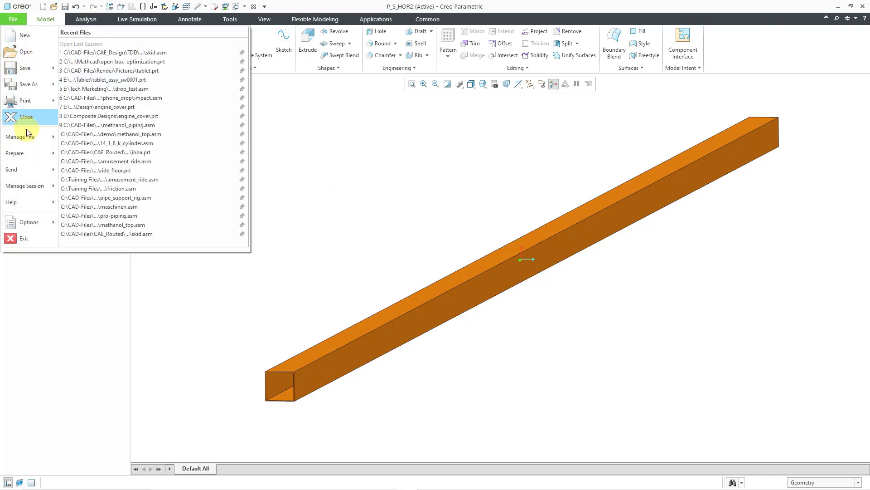
mouse_move(29, 154)
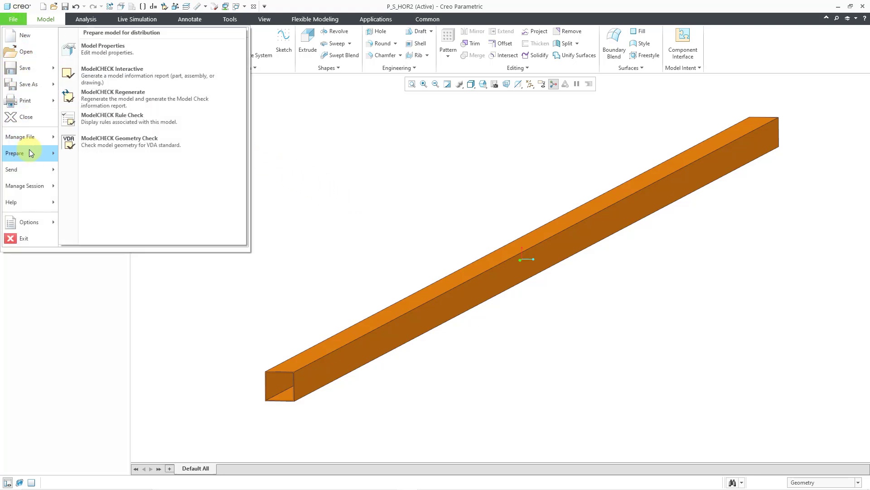
click(123, 55)
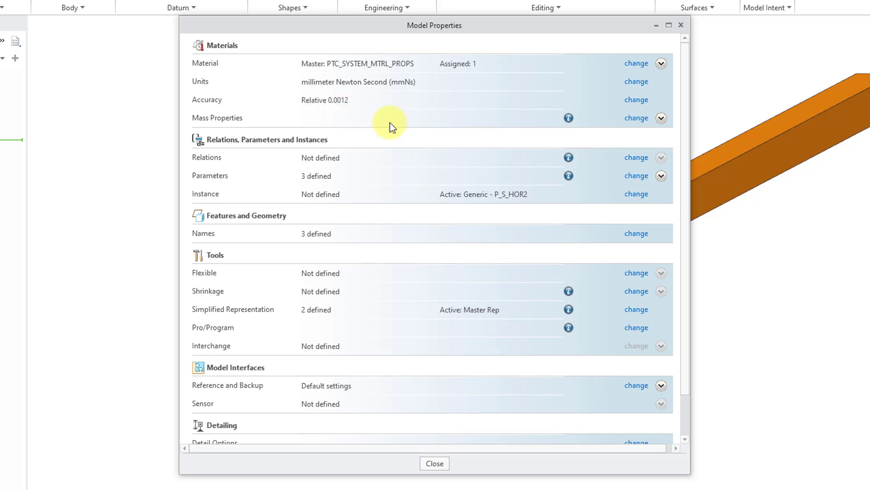
click(637, 101)
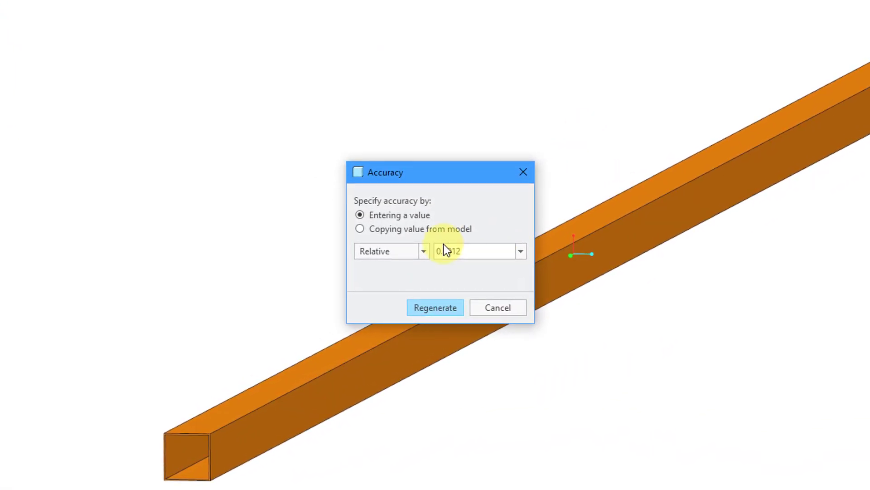
click(424, 252)
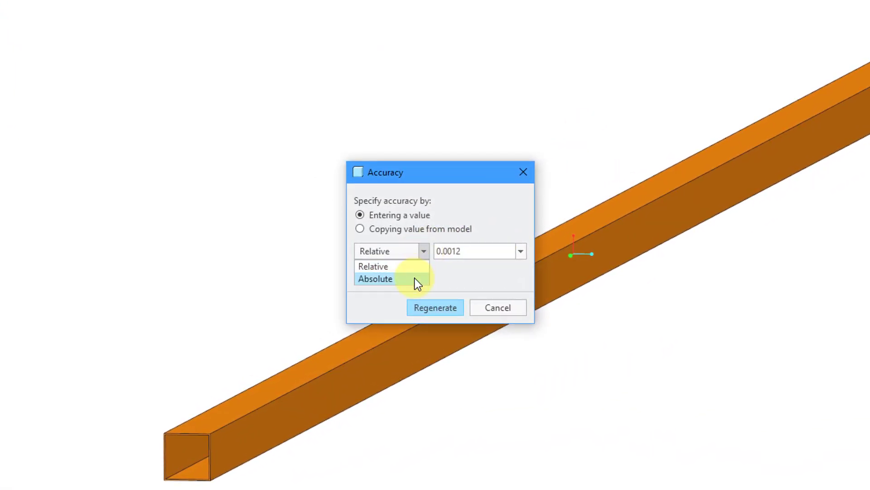
click(414, 278)
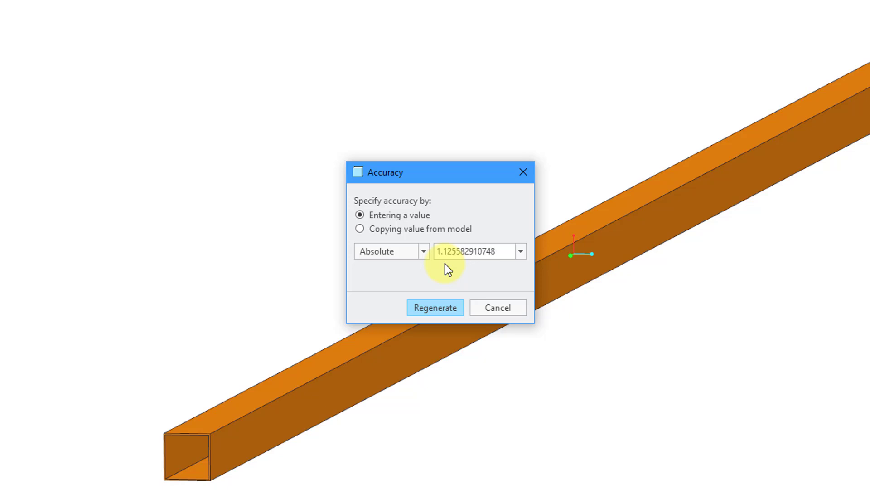
double_click(471, 255)
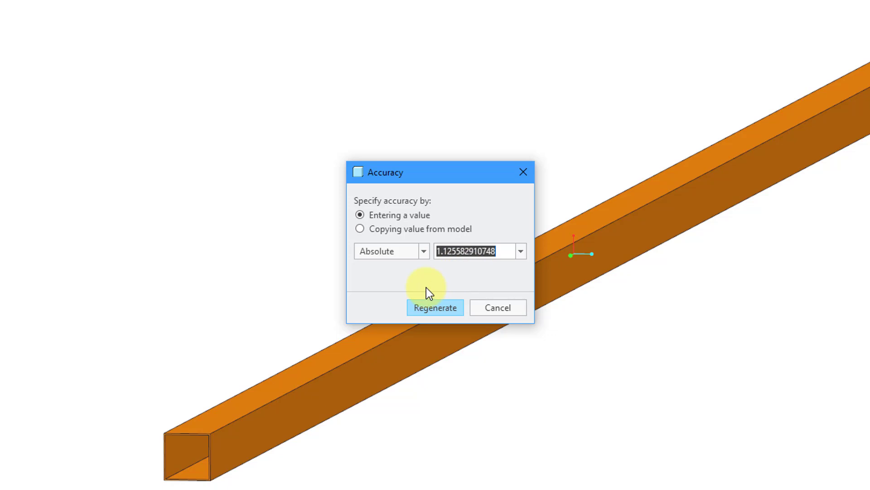
text(.01)
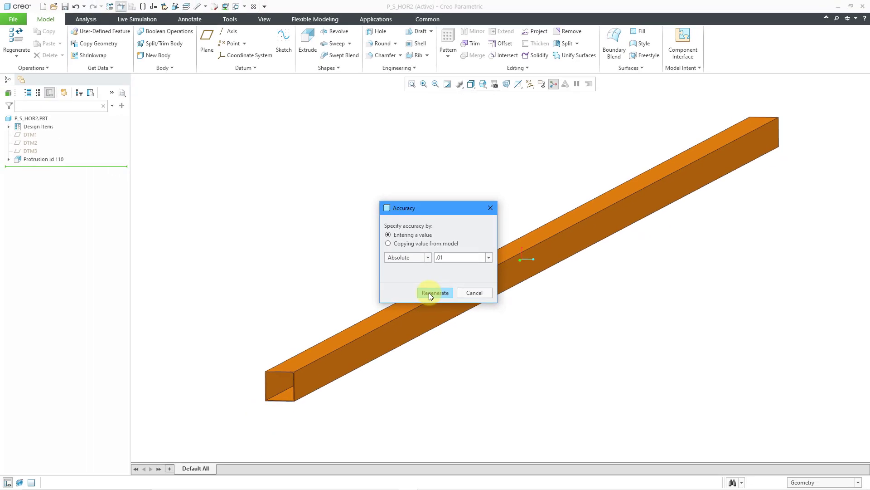
click(429, 293)
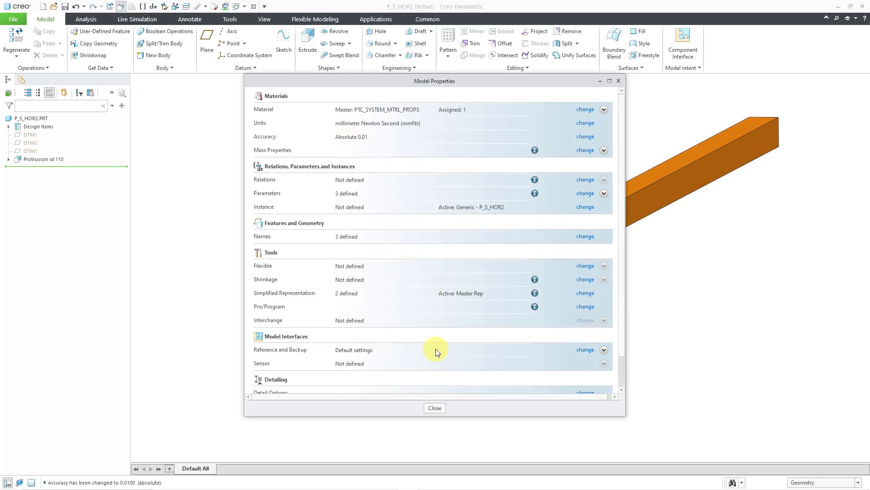
click(434, 406)
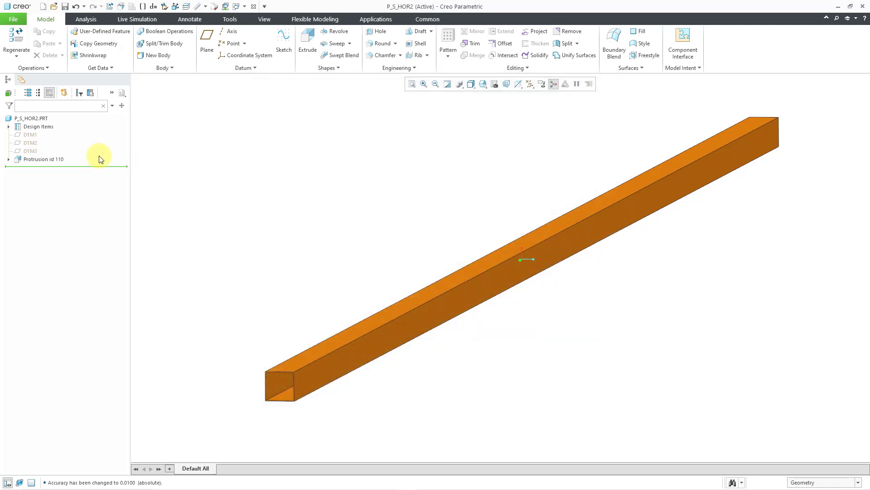
- Inspect the depth options and the Side 1 depth reference in the definition of Protrusion id 110, and close the definition
click(47, 159)
click(66, 105)
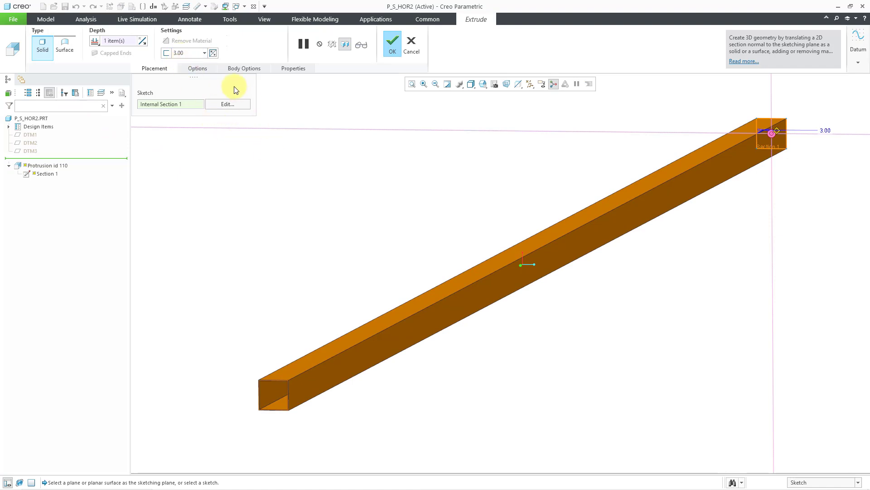
click(204, 70)
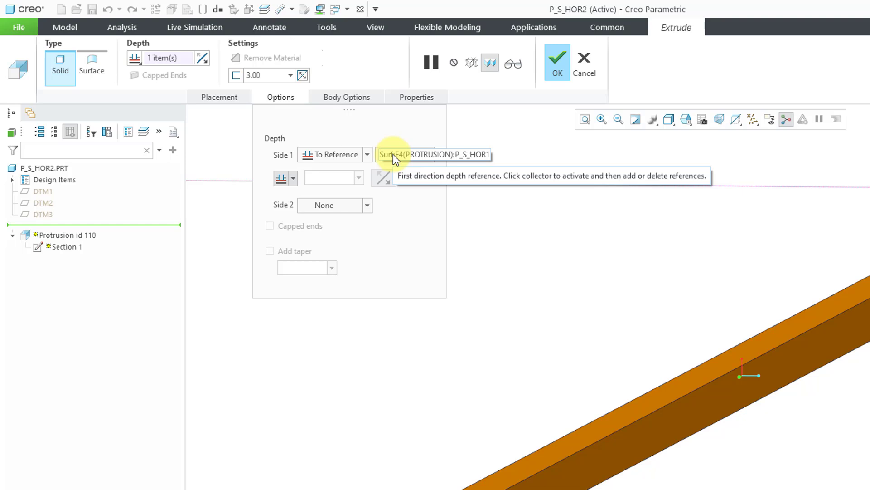
scroll(536, 402, down, 5)
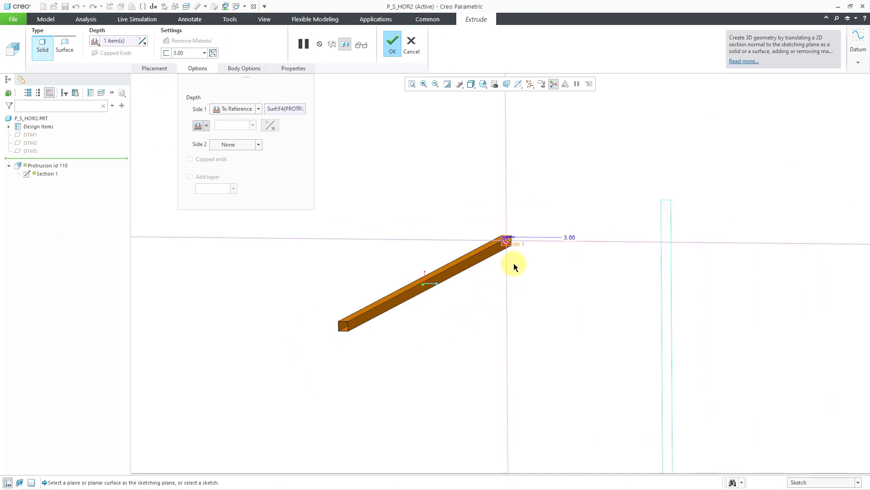
mouse_move(519, 273)
middle_down()
mouse_move(511, 261)
mouse_move(494, 273)
middle_up()
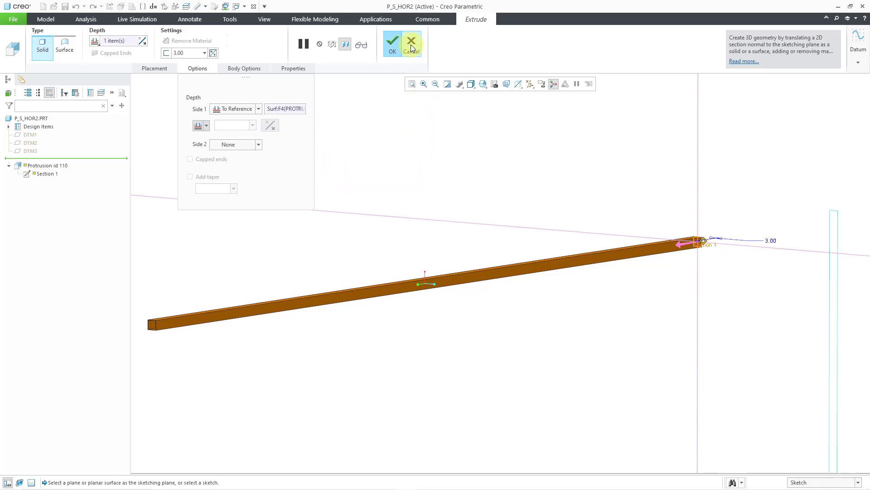
click(393, 44)
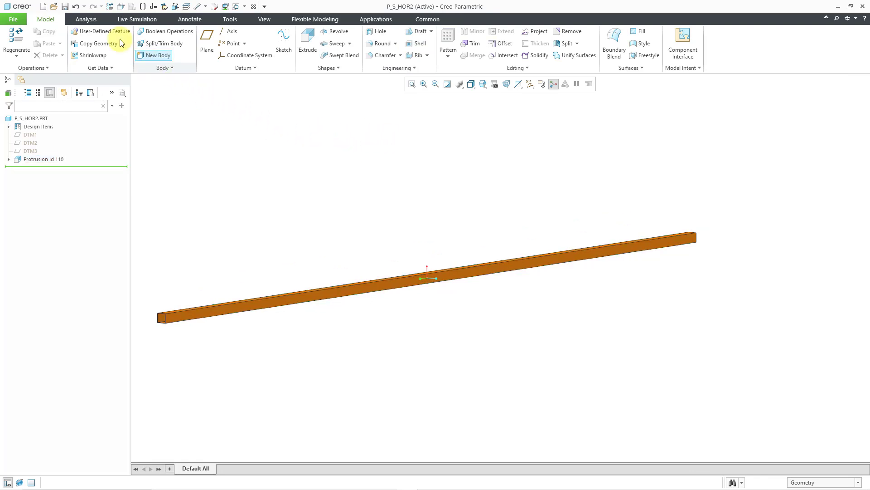
- Measure the length of the beam's long edge and copy the measured value
click(86, 20)
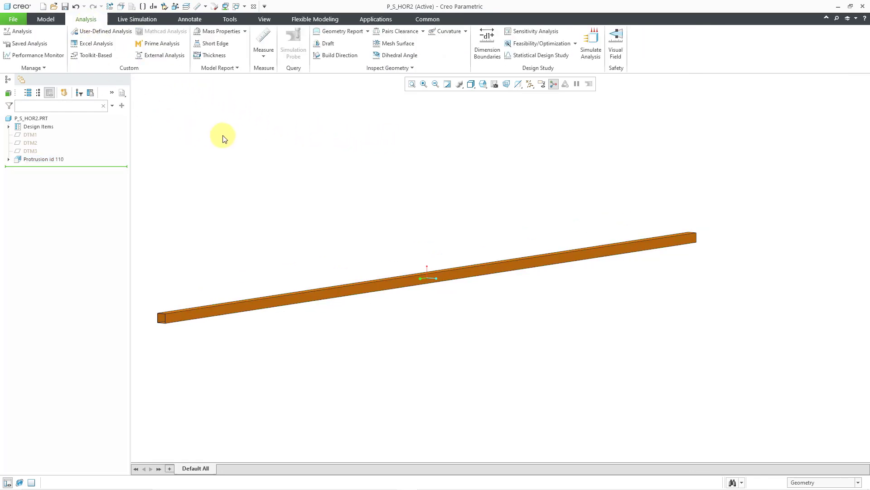
click(262, 55)
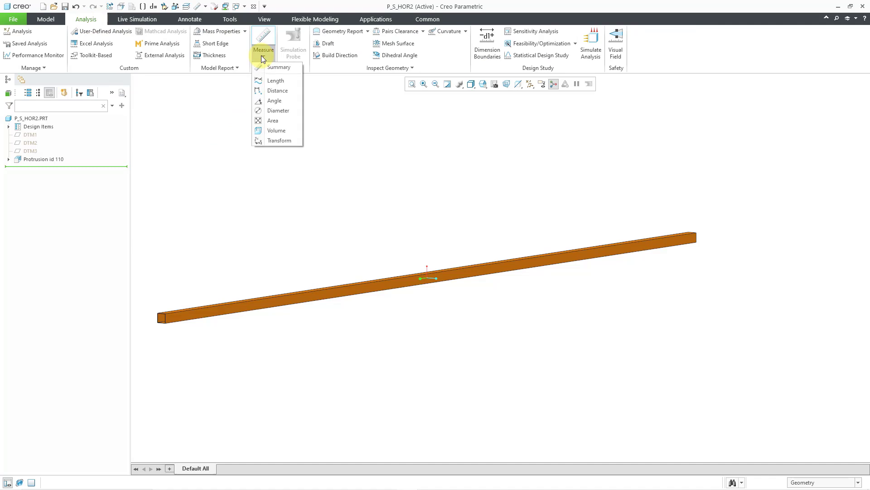
click(272, 81)
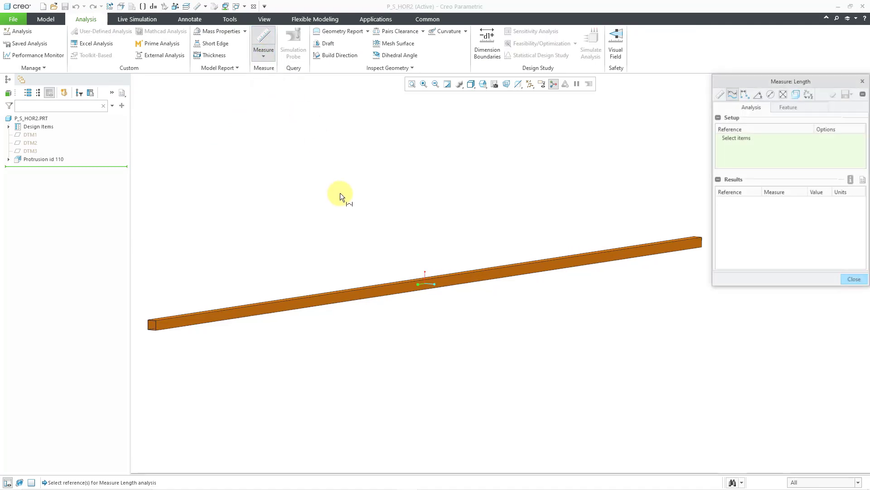
click(395, 283)
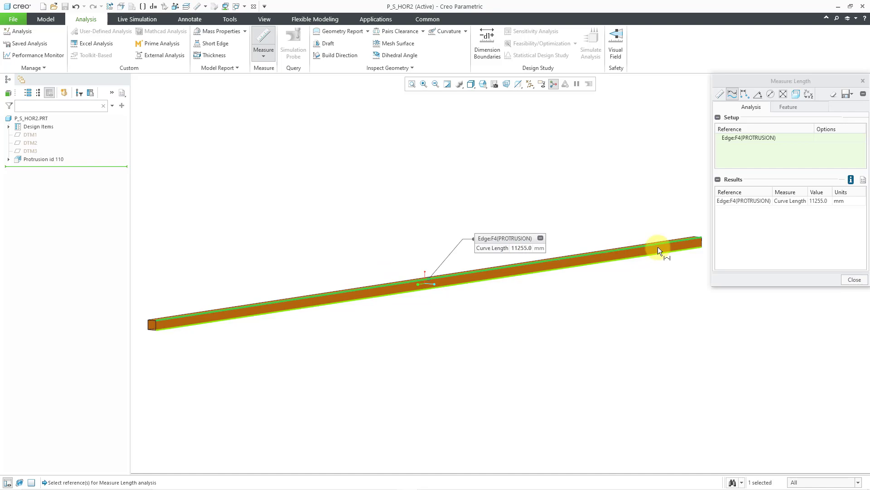
click(821, 202)
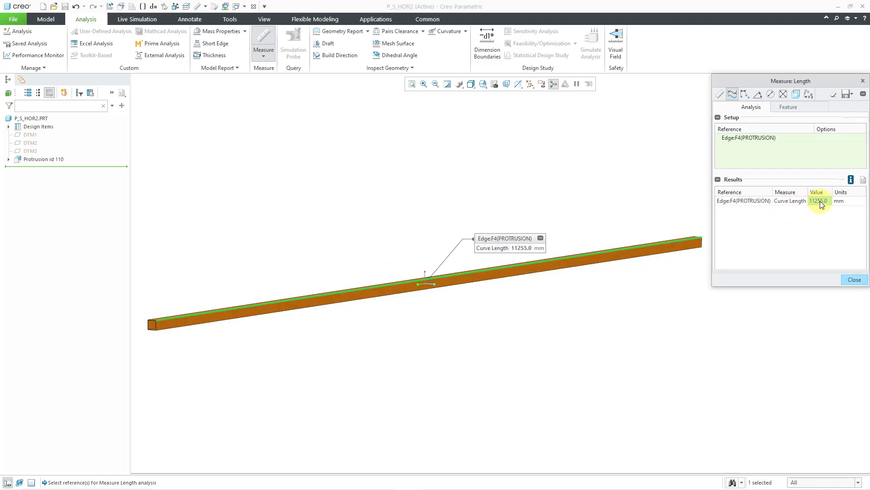
right_click(822, 205)
click(839, 207)
click(854, 280)
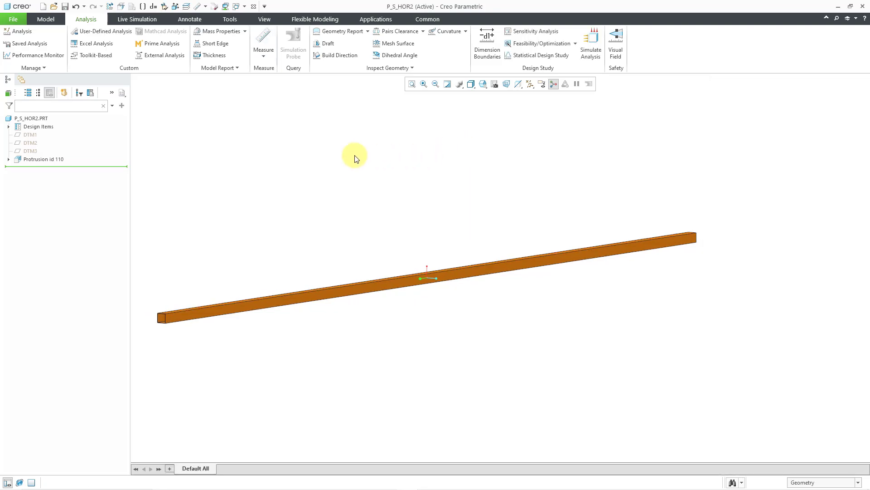
- Redefine Protrusion id 110 and change its Side 1 depth option from To Reference to Variable
click(48, 162)
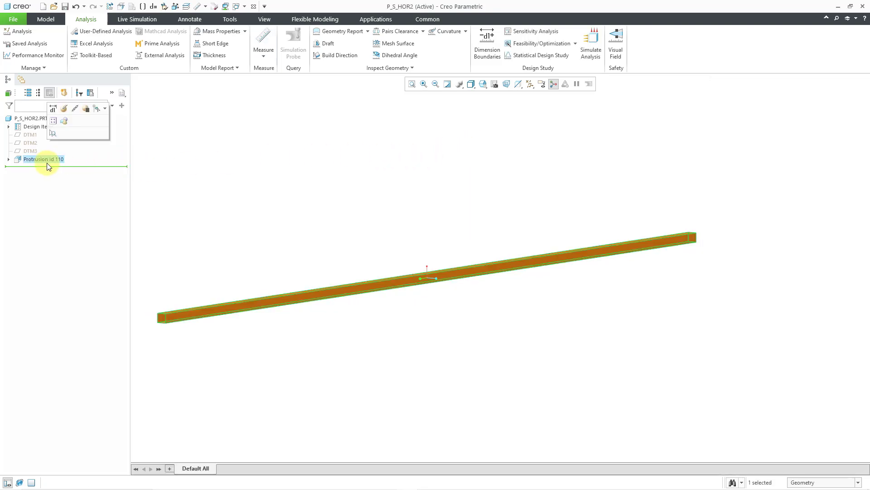
click(66, 112)
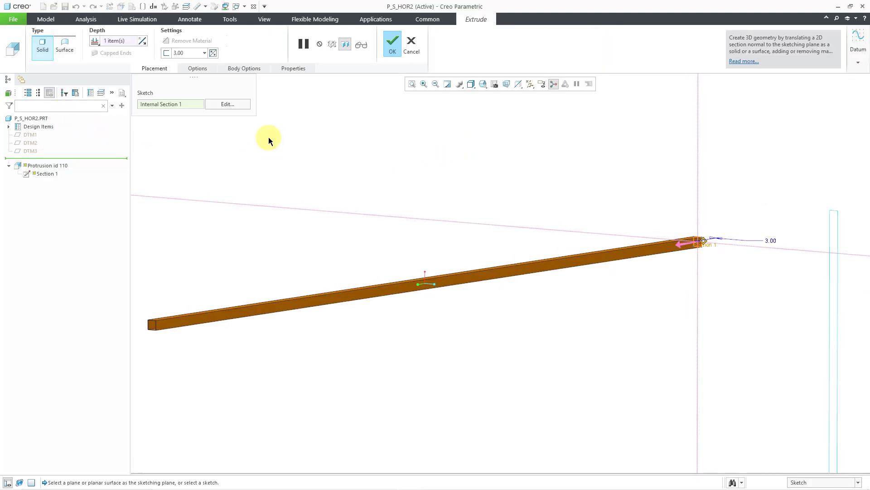
click(203, 71)
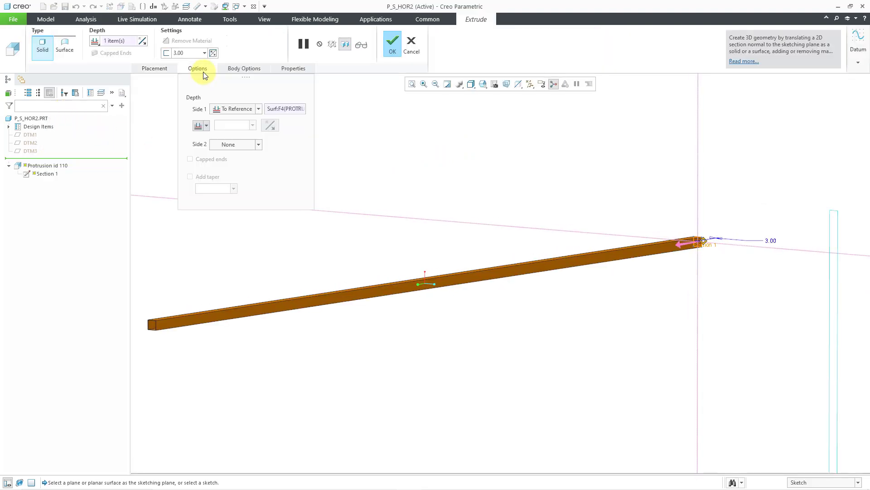
click(258, 109)
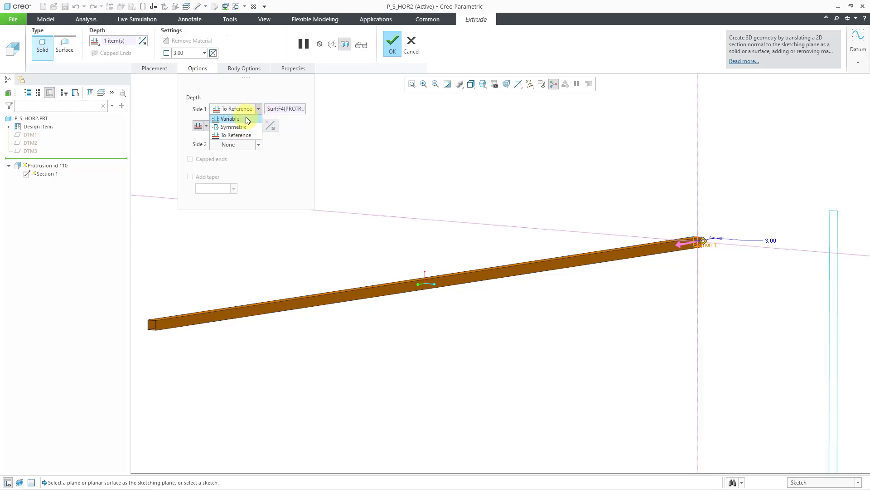
click(245, 118)
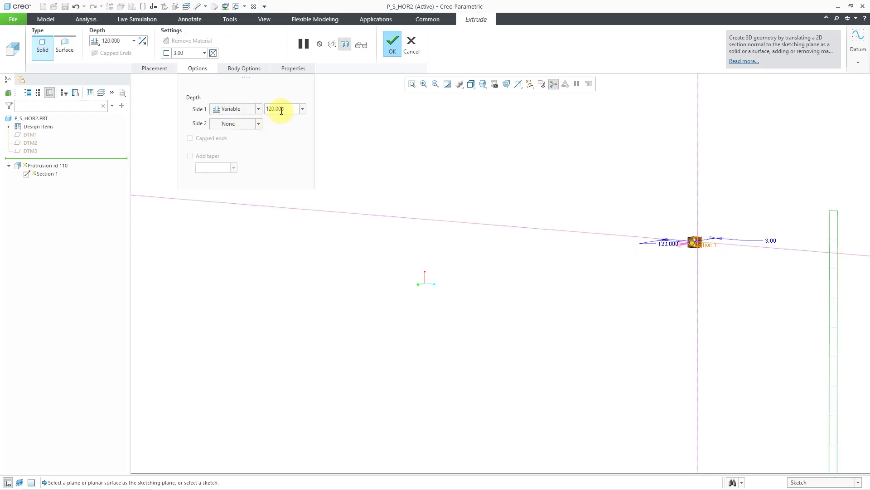
scroll(705, 245, down, 5)
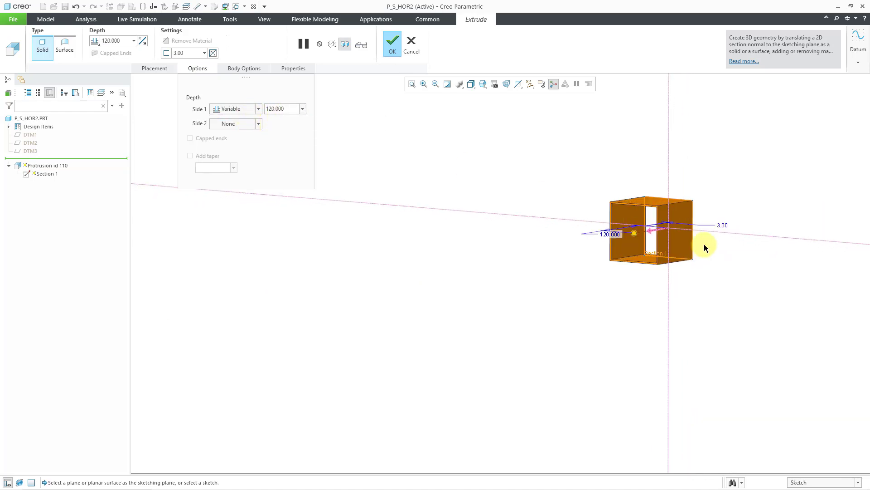
scroll(703, 244, up, 2)
- Set the Side 1 depth to 11255 by pasting the copied beam length, and accept the redefined protrusion
double_click(275, 108)
right_click(277, 110)
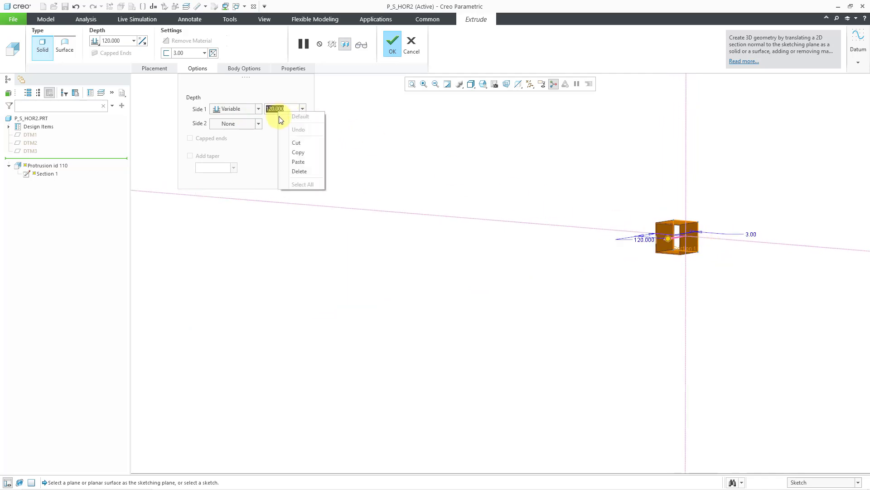
click(302, 161)
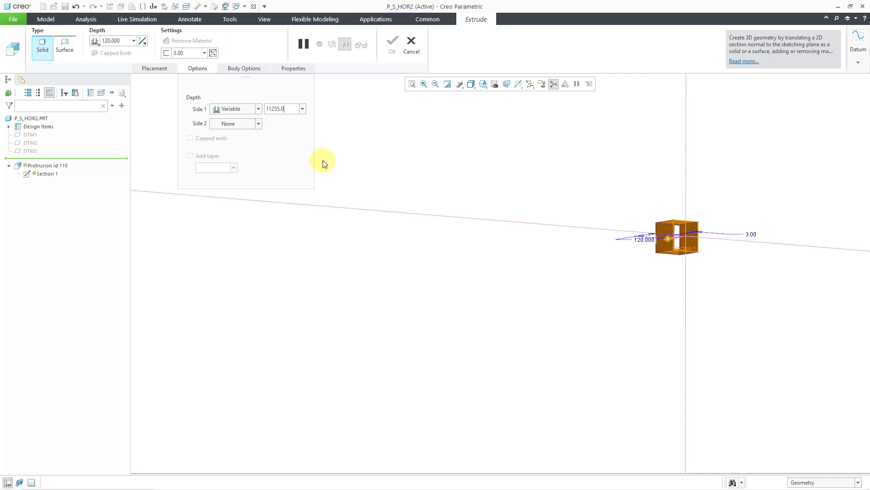
key(Return)
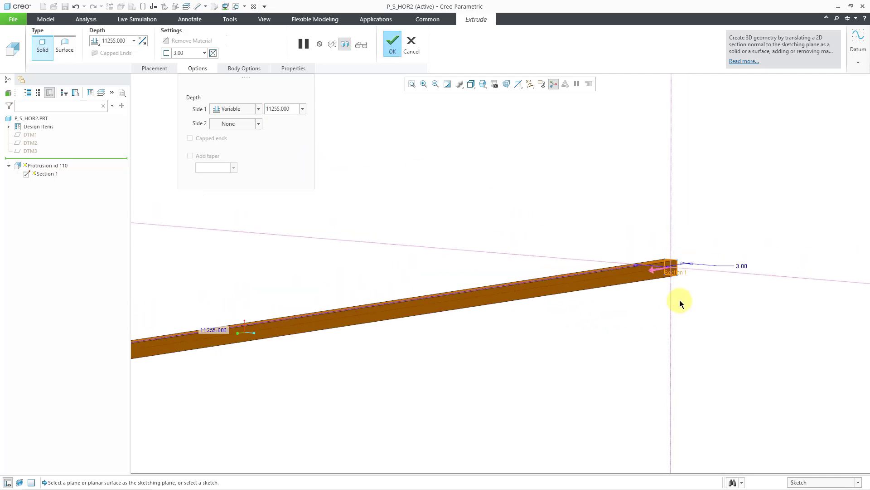
scroll(666, 299, down, 3)
scroll(317, 349, up, 1)
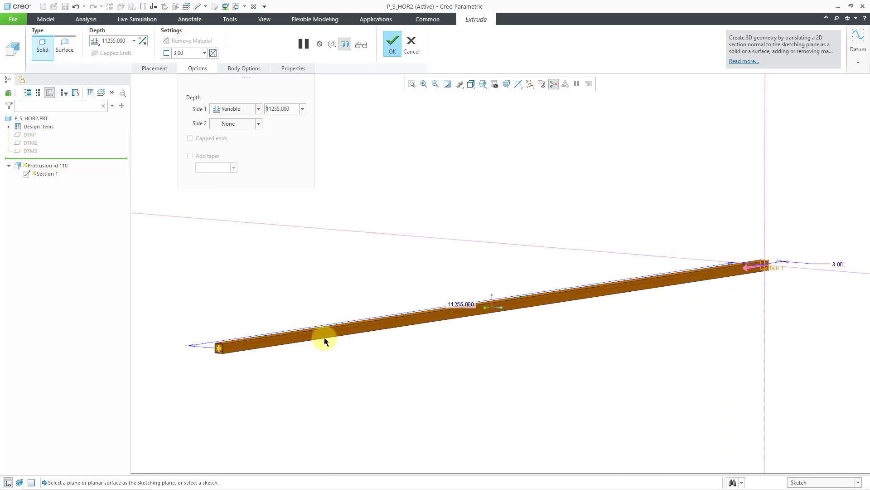
click(391, 50)
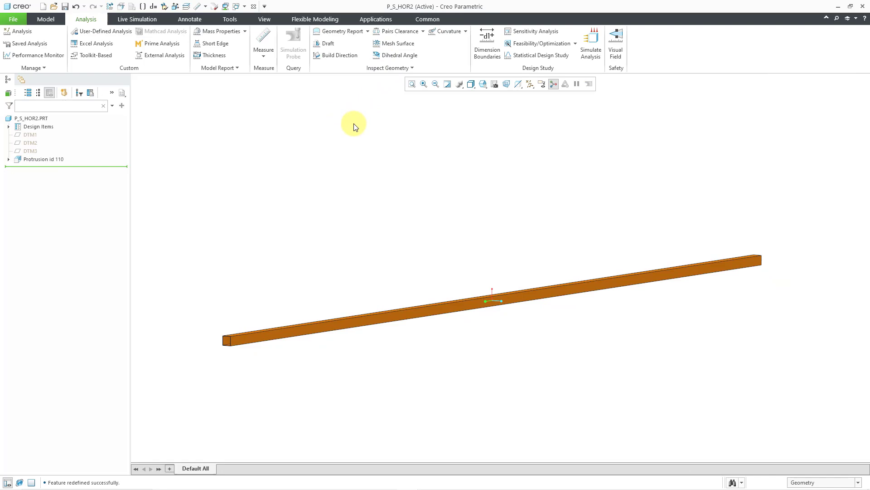
- Return to PIPE_SUPPORT_RIG.ASM, regenerate it, and search its references for circular paths in the Reference Viewer
click(253, 6)
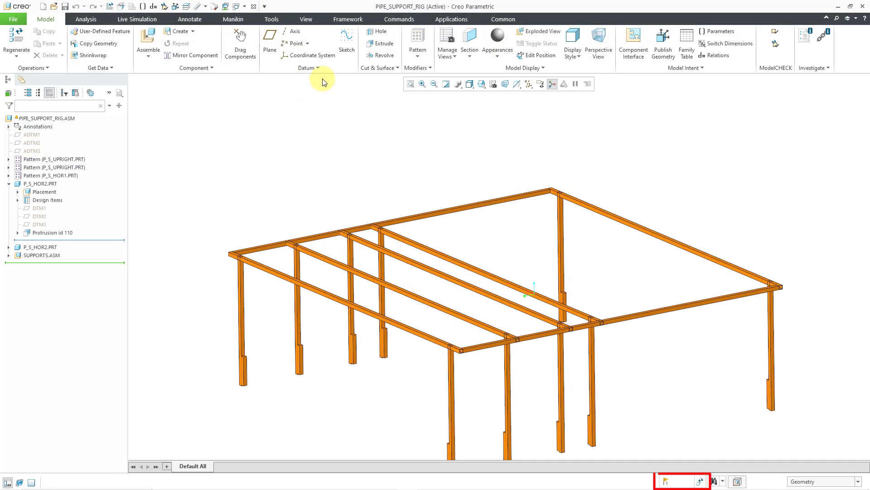
click(20, 43)
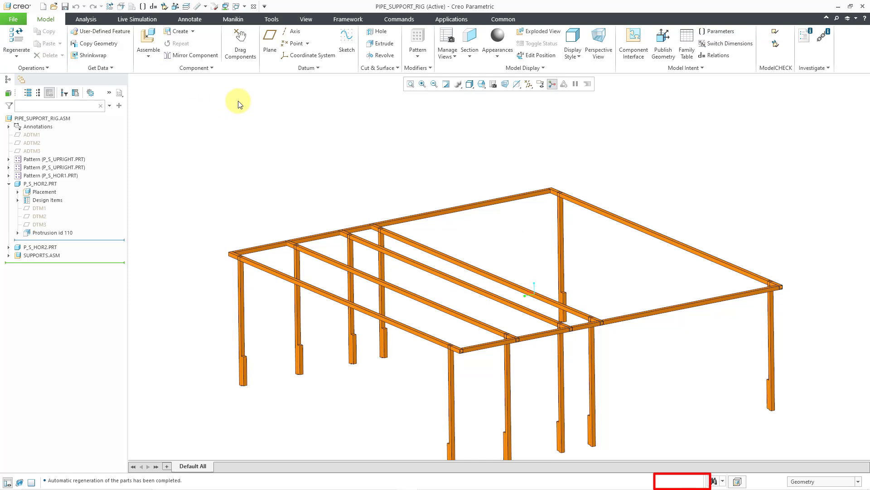
right_click(58, 118)
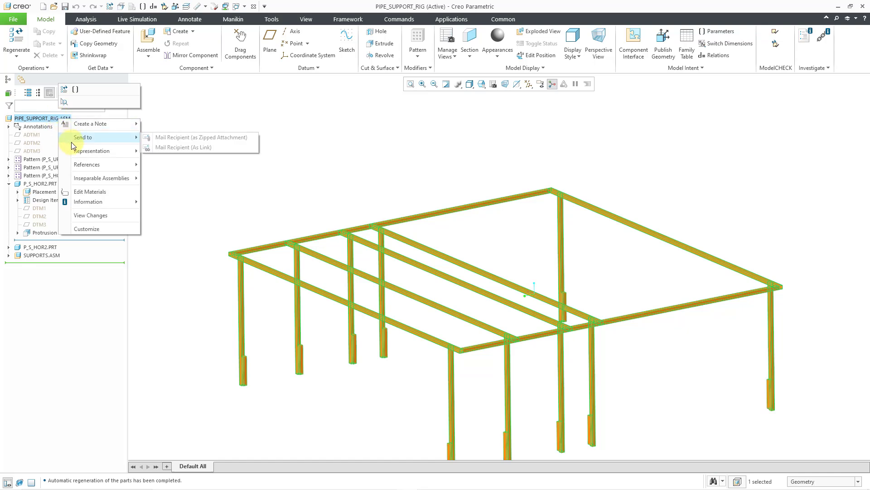
mouse_move(120, 202)
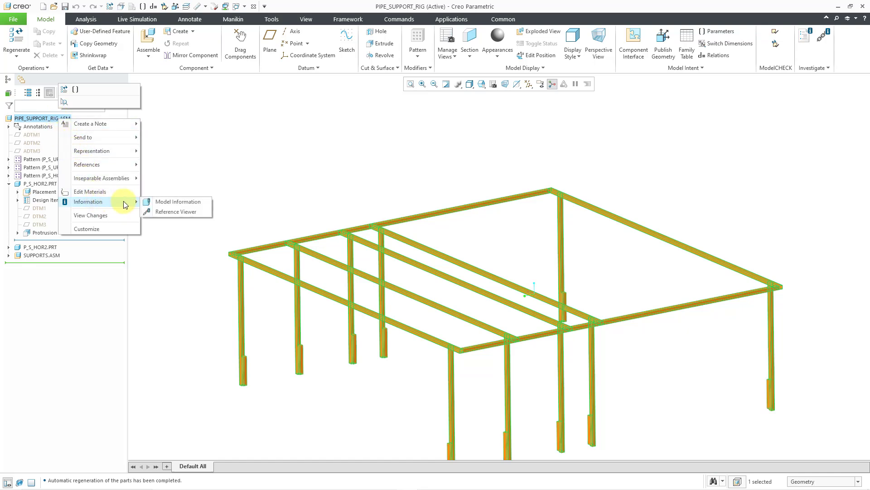
click(178, 211)
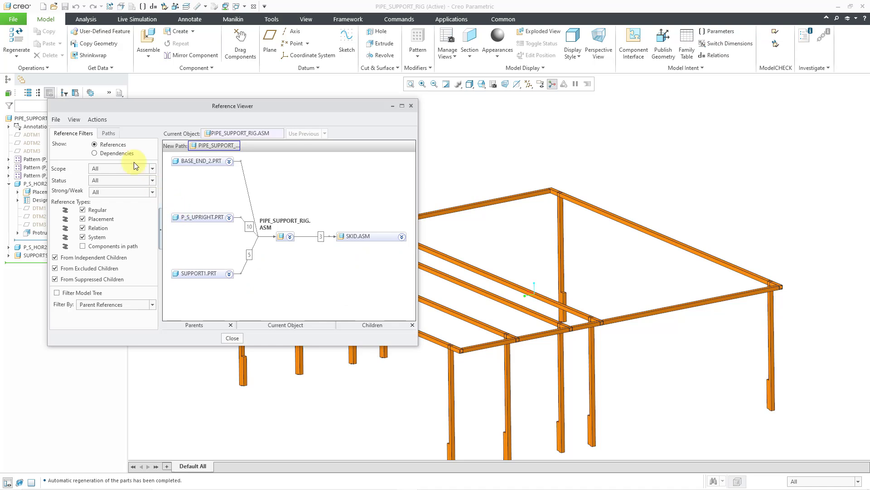
click(109, 133)
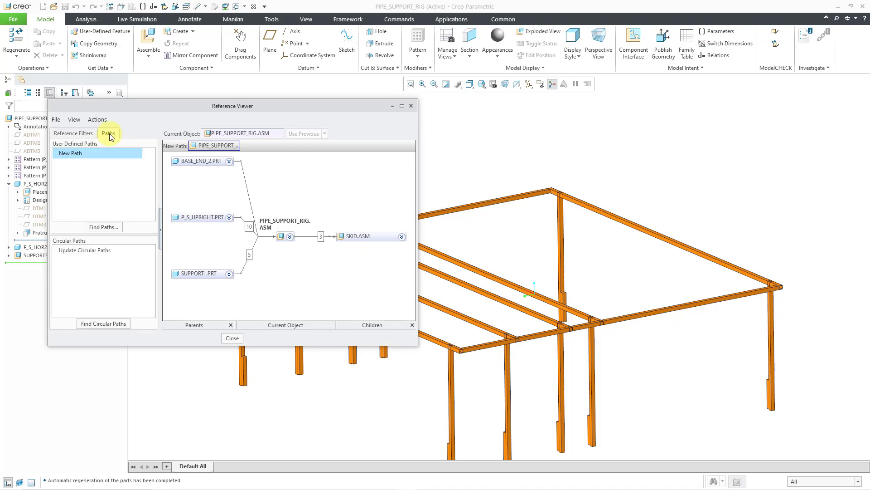
click(114, 323)
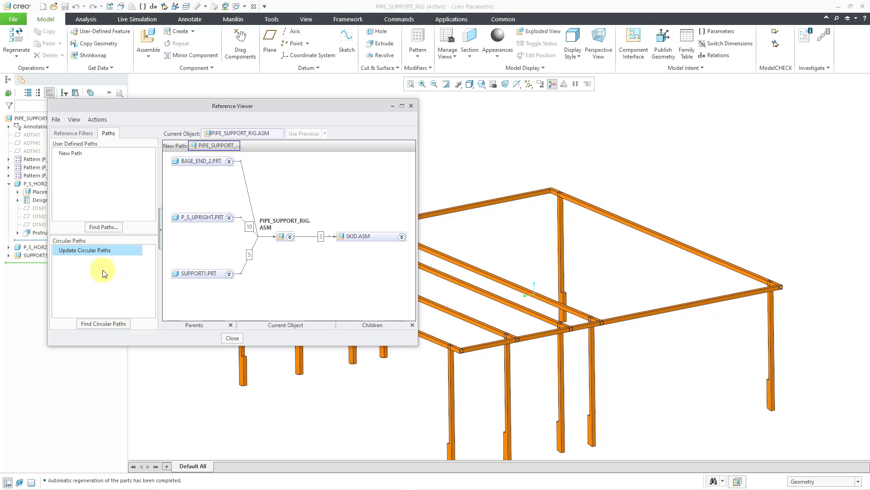
click(232, 339)
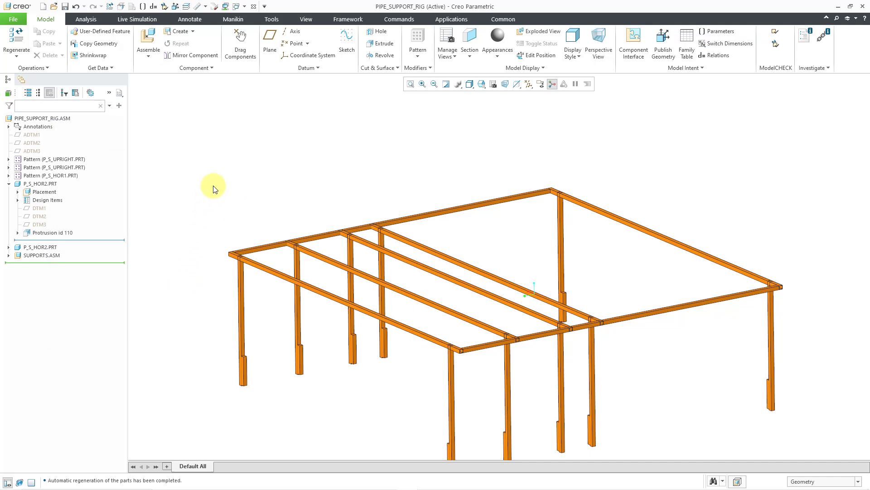
- Return to SKID.ASM, regenerate it, and check its notifications for circular references
click(254, 7)
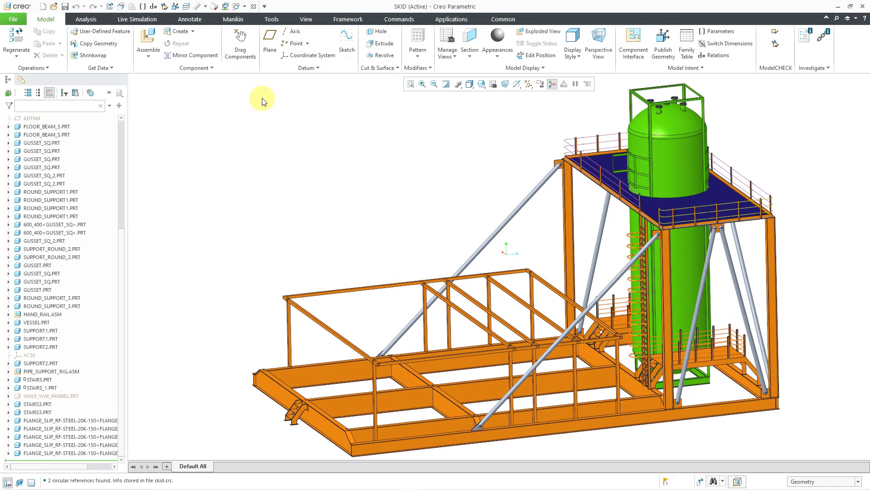
click(16, 36)
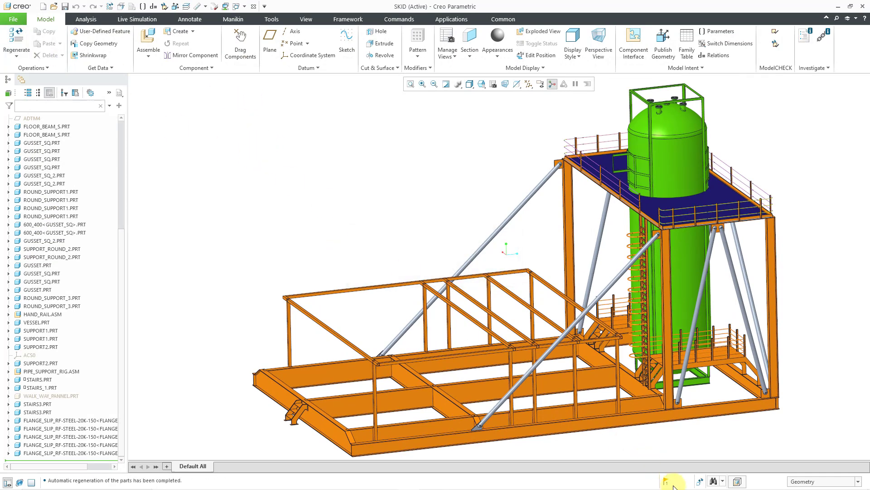
mouse_move(666, 484)
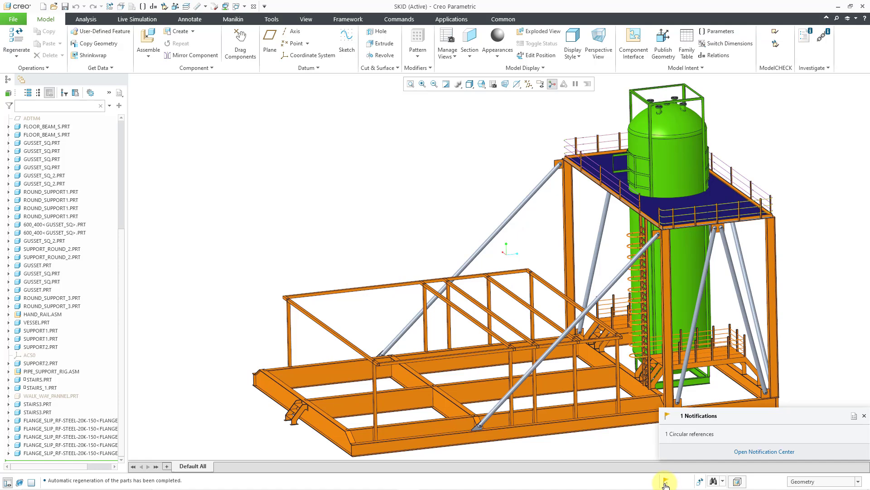
- Examine the components and features in Circular Path 1 of SKID.ASM in the Reference Viewer, and close it
drag(121, 249, 123, 141)
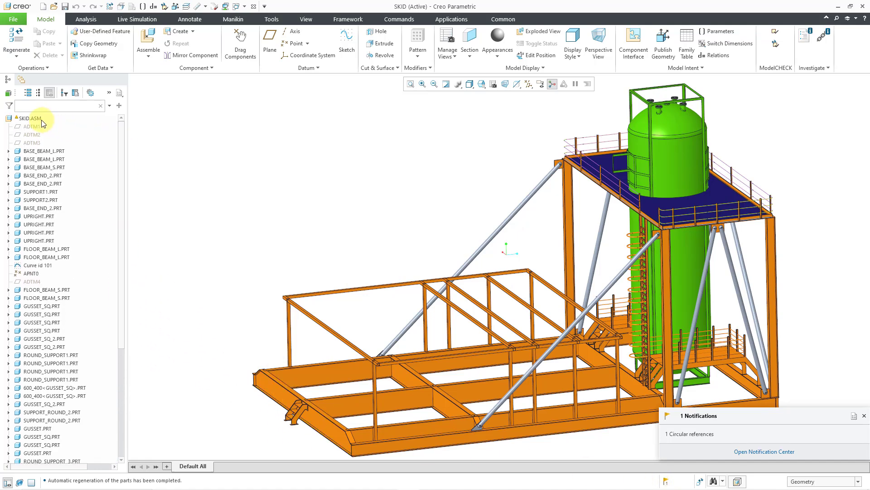
click(39, 119)
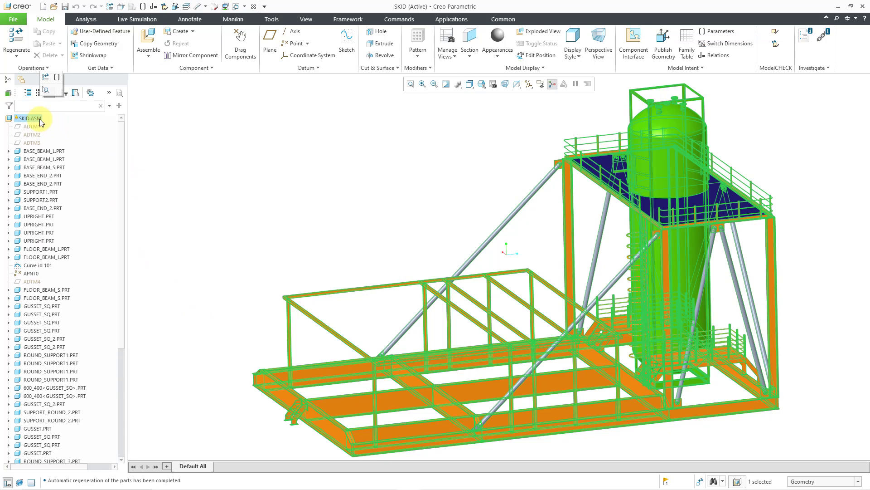
right_click(39, 119)
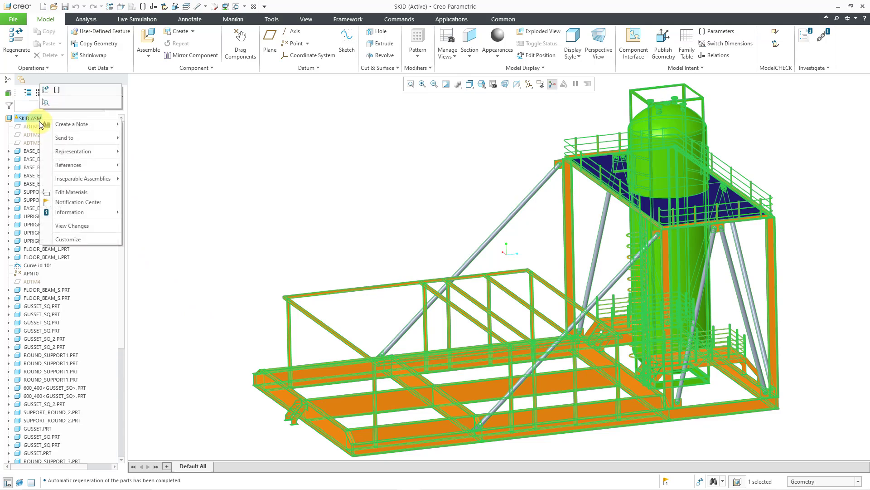
mouse_move(97, 212)
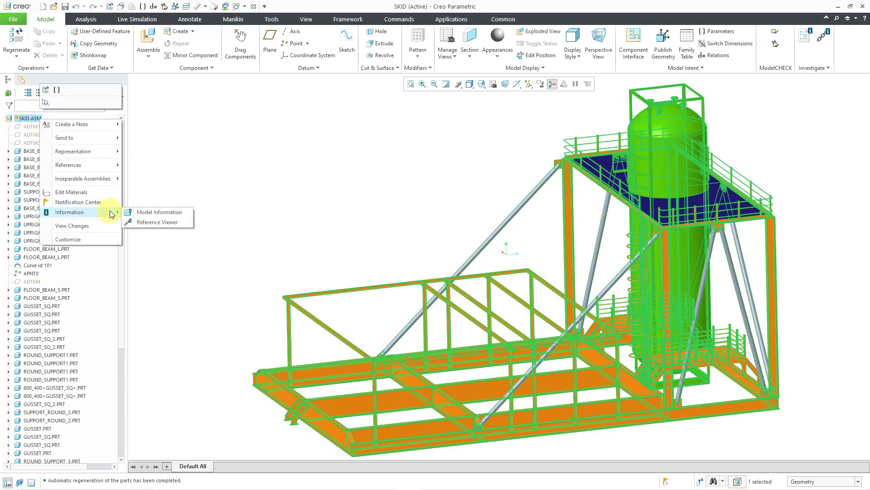
click(163, 223)
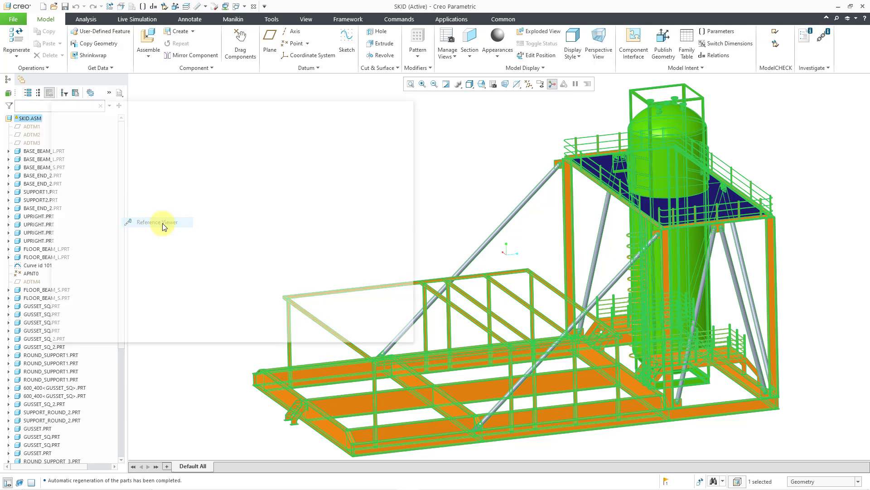
click(108, 133)
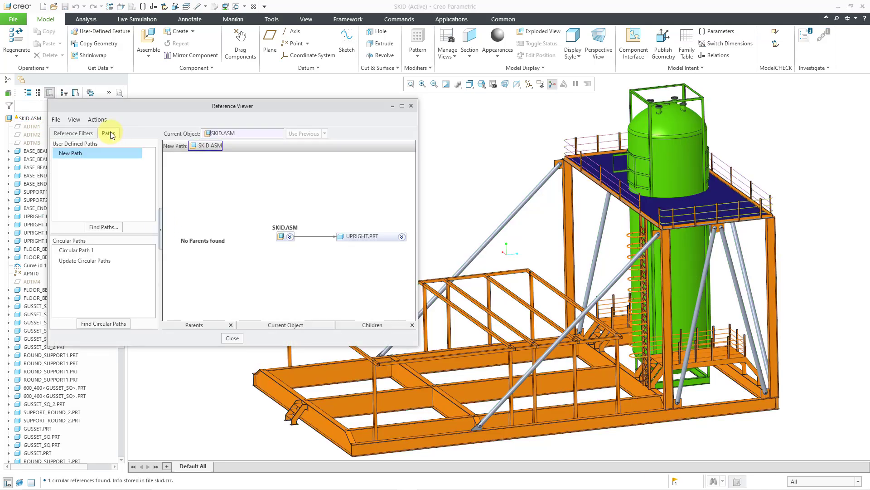
click(83, 251)
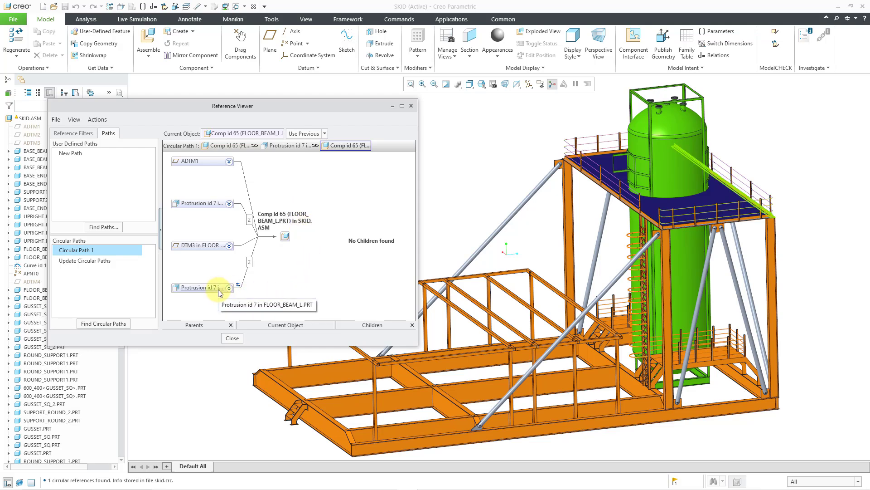
click(232, 340)
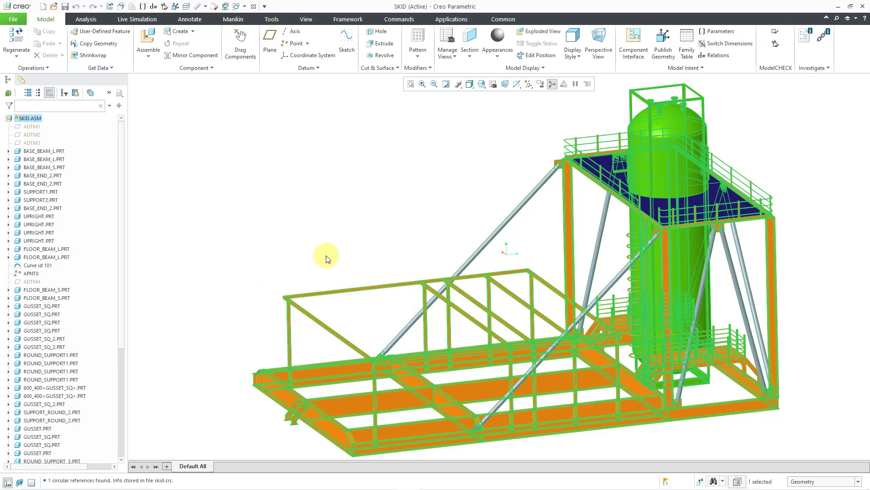
- Open the placement definition of the FLOOR_BEAM_L.PRT under the upper platform and examine its first coincident constraint against the upright
scroll(771, 179, down, 5)
scroll(680, 164, down, 3)
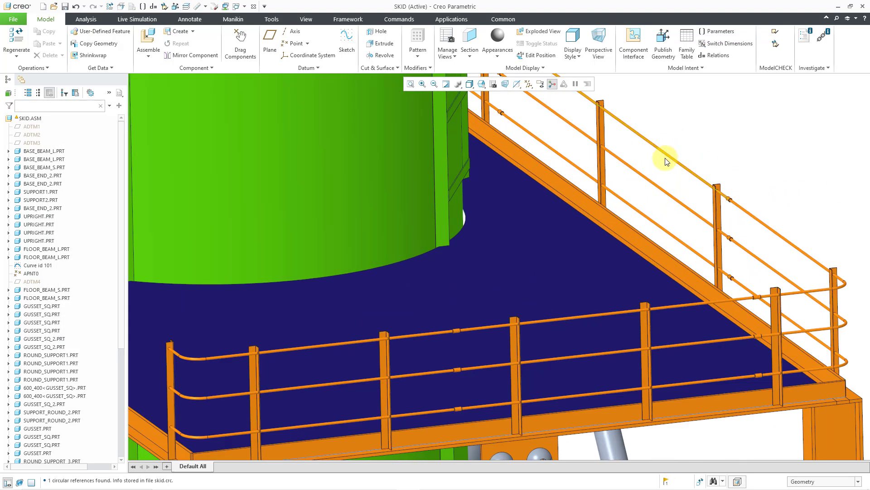
click(644, 247)
click(672, 192)
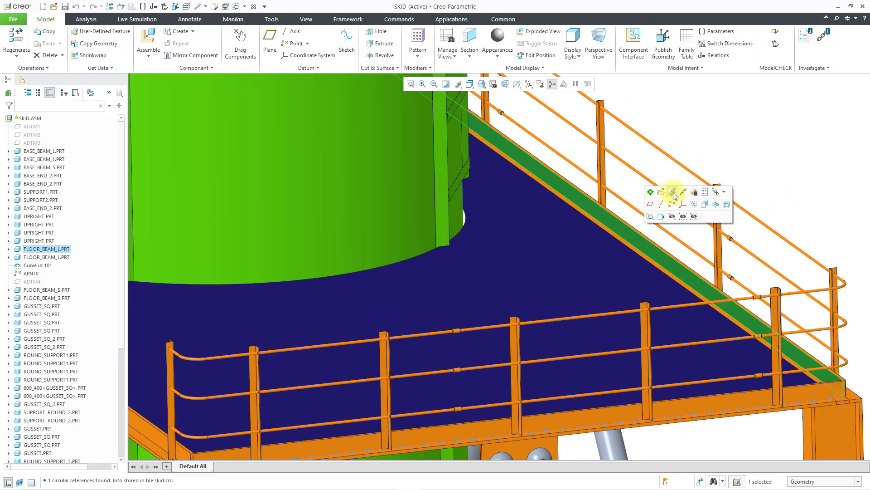
scroll(574, 334, up, 3)
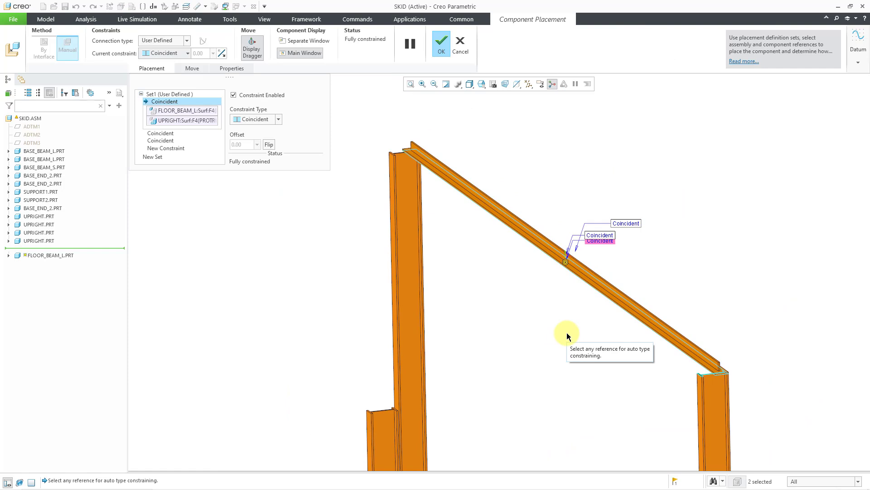
scroll(540, 179, up, 2)
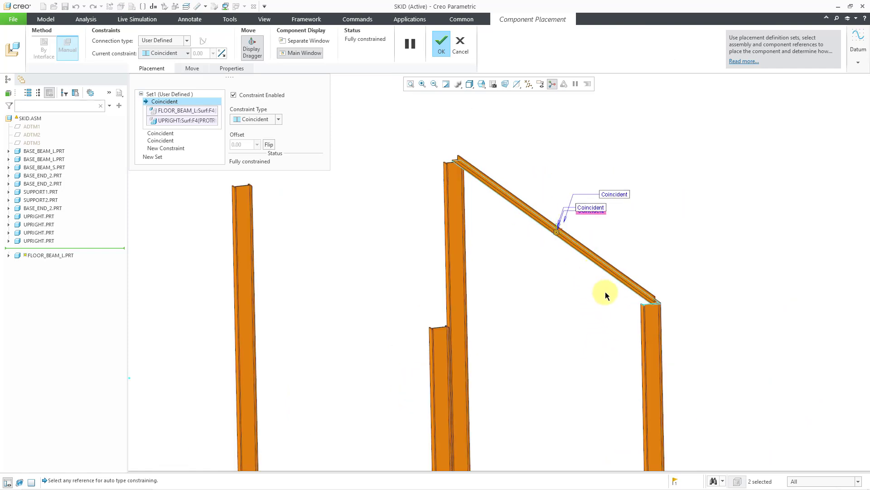
scroll(607, 299, down, 1)
scroll(661, 326, down, 5)
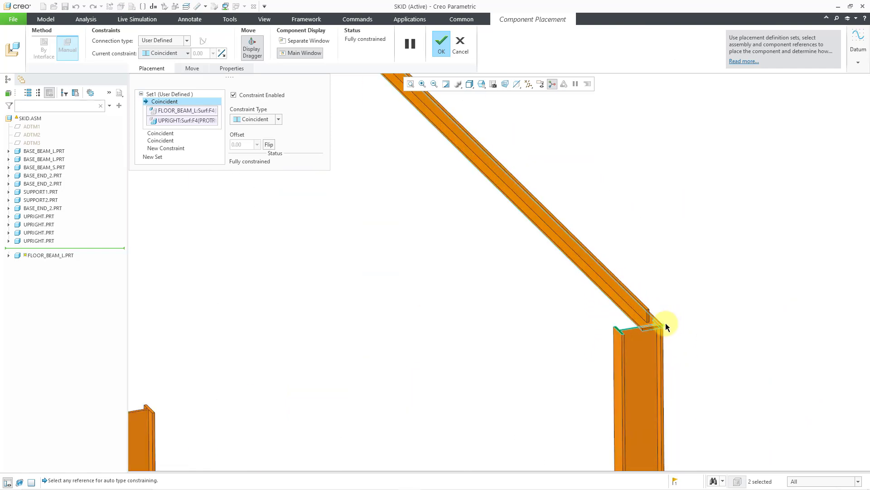
scroll(657, 327, down, 2)
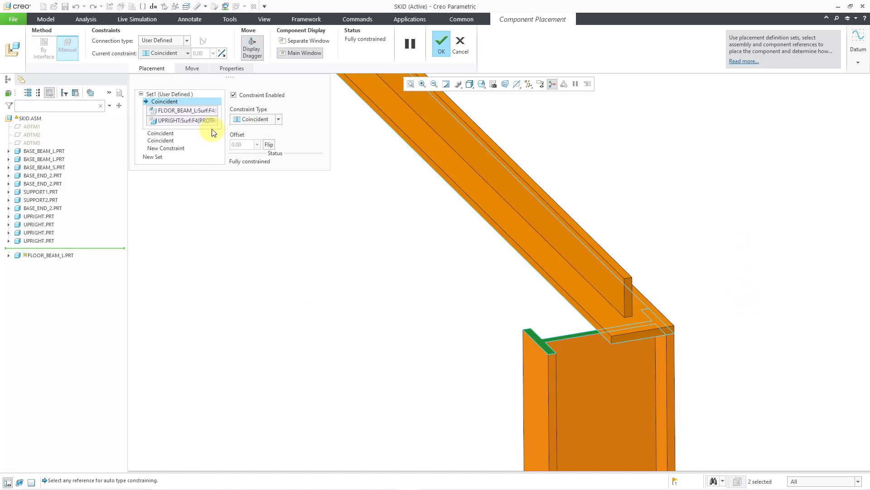
- Examine the references of the beam's second and third coincident constraints, and cancel the placement edit
click(172, 139)
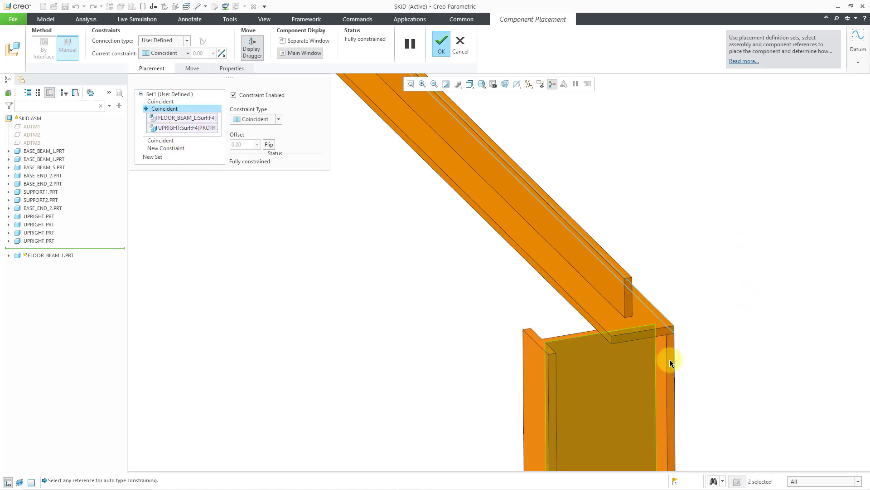
scroll(653, 317, down, 5)
scroll(572, 314, down, 3)
middle_drag(550, 311, 491, 295)
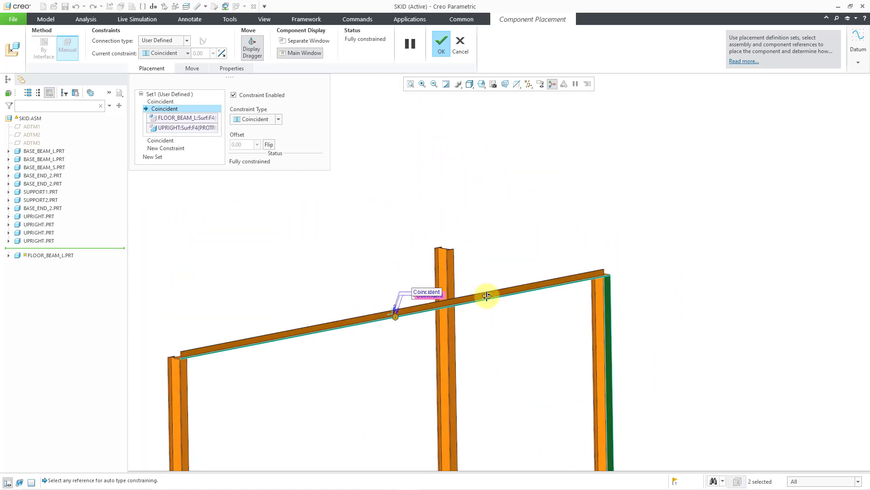
scroll(601, 269, up, 3)
scroll(601, 269, up, 2)
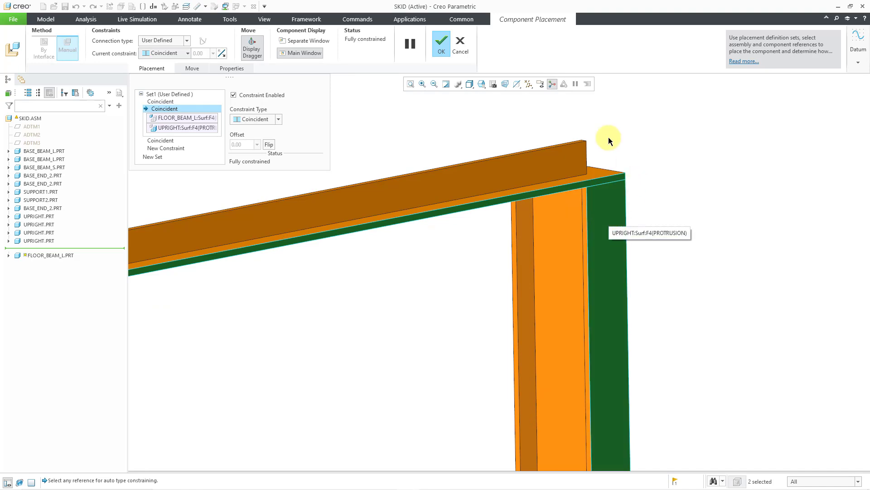
click(169, 141)
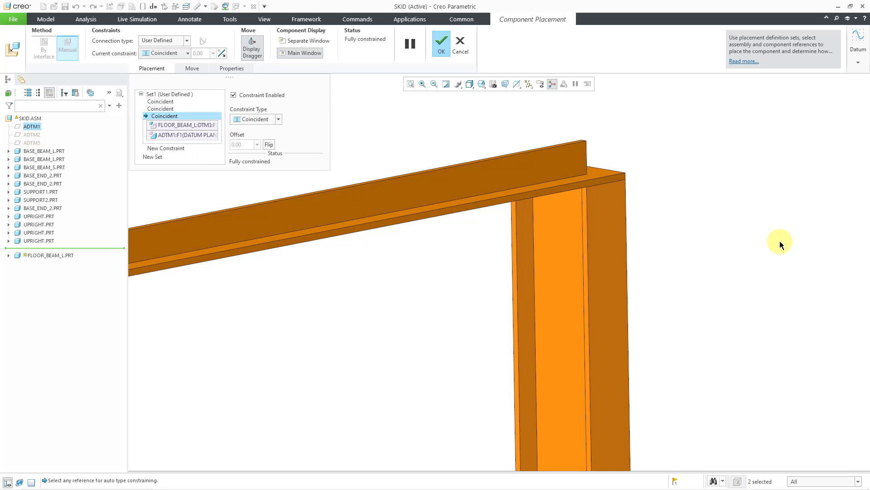
scroll(576, 229, down, 4)
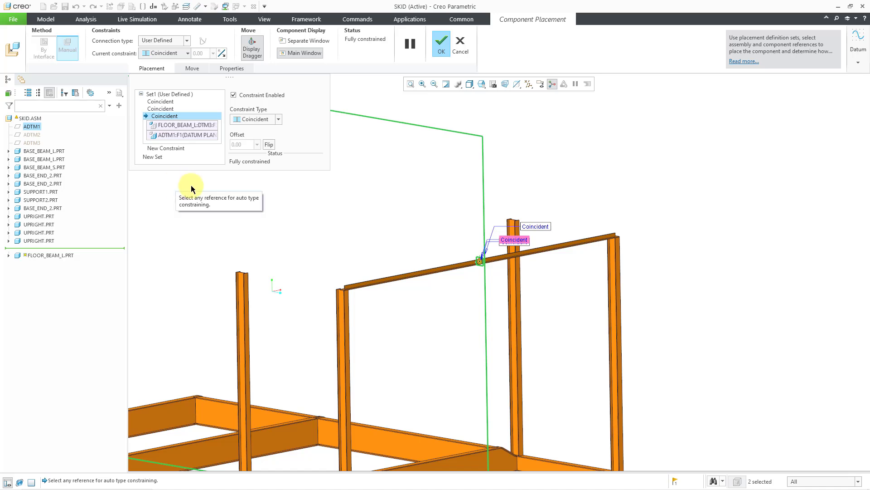
click(462, 52)
- Open the upper platform's FLOOR_BEAM_L.PRT from the assembly as a separate part
click(705, 247)
scroll(585, 249, up, 5)
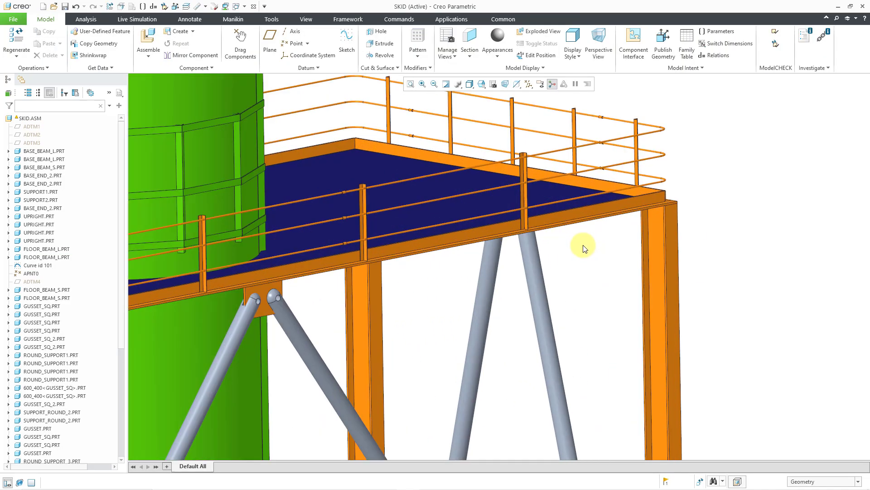
scroll(584, 249, up, 3)
click(556, 204)
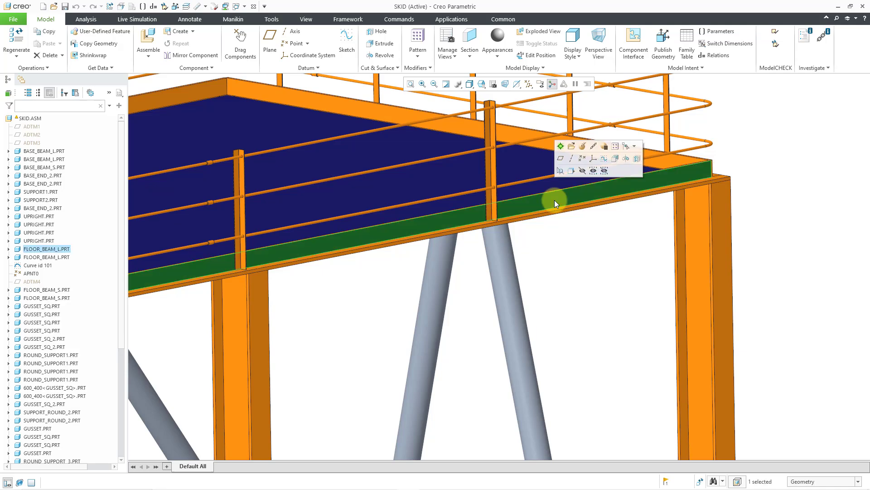
click(571, 146)
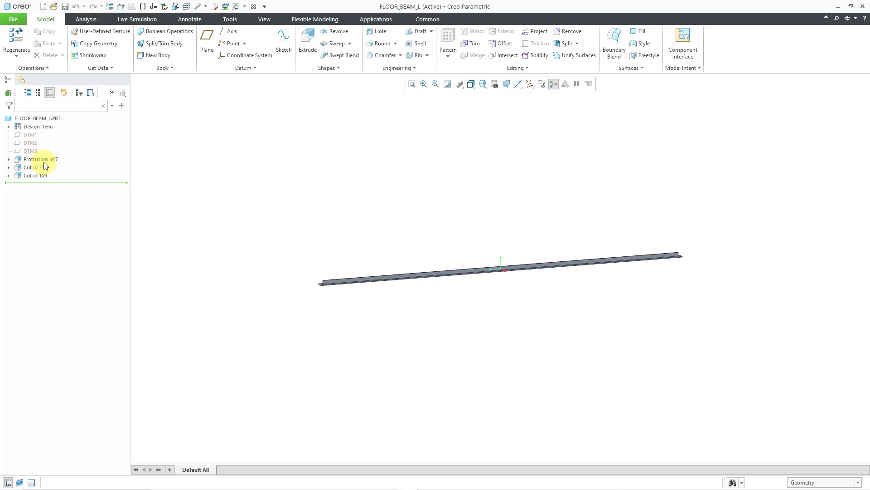
- Start redefining Protrusion id 7, open its internal section for editing, and orient the sketch to 2D
click(43, 161)
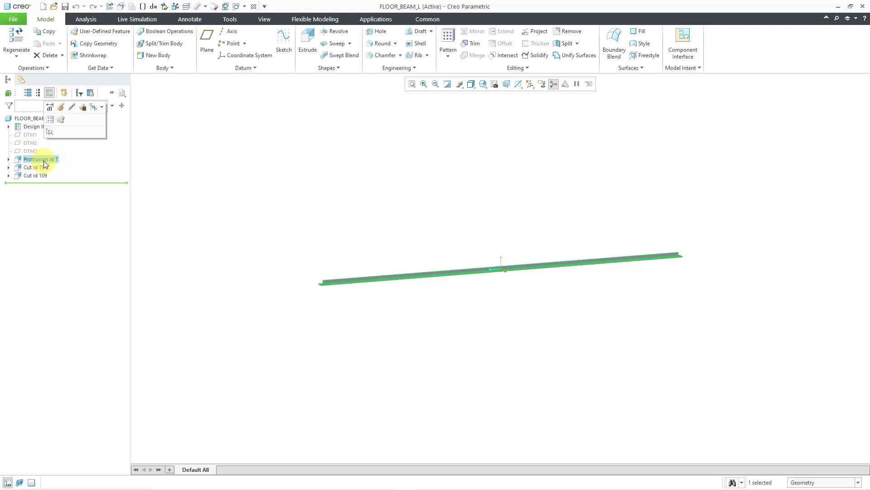
click(62, 110)
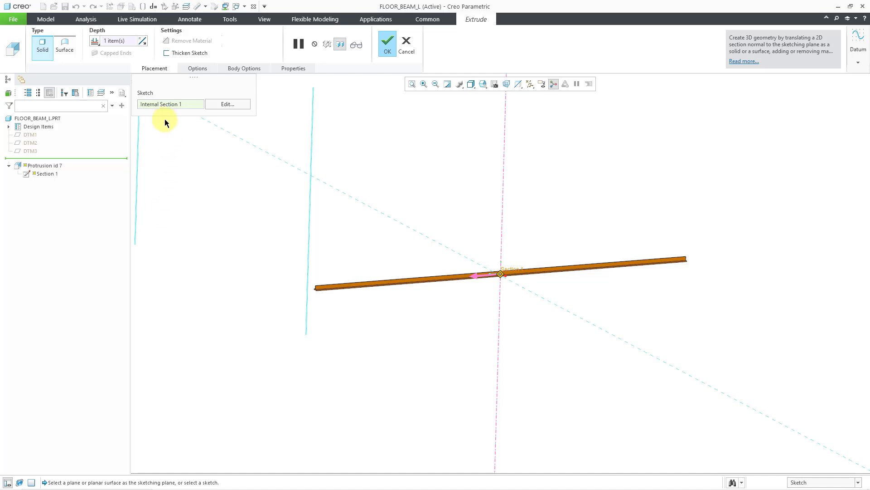
click(230, 106)
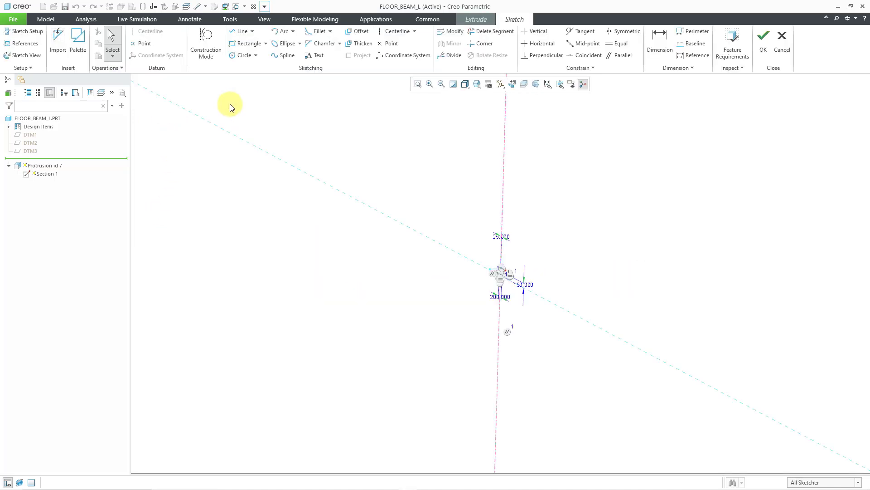
click(516, 87)
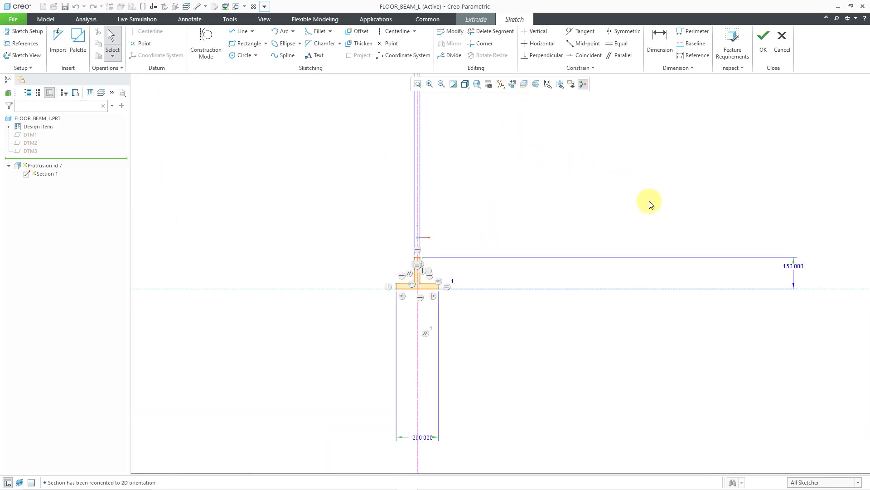
- Move the section's 200, 150 and 25 dimensions close to the T-shaped profile
scroll(427, 440, up, 1)
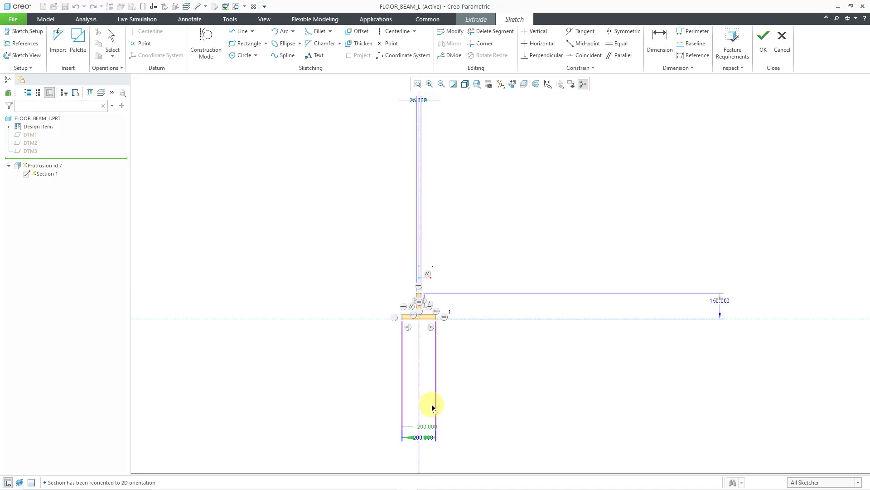
drag(428, 352, 454, 342)
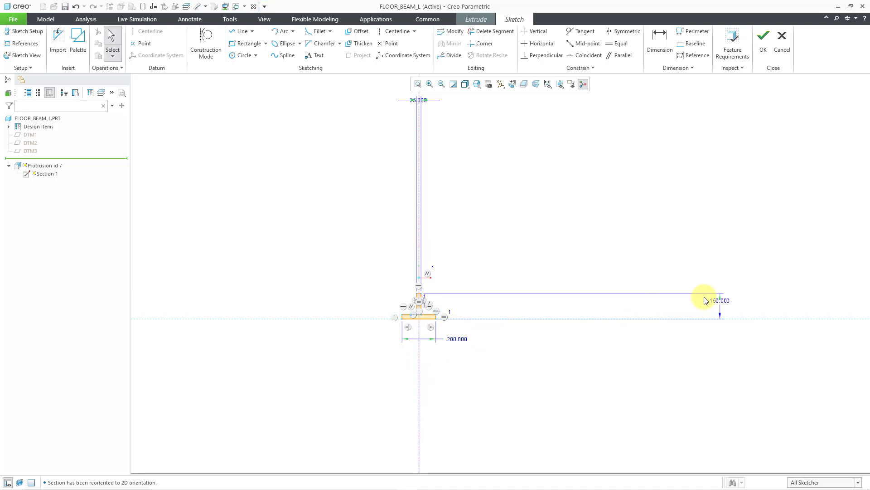
drag(721, 301, 489, 282)
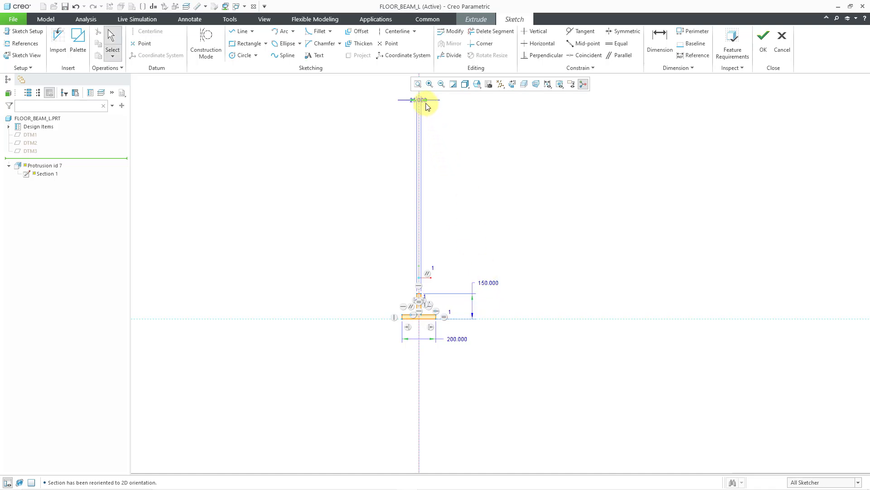
mouse_move(424, 101)
mouse_down()
mouse_move(455, 235)
mouse_move(452, 264)
mouse_up()
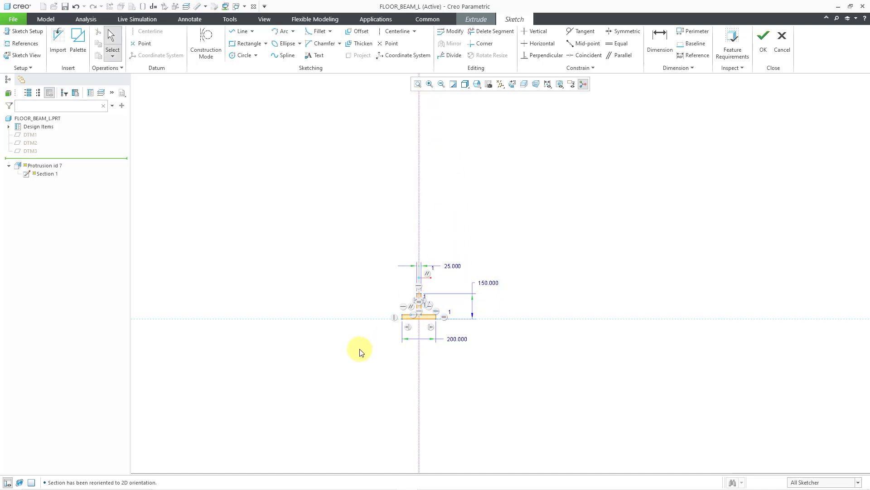
scroll(390, 288, up, 5)
scroll(494, 289, up, 2)
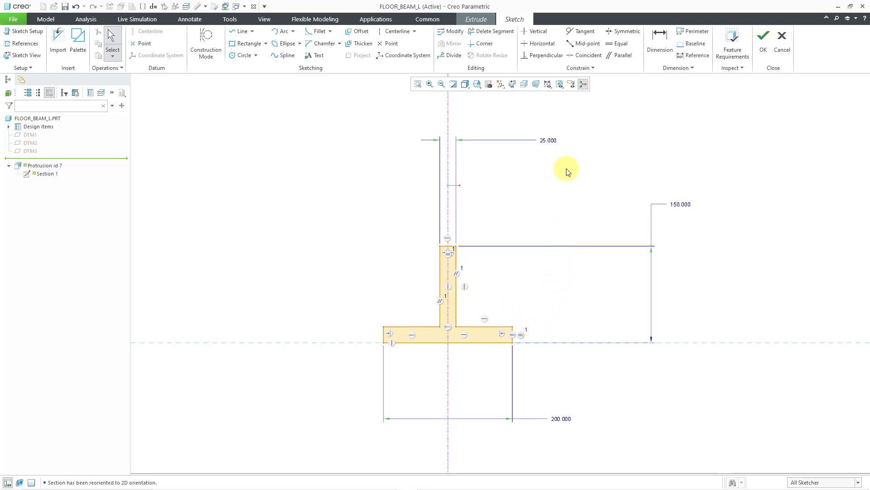
- Temporarily hide the sketch constraints, tidy the positions of the three dimensions around the T profile, and show the constraints again
click(549, 85)
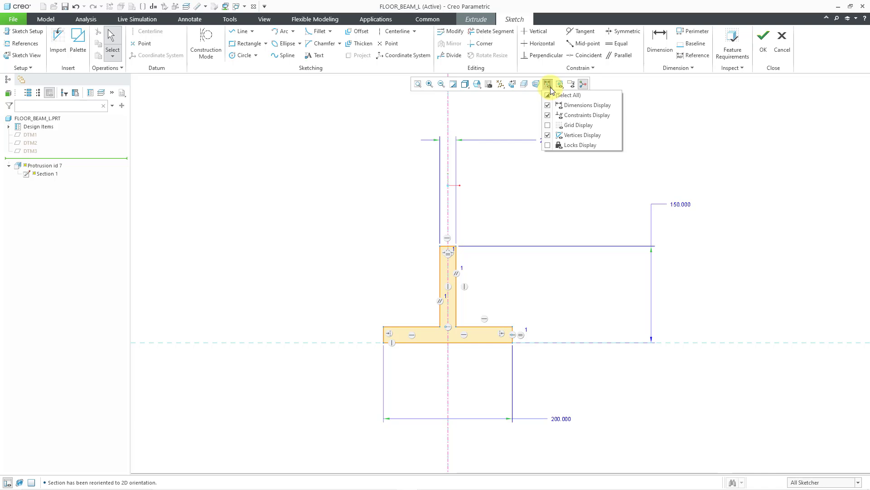
click(585, 115)
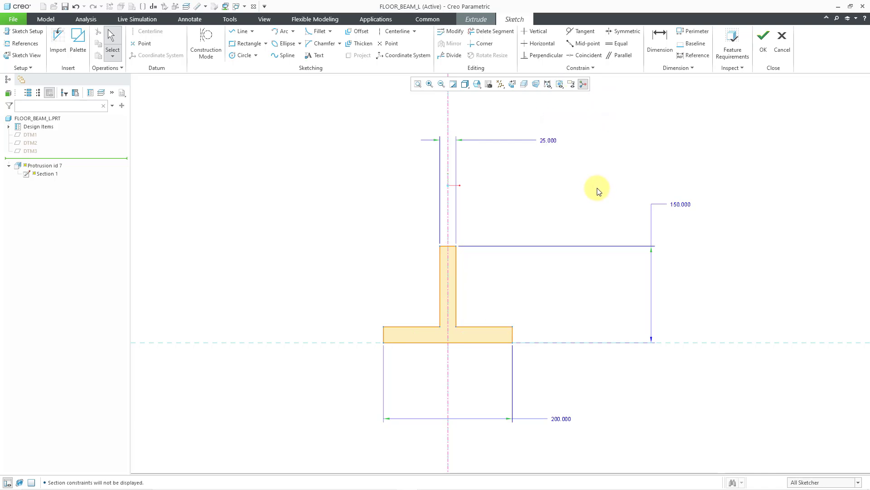
drag(549, 140, 539, 222)
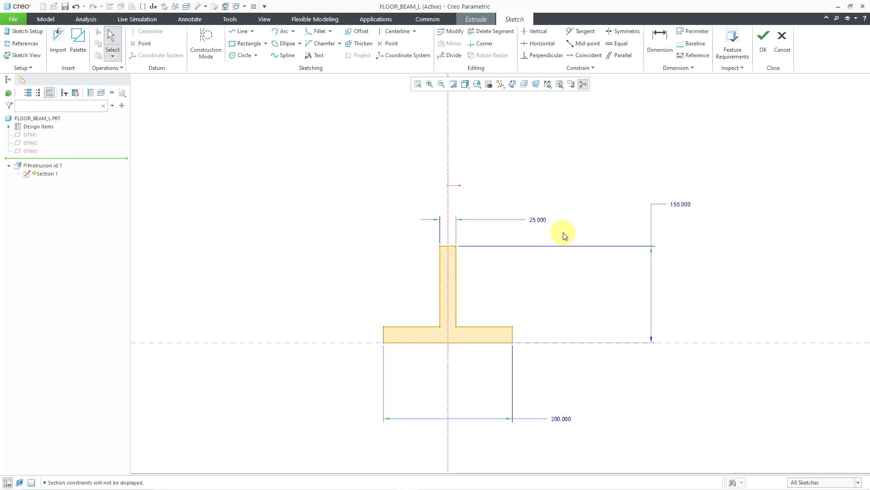
drag(682, 204, 583, 290)
drag(565, 420, 475, 381)
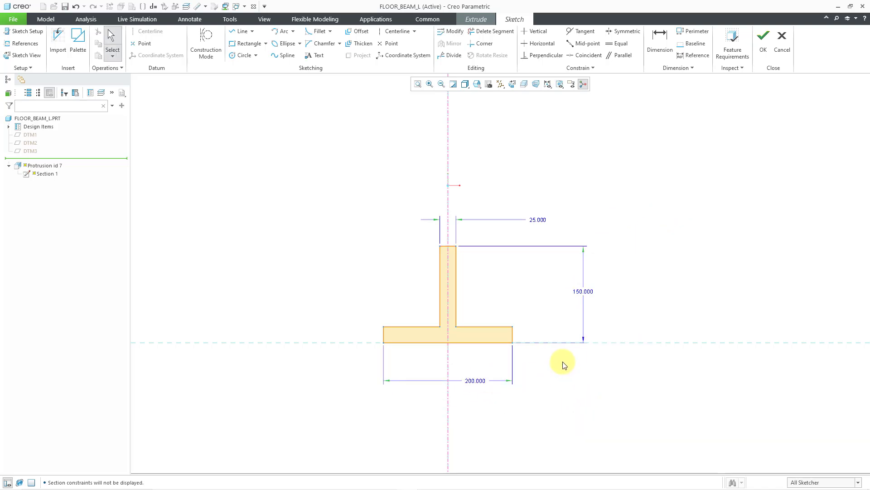
click(550, 86)
click(570, 116)
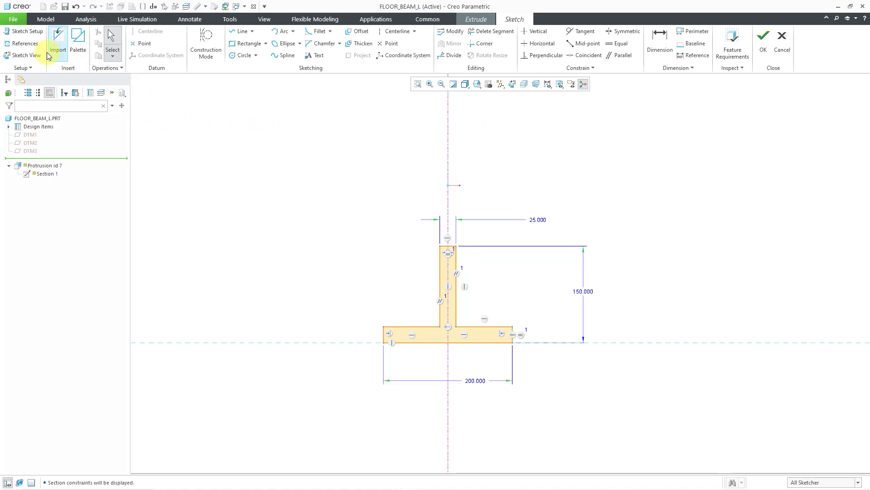
- Examine the section's sketch references and its sketching plane setup, and quit Sketcher without saving the modifications
click(25, 44)
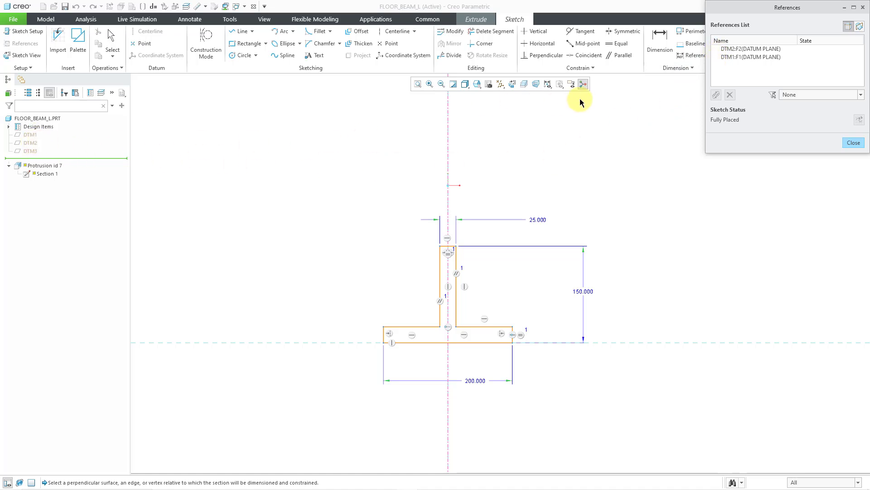
click(853, 143)
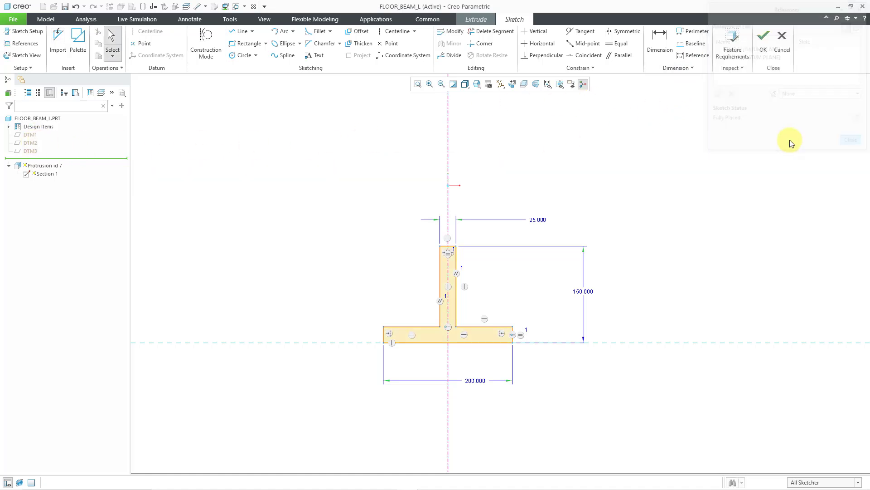
click(35, 37)
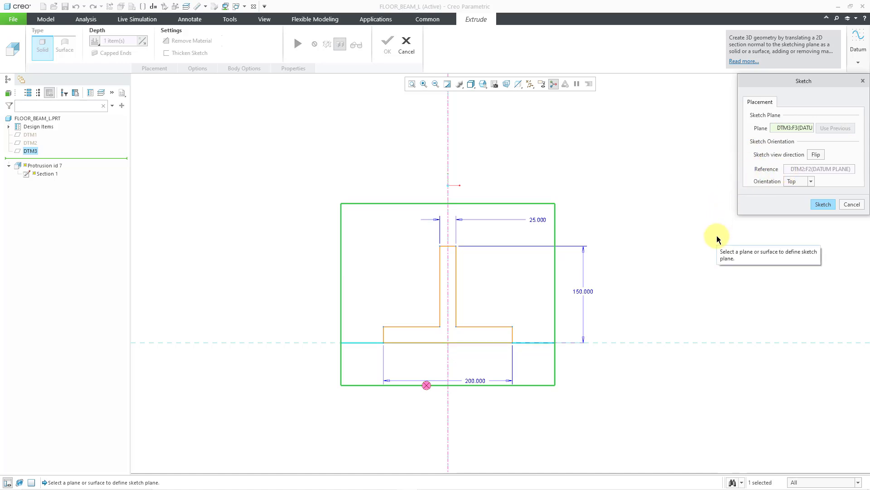
click(852, 205)
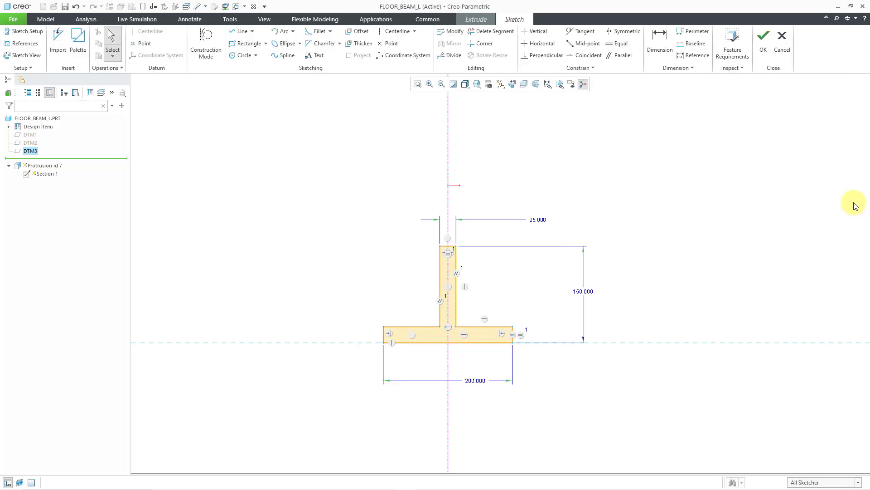
click(782, 43)
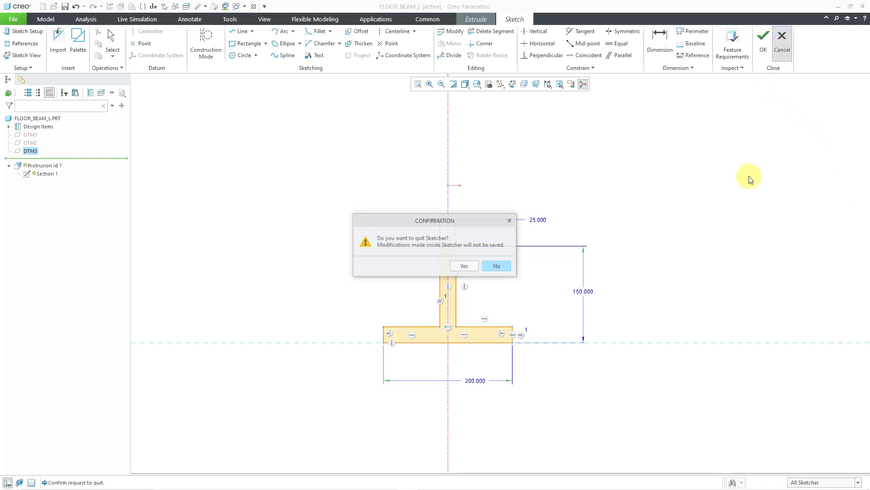
click(467, 266)
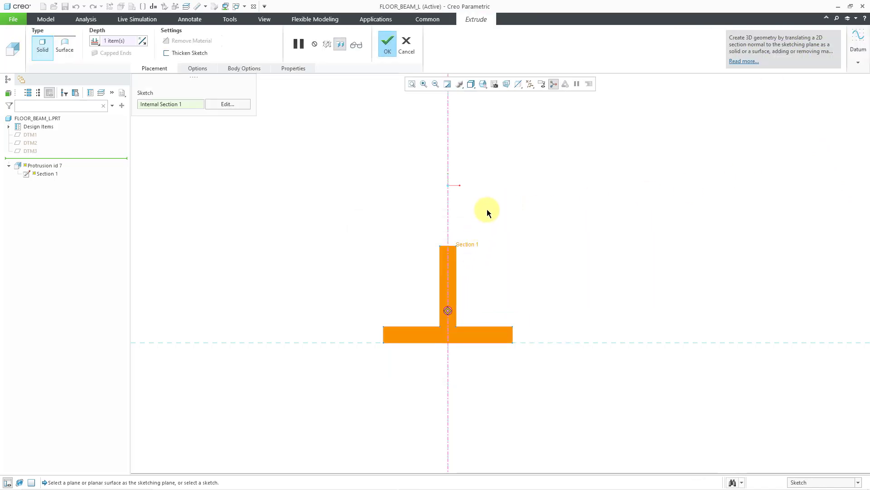
scroll(488, 213, down, 4)
middle_drag(497, 223, 468, 237)
scroll(472, 246, down, 5)
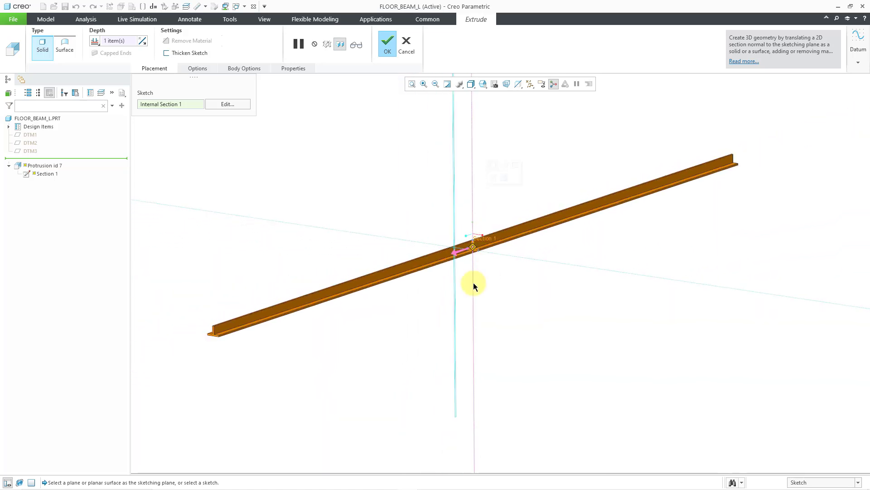
- Examine the Side 1 and Side 2 depth references of Protrusion id 7, and cancel the redefinition
scroll(493, 223, up, 3)
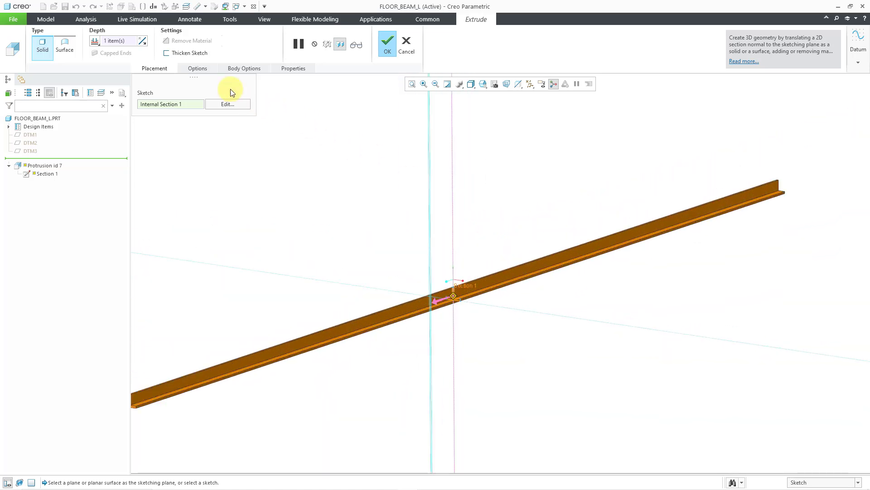
click(197, 69)
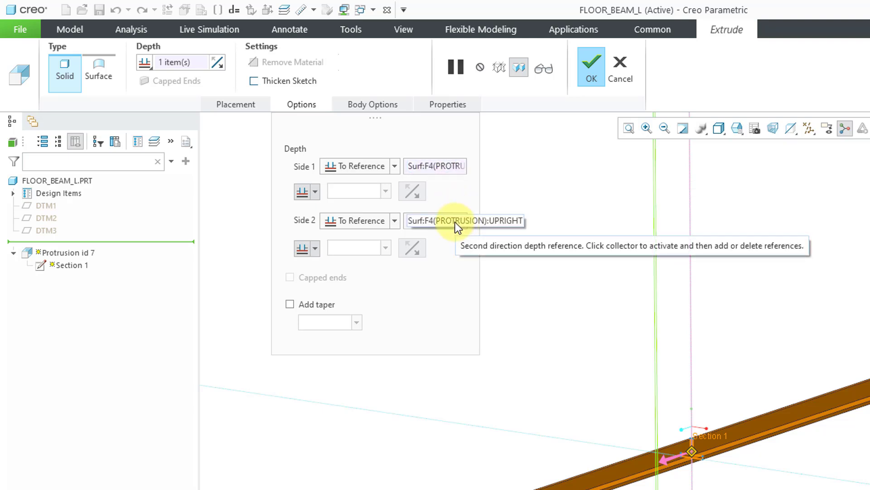
scroll(807, 462, up, 5)
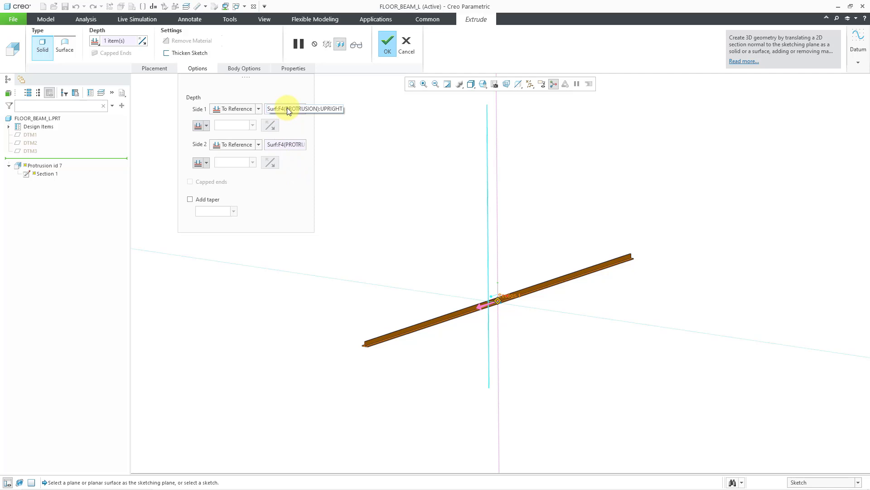
scroll(498, 296, up, 4)
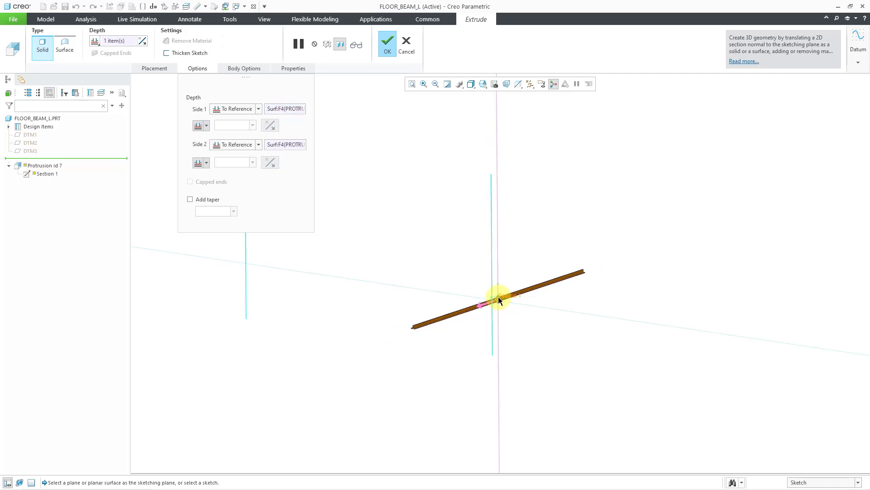
scroll(511, 287, down, 3)
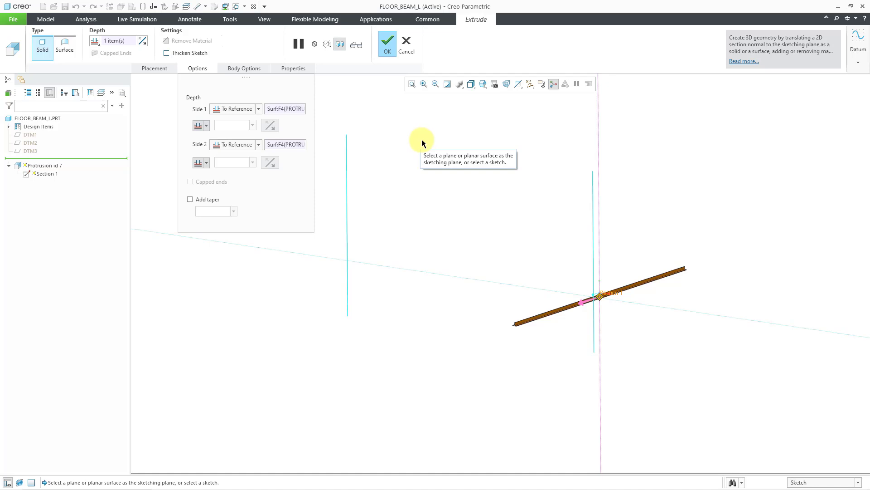
click(407, 50)
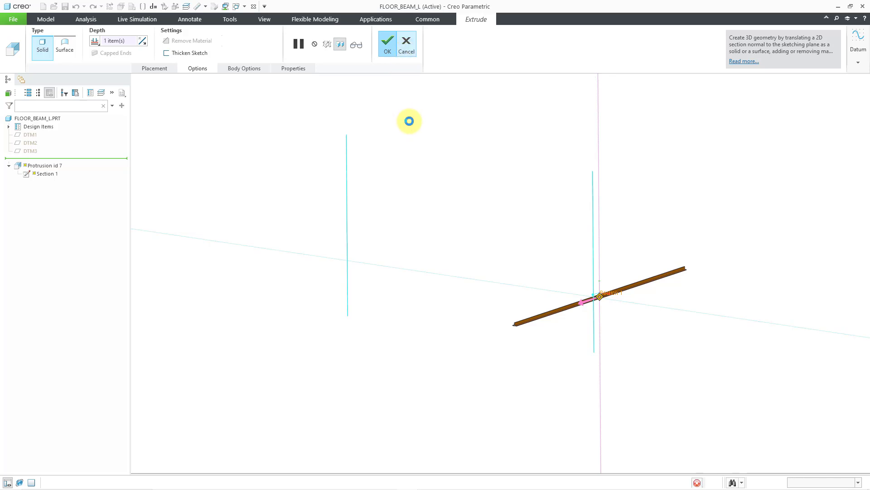
- Measure the length of the beam's long lower flange edge
scroll(648, 295, down, 4)
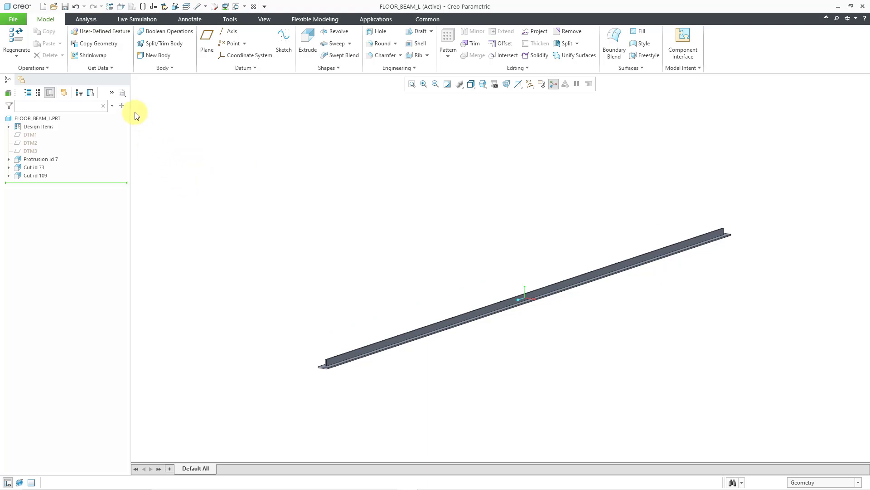
click(85, 19)
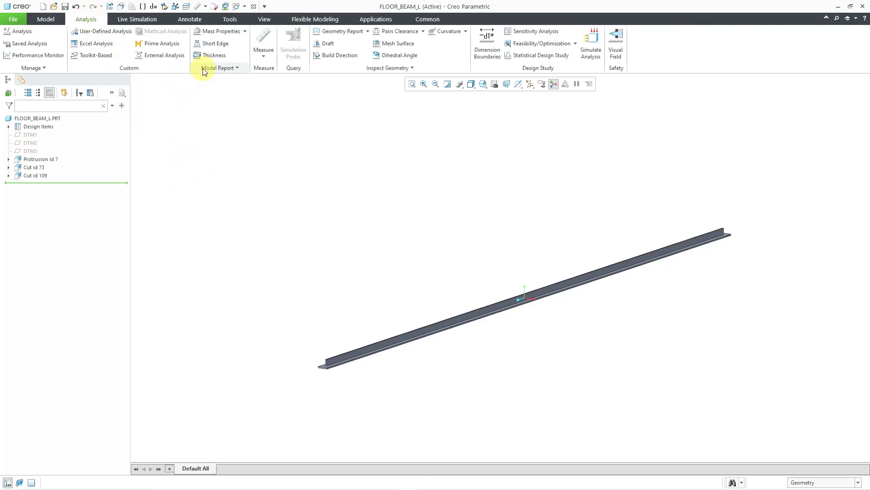
click(261, 53)
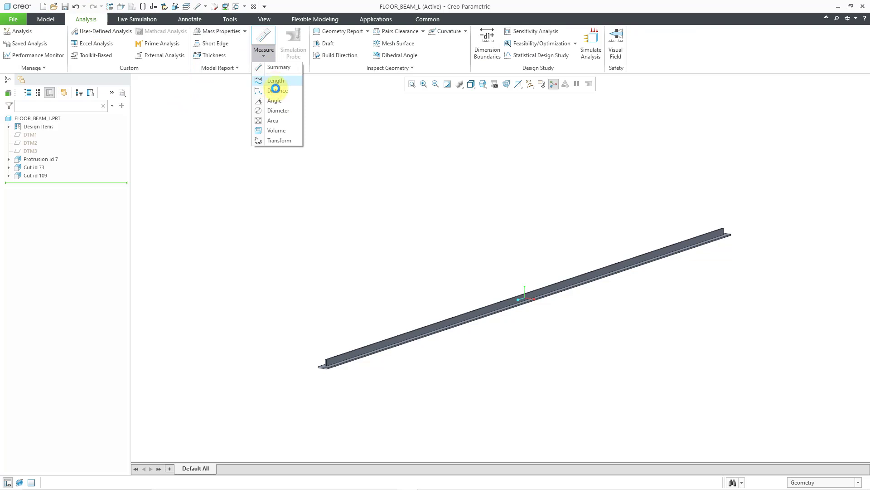
click(276, 82)
scroll(328, 379, down, 5)
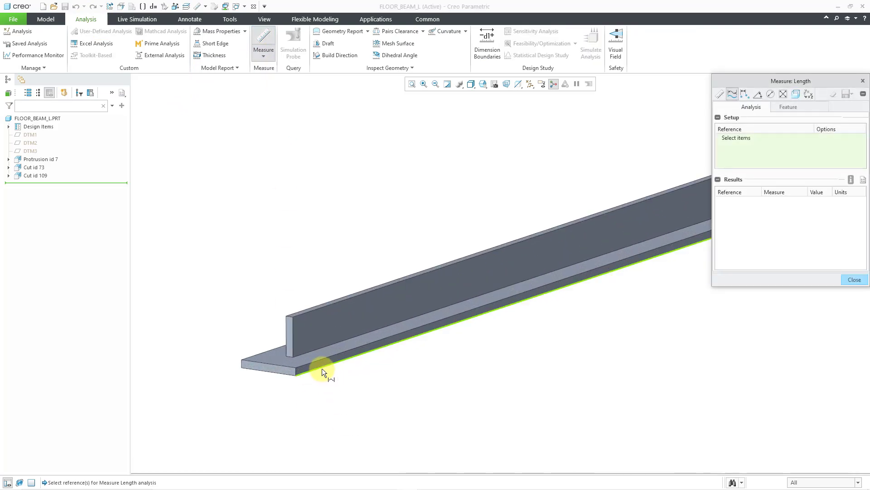
click(322, 368)
scroll(251, 271, up, 4)
scroll(272, 303, up, 3)
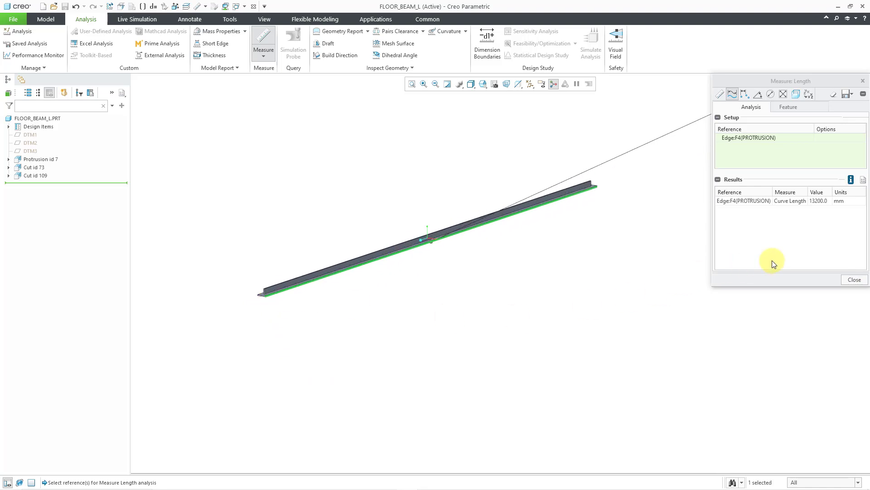
- Copy the measured edge length value and close the measurement
right_click(817, 202)
key(ctrl+c)
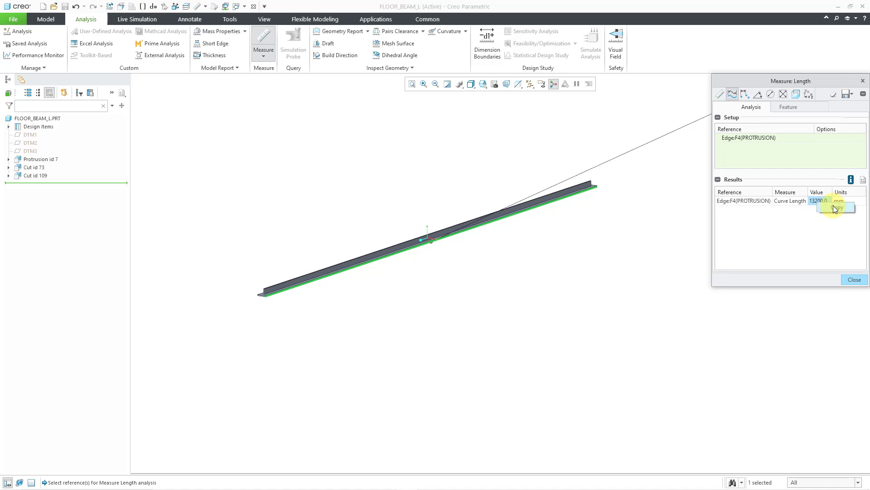
click(834, 207)
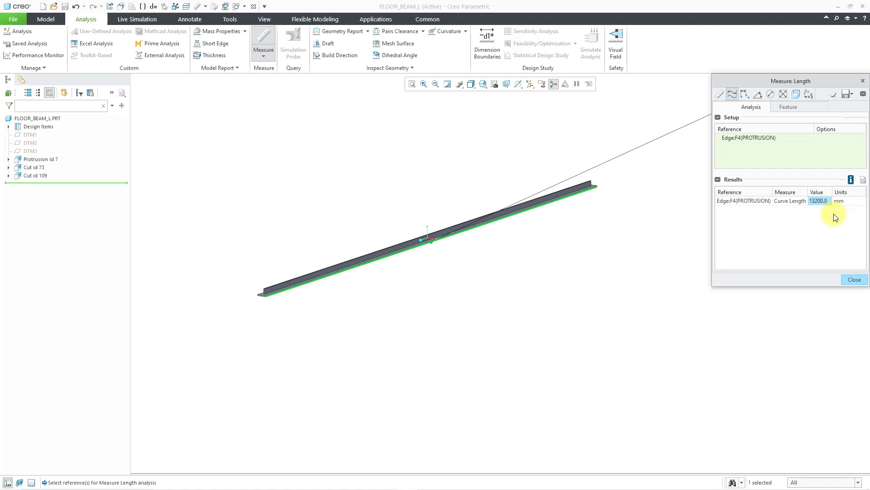
click(854, 280)
- Redefine Protrusion id 7 with a variable Side 1 depth, pasting the copied length of 13200 as its value
scroll(282, 271, down, 2)
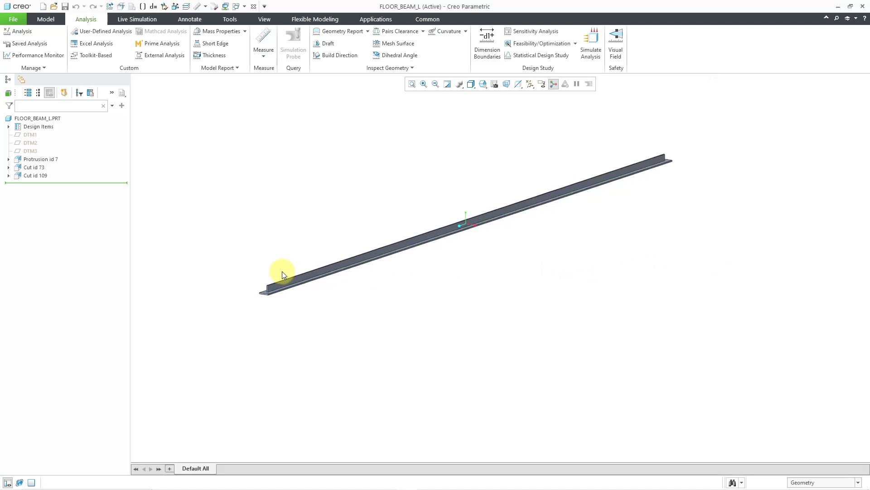
scroll(302, 220, down, 1)
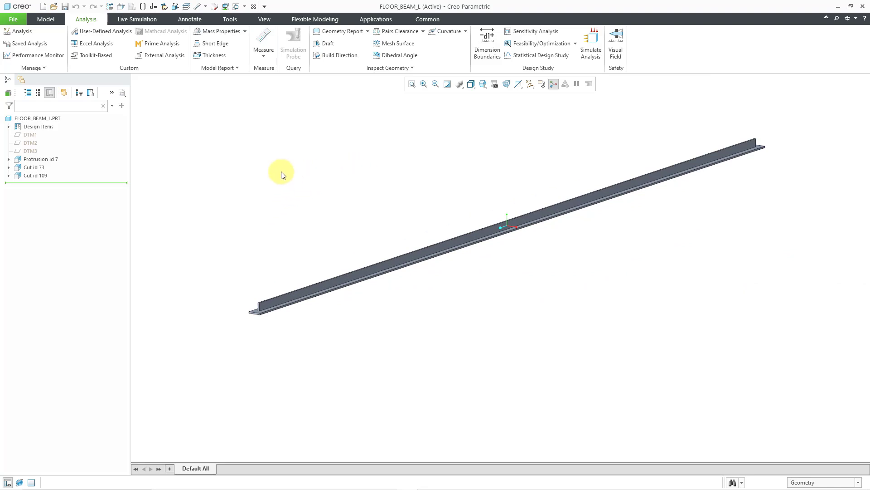
click(51, 159)
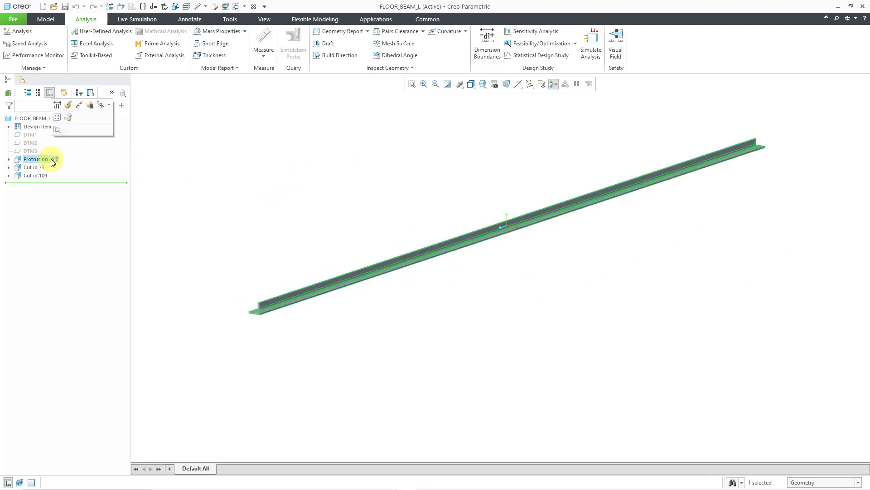
click(70, 105)
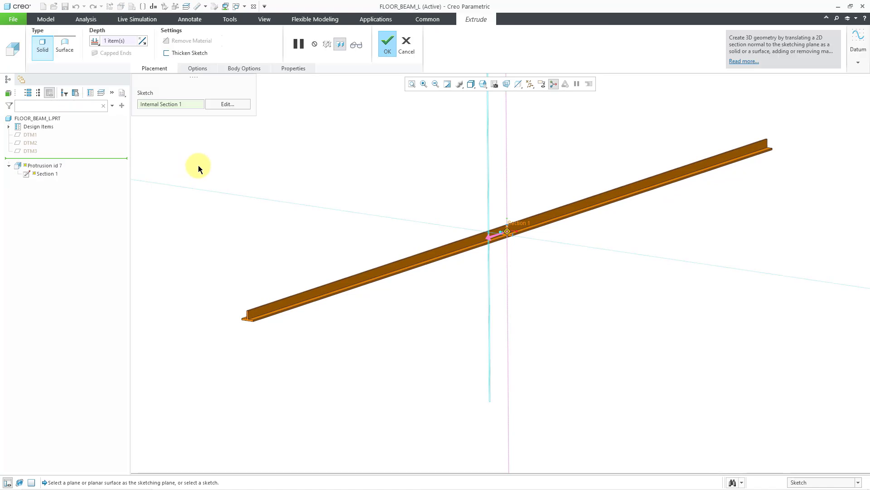
click(194, 66)
click(259, 109)
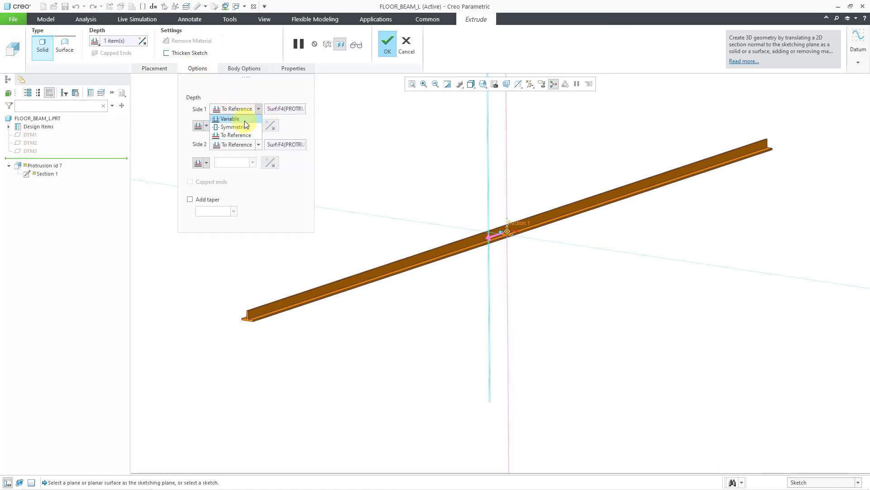
click(244, 120)
right_click(278, 108)
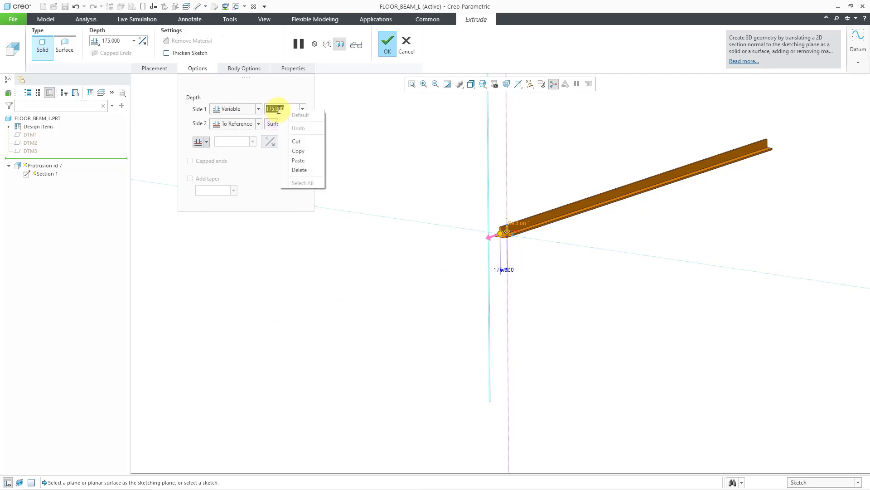
click(298, 160)
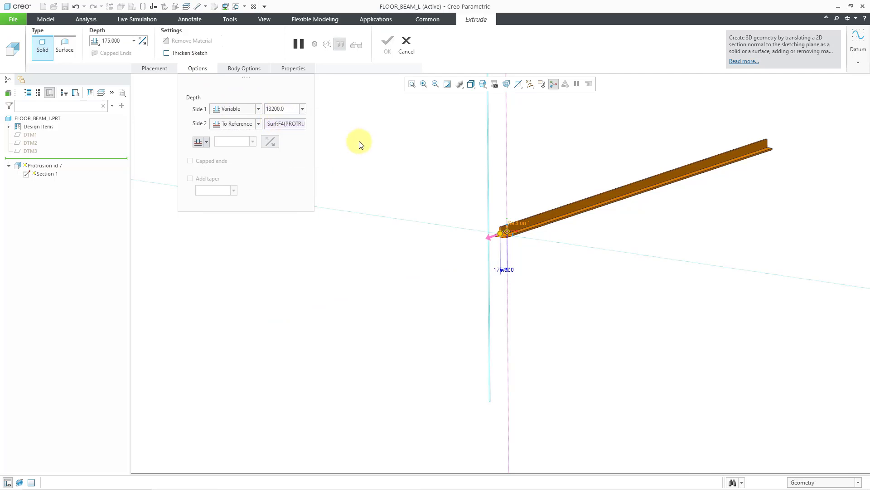
key(Return)
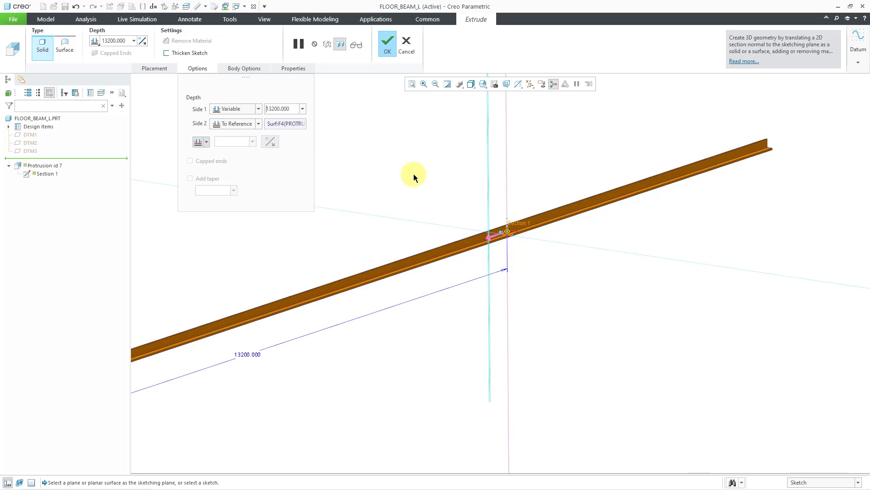
- Change the protrusion's 13200 depth to symmetric about the sketching plane, complete the redefinition, and clear the selection
scroll(621, 281, down, 3)
middle_drag(579, 239, 548, 246)
click(257, 109)
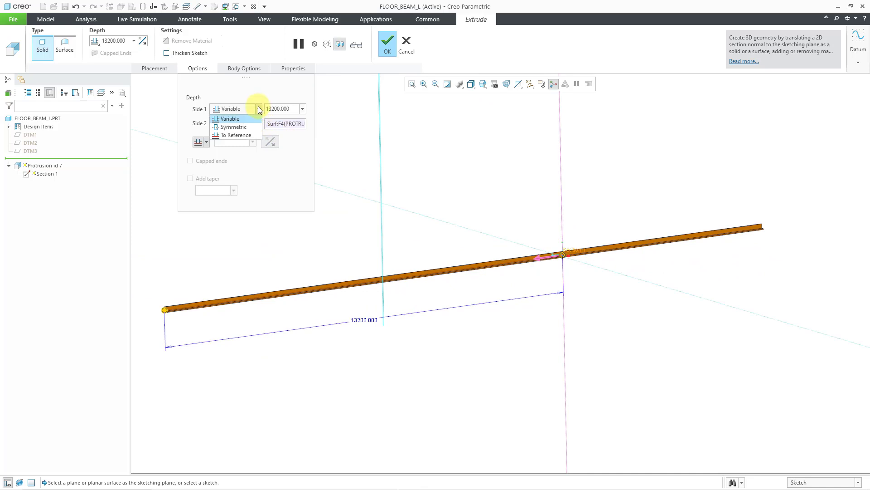
click(252, 127)
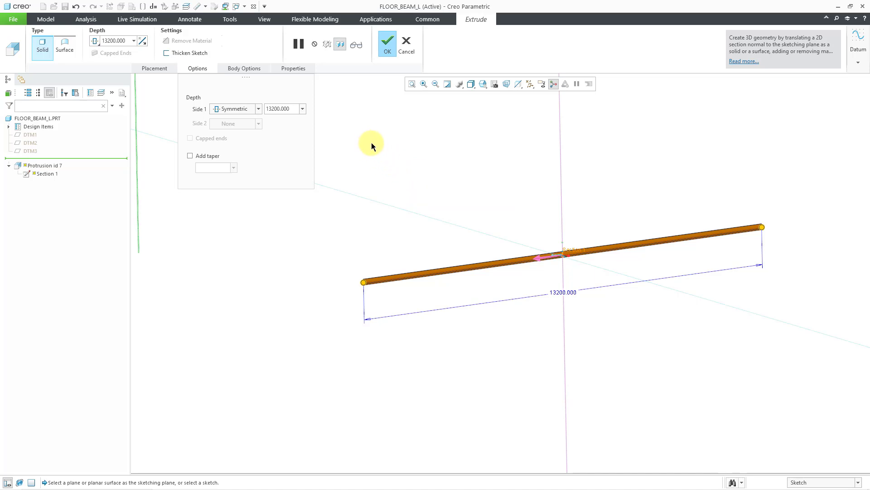
click(385, 44)
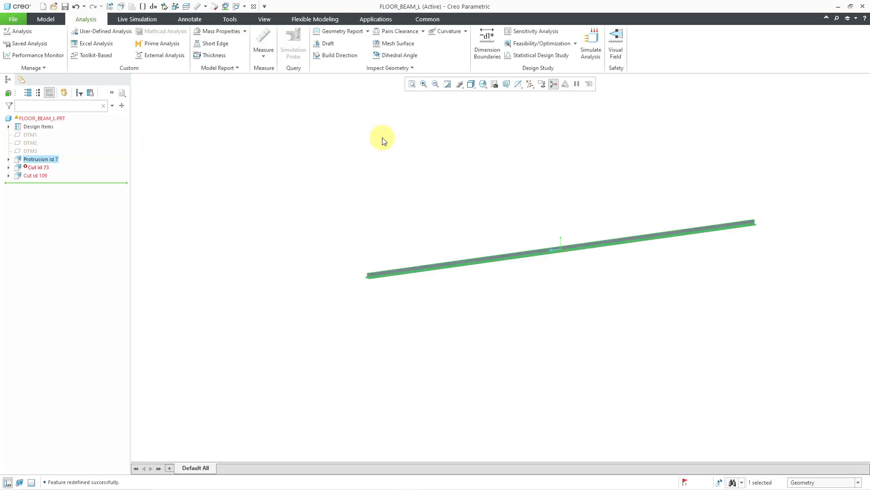
click(382, 138)
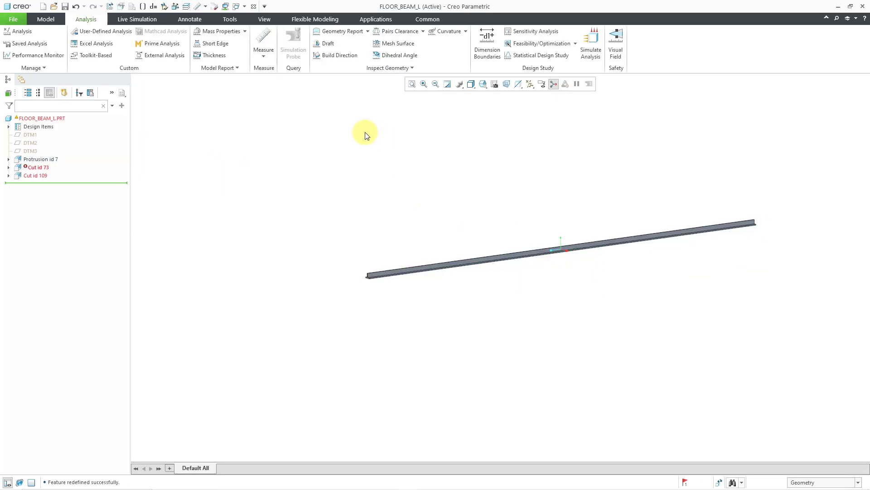
- Start redefining the failed Cut id 73 and open its internal section for editing at the beam's end
click(43, 167)
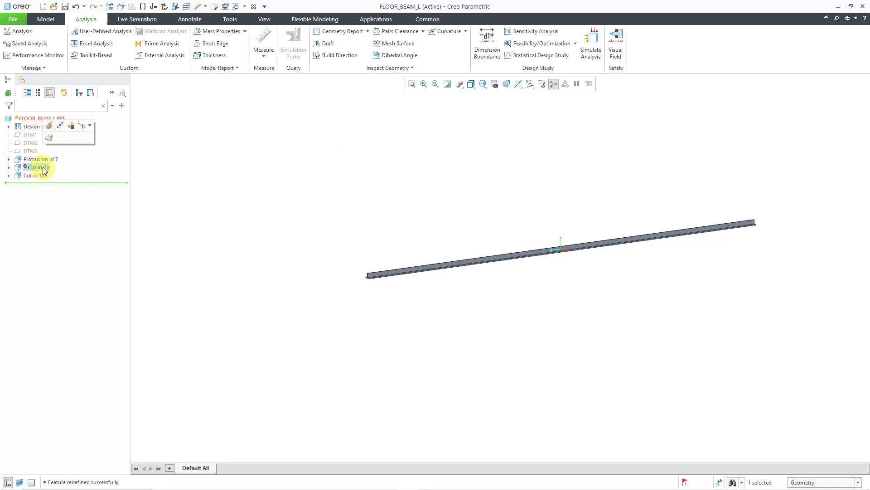
click(49, 128)
scroll(779, 225, down, 2)
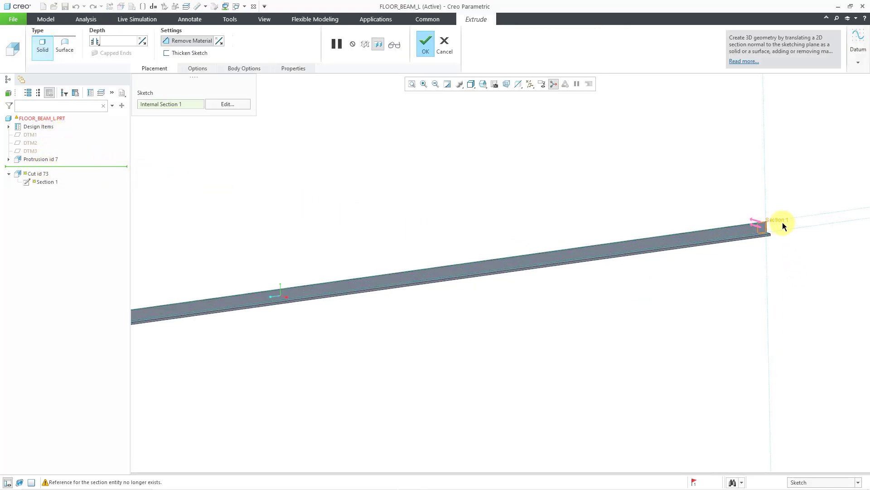
scroll(779, 226, down, 5)
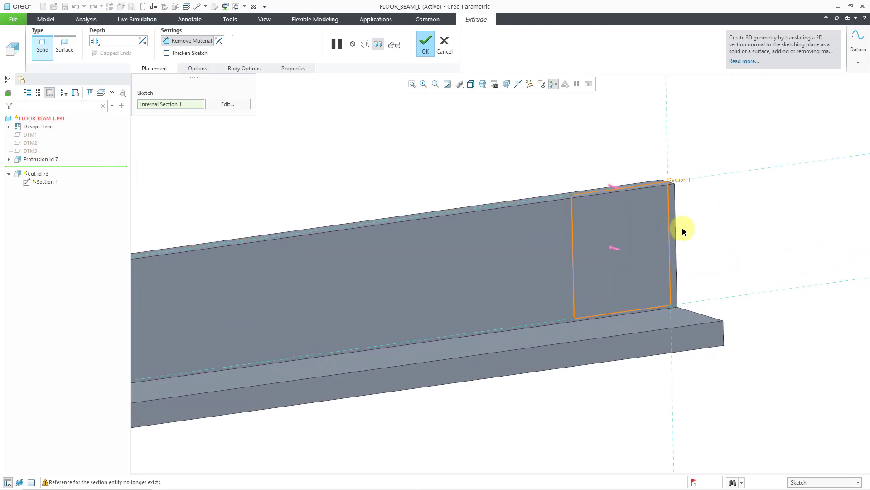
click(228, 105)
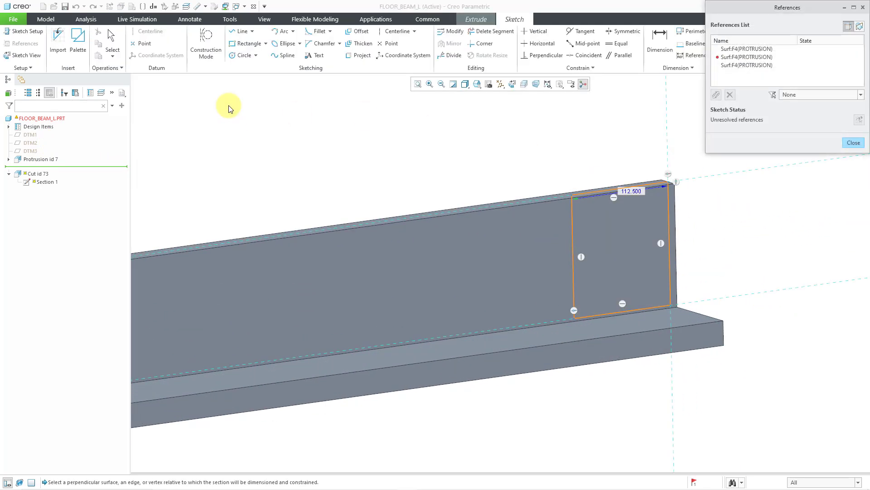
- Replace the section's unresolved protrusion surface reference with the beam's end face and solve the sketch
click(734, 58)
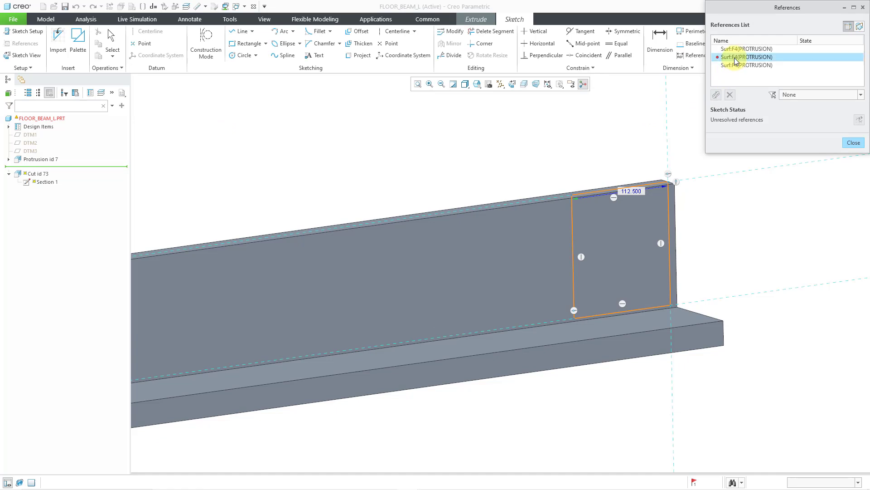
scroll(561, 220, up, 4)
middle_drag(586, 220, 528, 338)
scroll(512, 335, down, 5)
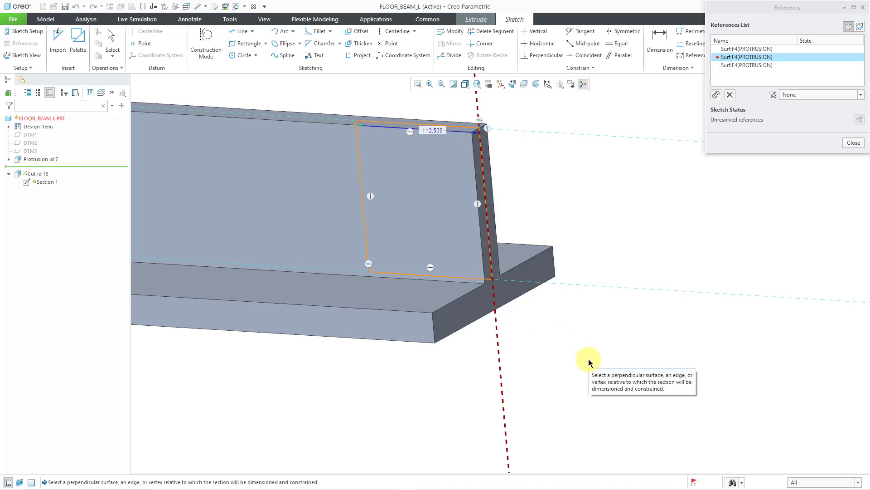
click(717, 96)
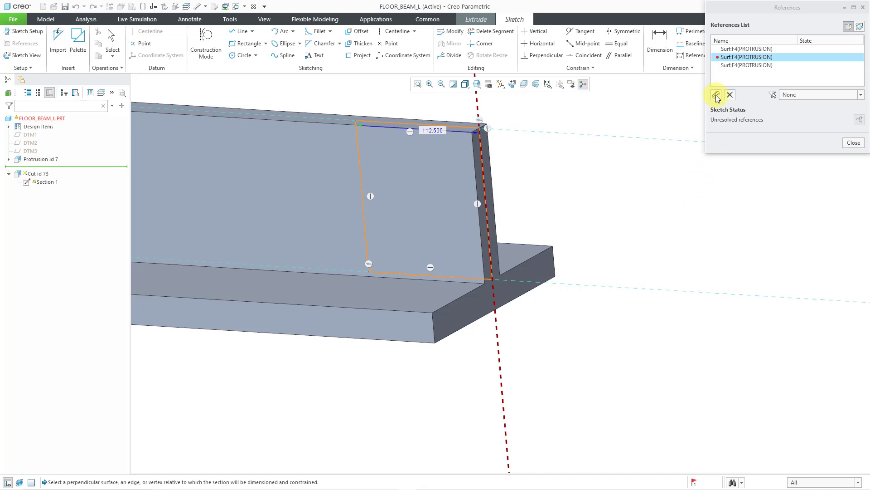
click(716, 95)
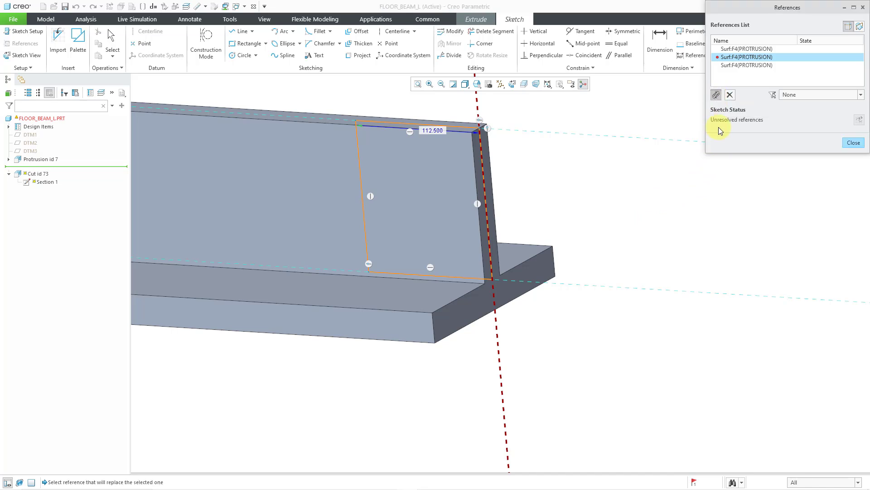
click(544, 268)
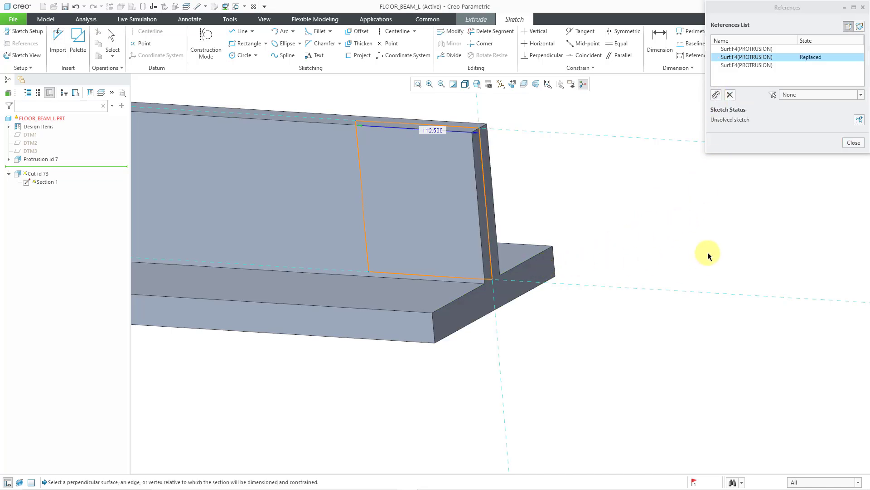
click(859, 120)
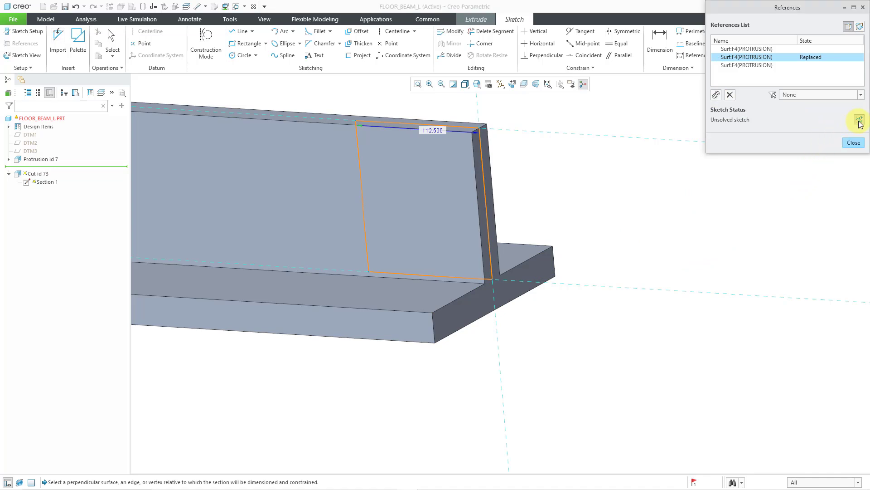
- Accept the repaired section and complete the redefinition of Cut id 73
click(854, 143)
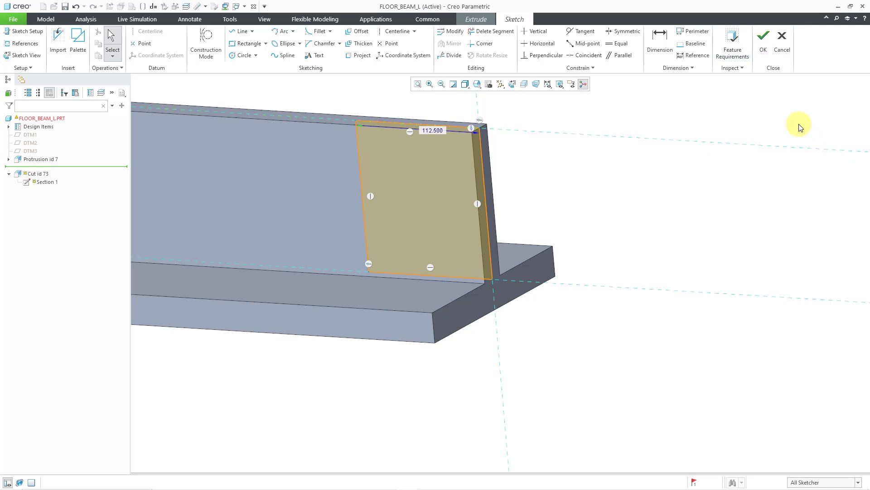
click(762, 58)
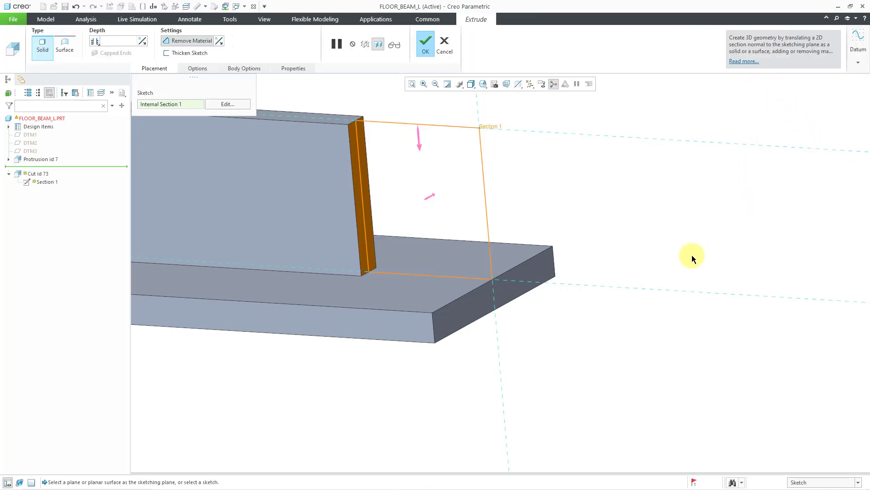
scroll(595, 203, up, 4)
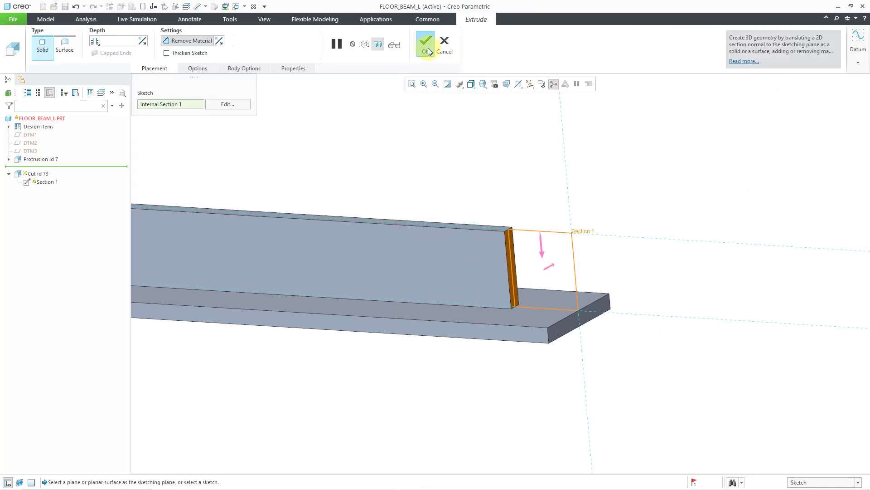
click(340, 161)
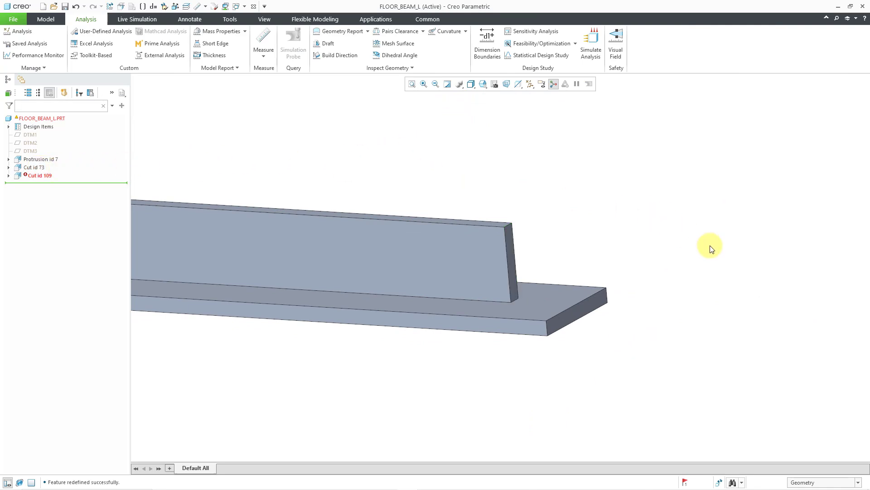
- Start redefining the failed Cut id 109 at the beam's opposite end and open its internal section for editing
scroll(725, 251, up, 5)
scroll(707, 247, up, 2)
scroll(402, 237, down, 5)
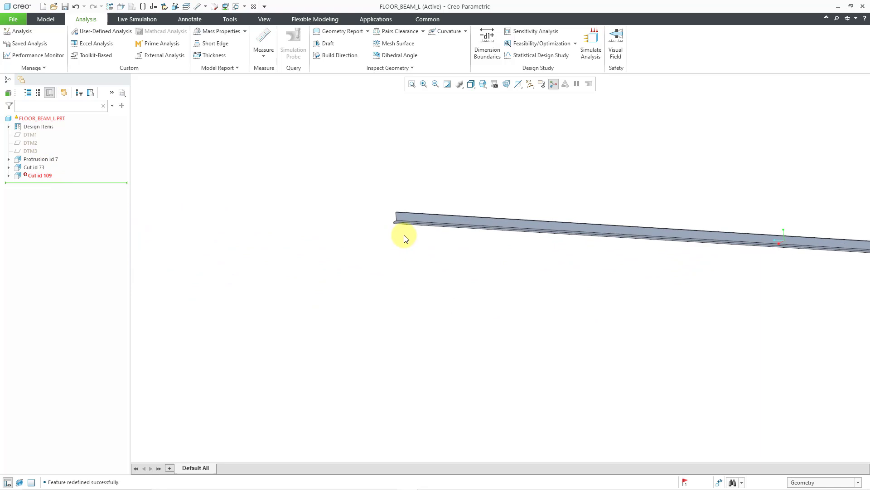
click(35, 175)
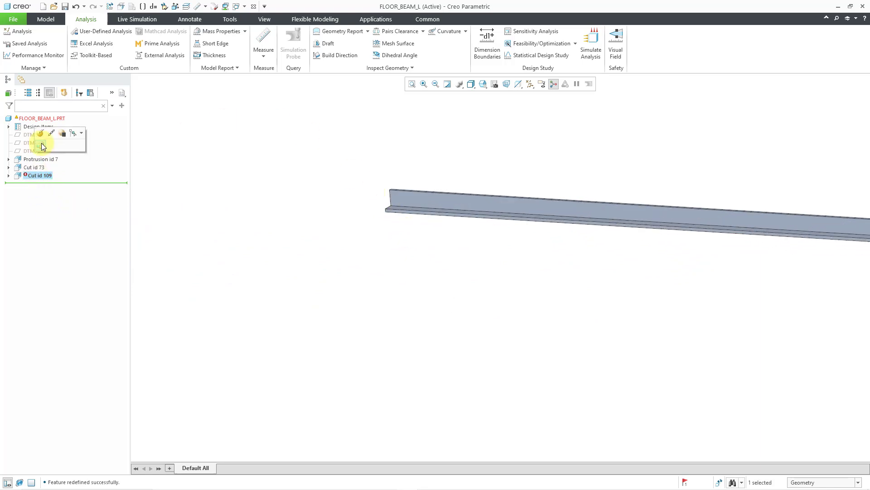
click(41, 134)
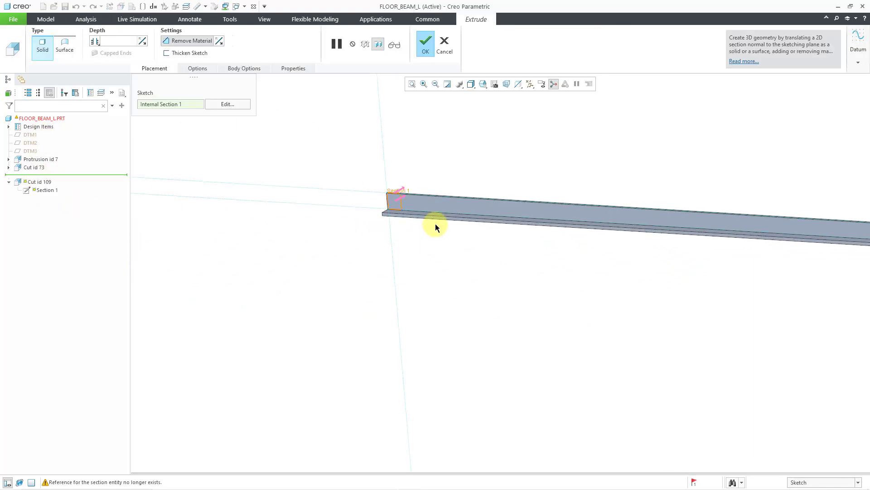
click(223, 105)
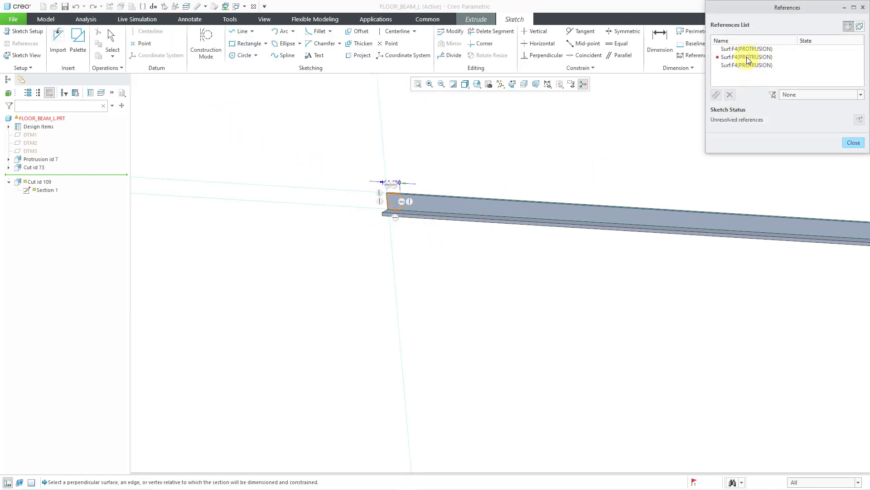
- Replace the unresolved protrusion surface reference in Cut id 109's section with the beam's adjacent end face and solve the sketch
click(748, 58)
mouse_move(463, 207)
middle_down()
mouse_move(416, 227)
mouse_move(443, 192)
mouse_move(472, 204)
middle_up()
scroll(472, 213, up, 2)
scroll(471, 334, down, 8)
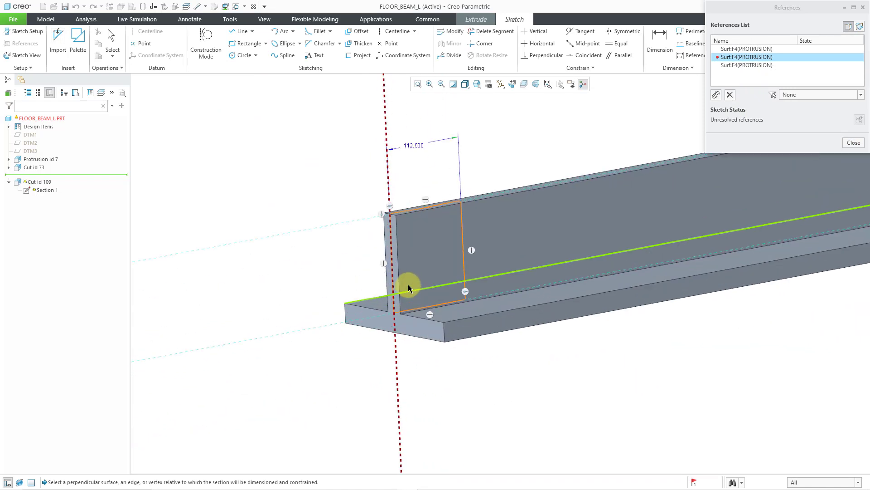
scroll(407, 286, down, 1)
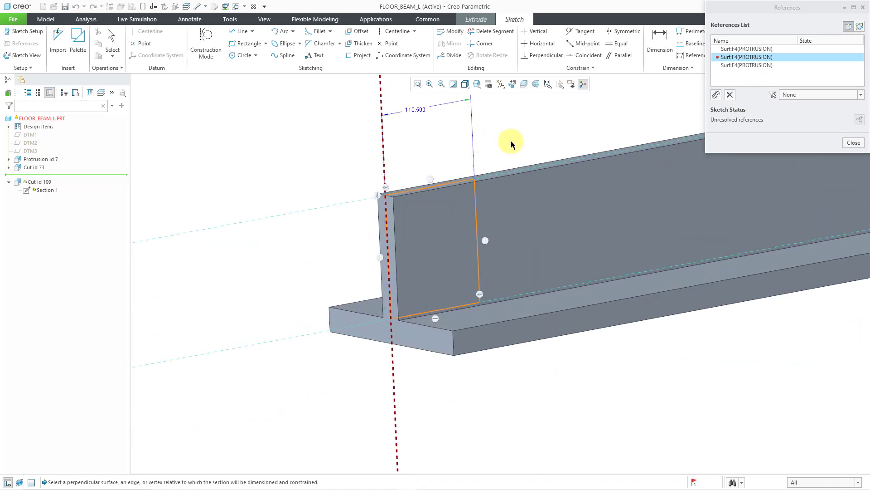
click(716, 94)
click(423, 342)
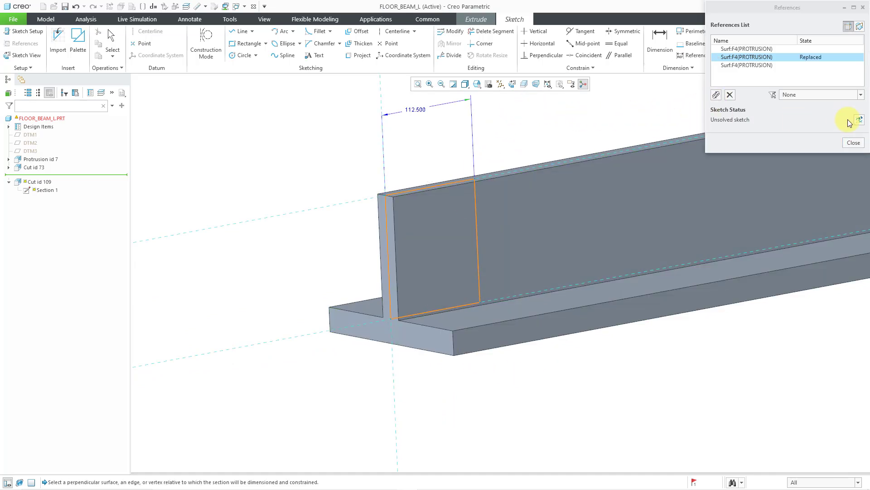
click(859, 120)
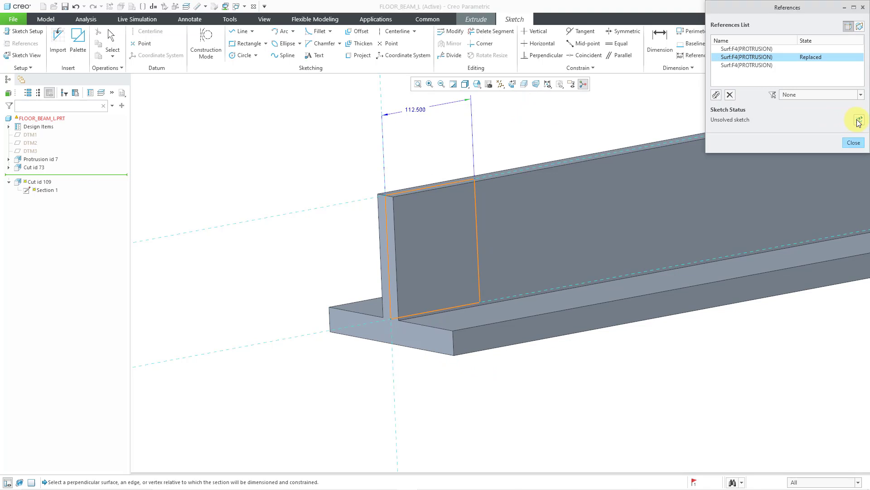
- Accept the solved section, complete the redefinition of Cut id 109, and check the whole beam
click(854, 142)
click(764, 43)
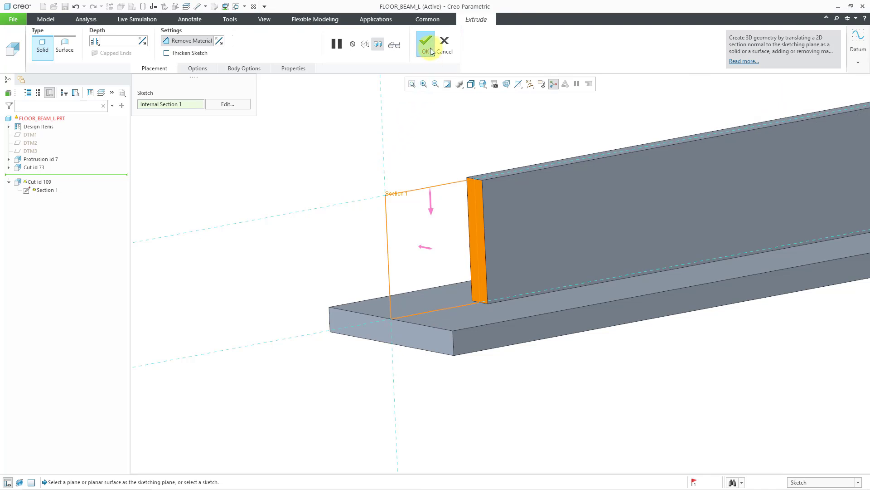
click(429, 49)
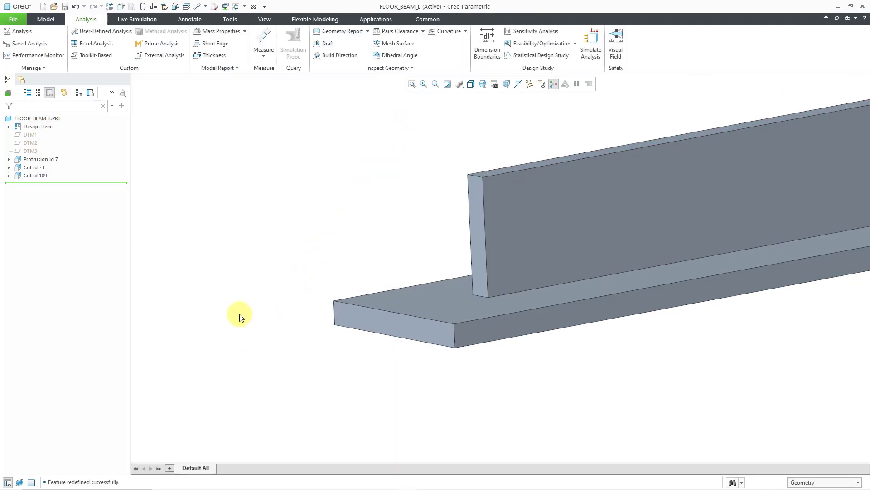
scroll(201, 357, up, 4)
scroll(203, 347, up, 2)
scroll(278, 307, up, 3)
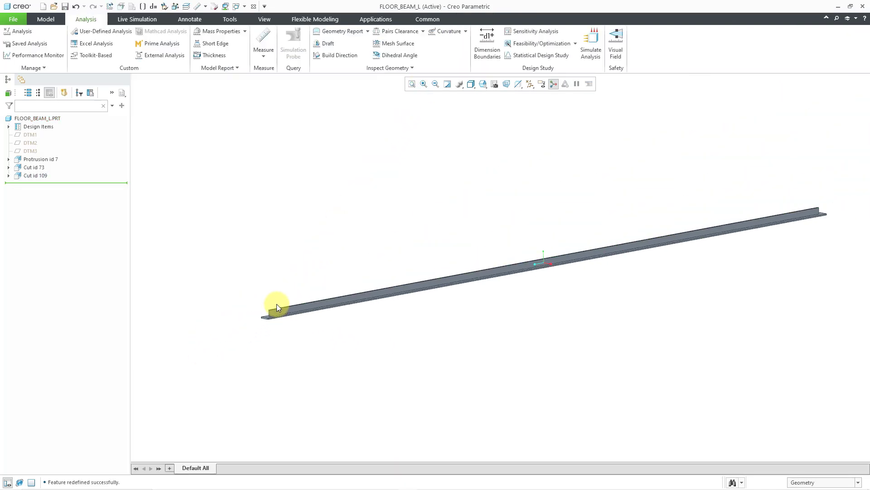
scroll(470, 299, down, 1)
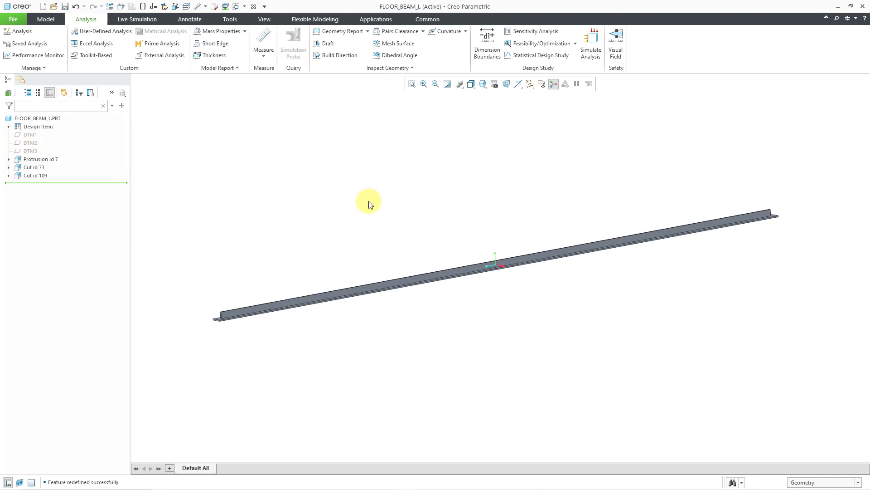
- Close the beam part's window to return to SKID.ASM and regenerate the assembly
click(253, 7)
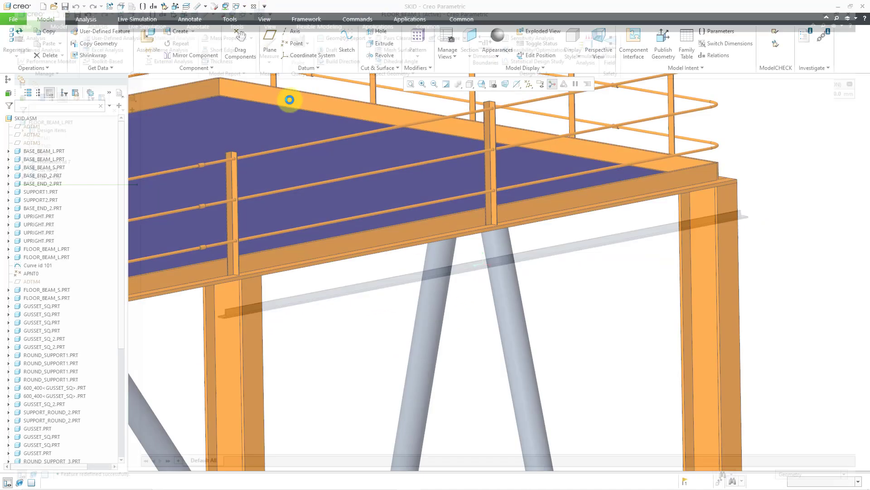
click(17, 38)
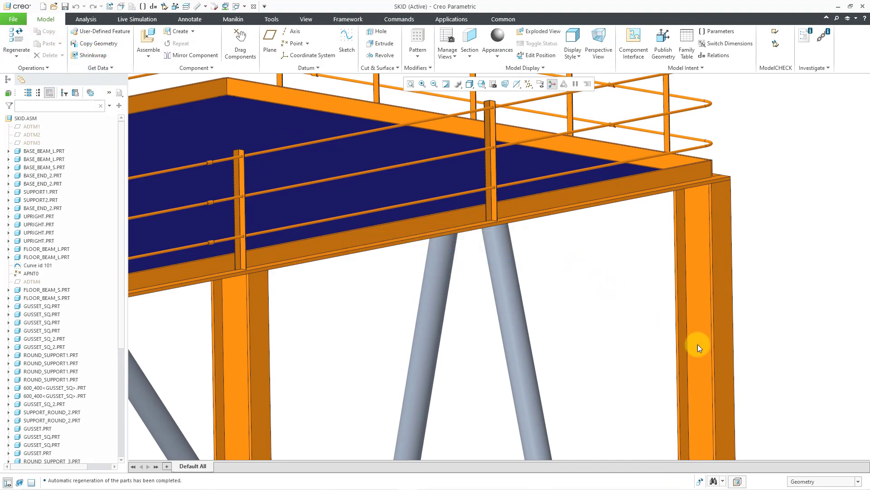
scroll(671, 275, up, 5)
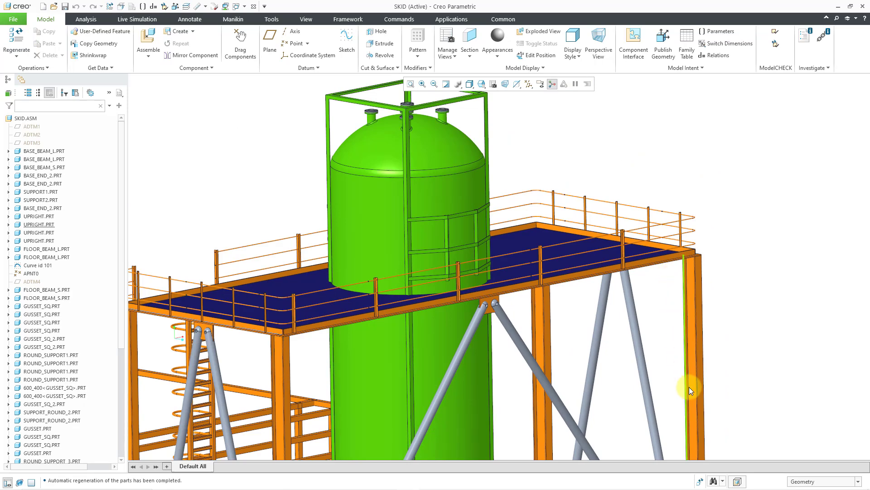
click(701, 483)
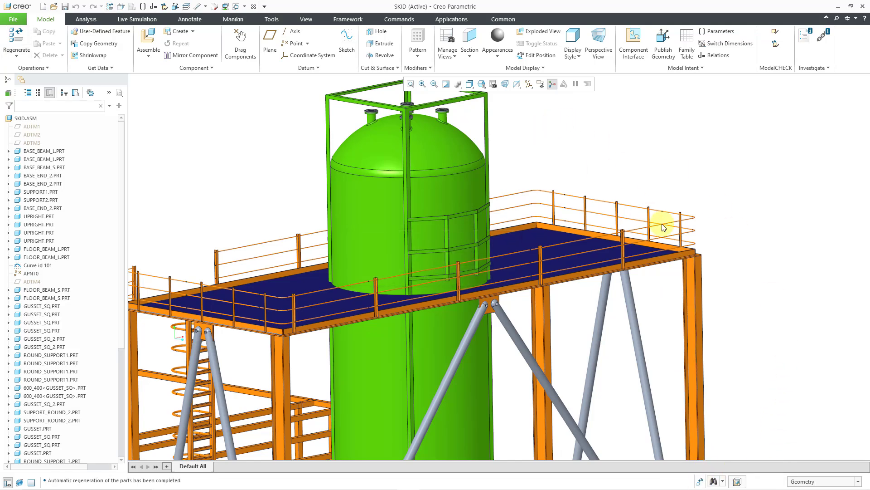
scroll(656, 133, up, 5)
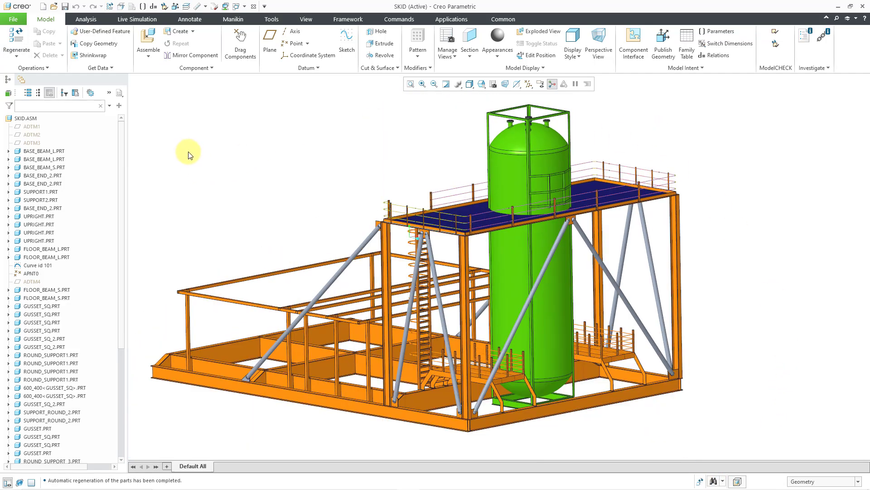
- Review the regeneration list of SKID.ASM in the Regeneration Manager, then cancel without regenerating
click(18, 57)
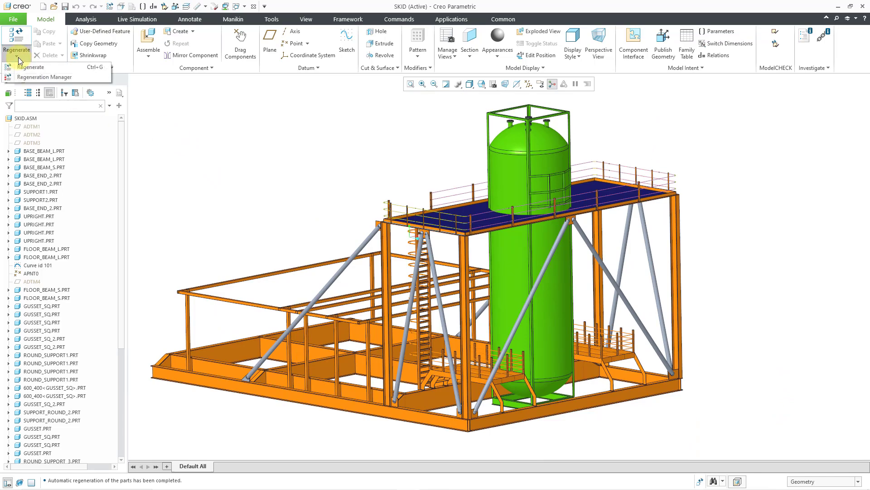
click(46, 78)
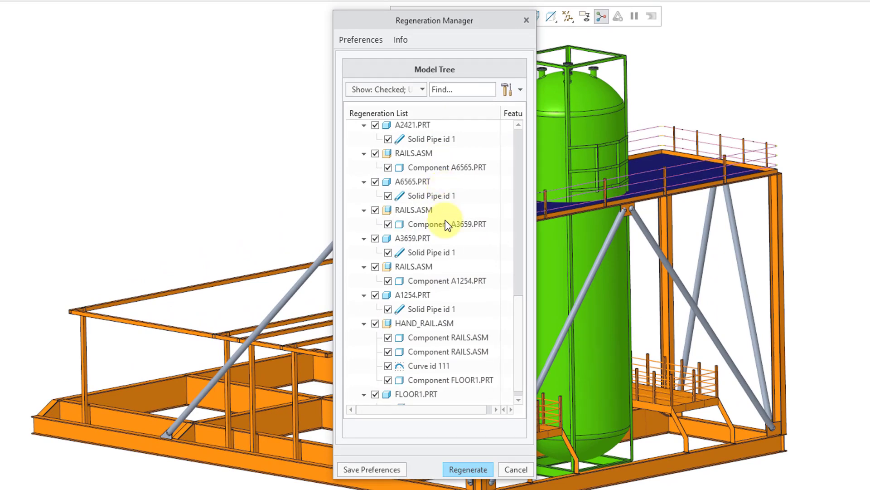
scroll(441, 232, up, 1)
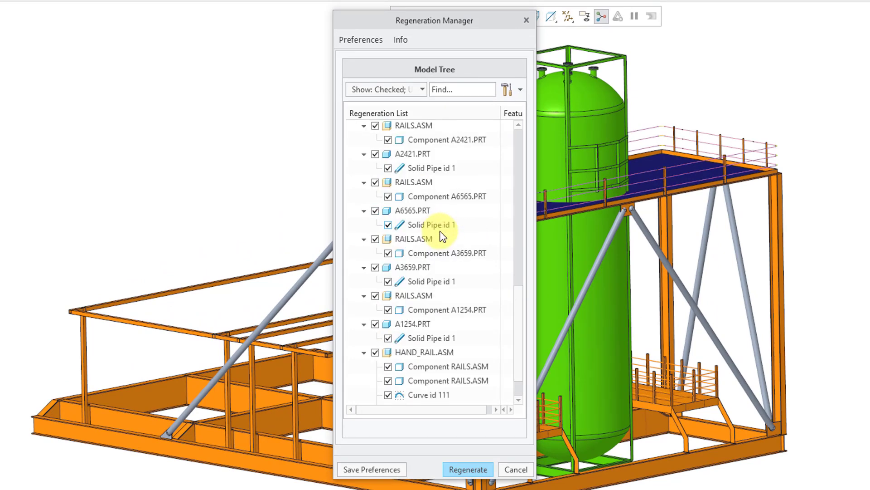
scroll(439, 233, up, 8)
scroll(437, 235, up, 4)
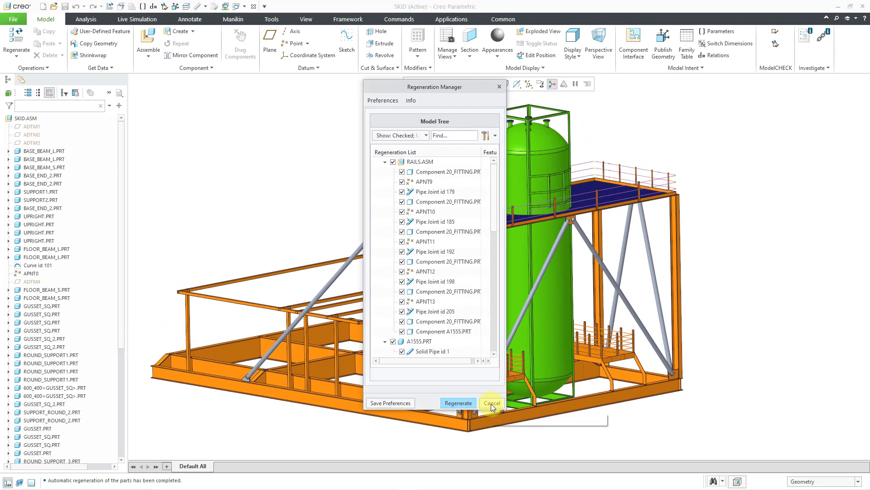
click(490, 404)
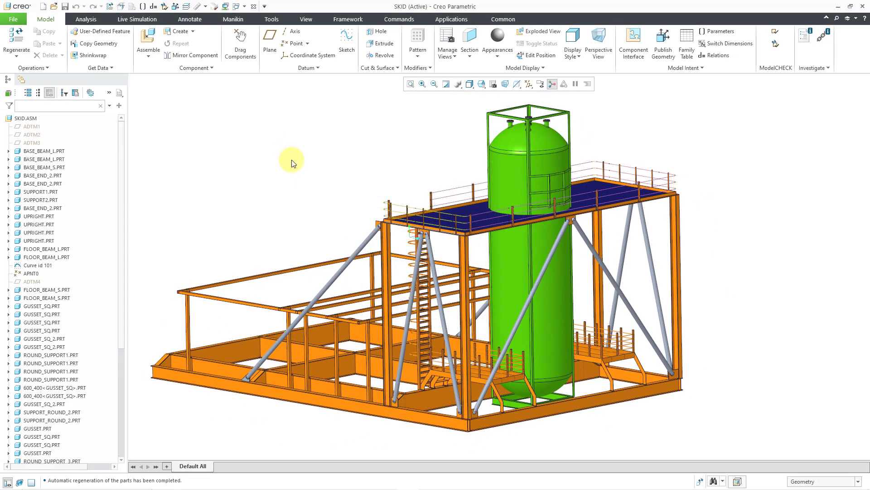